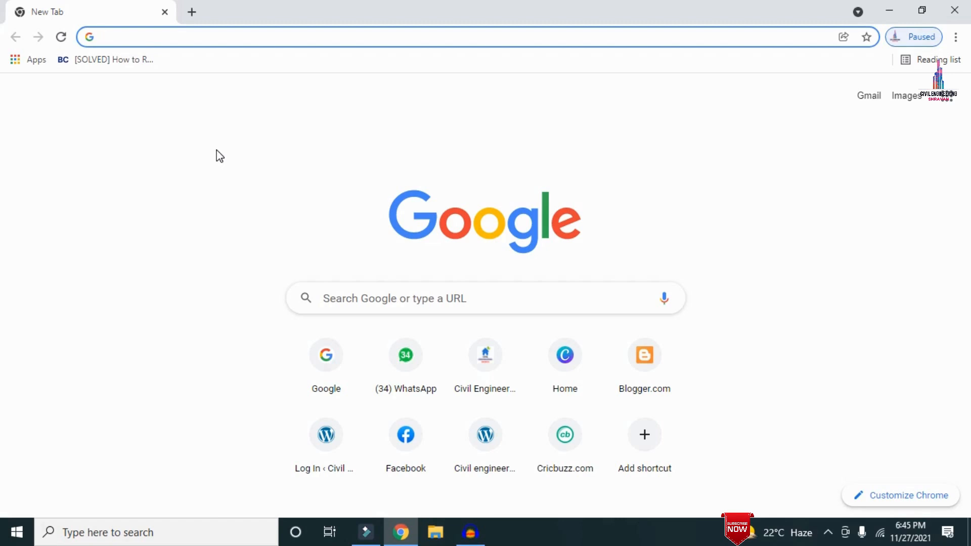
text(http://civilbasics123.com/)
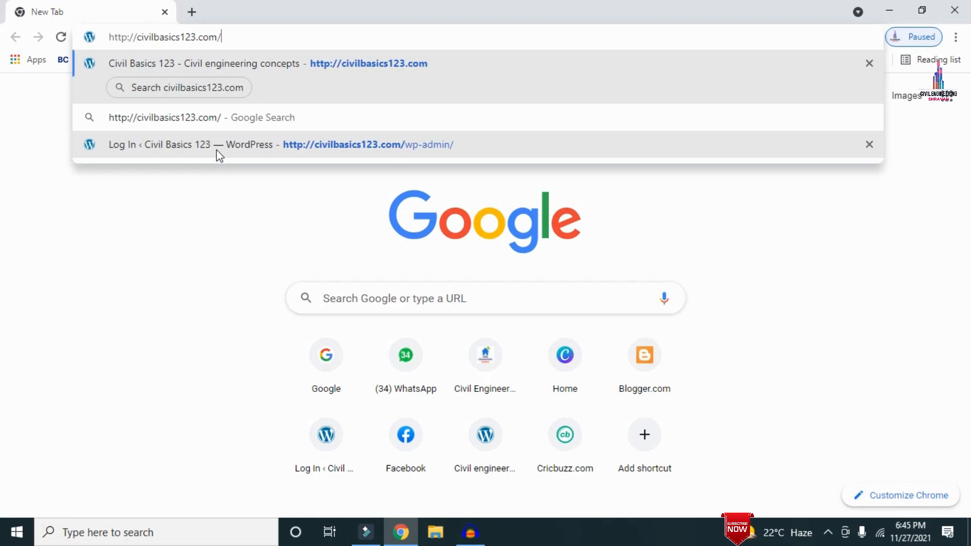
key(Return)
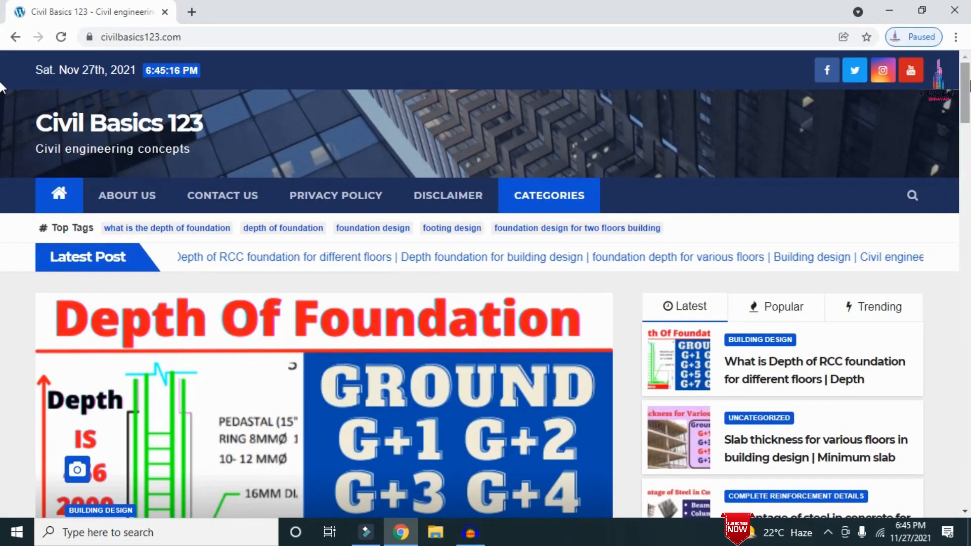
scroll(2, 87, down, 7)
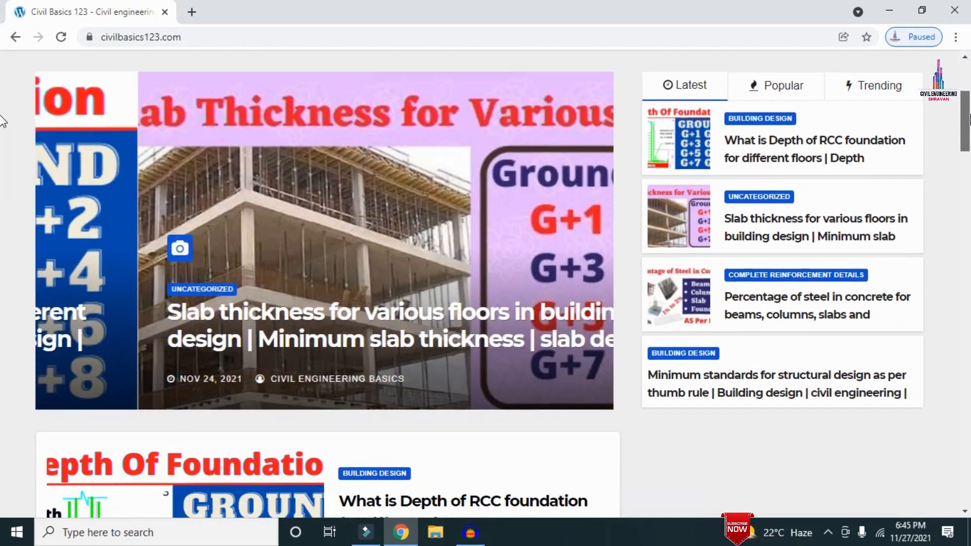
scroll(1, 137, down, 4)
scroll(2, 161, up, 12)
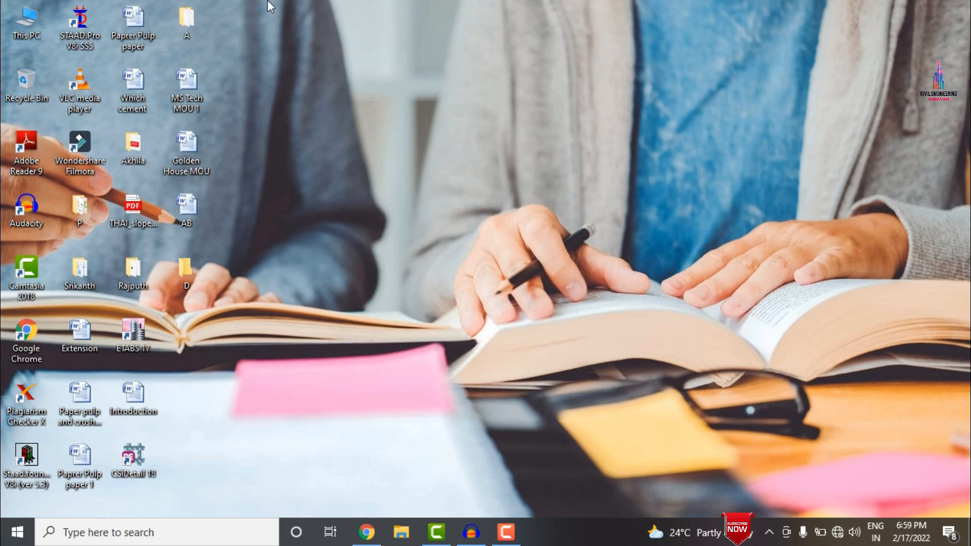
Launch STAAD.Pro and start a new Space project with the file name ma
double_click(80, 25)
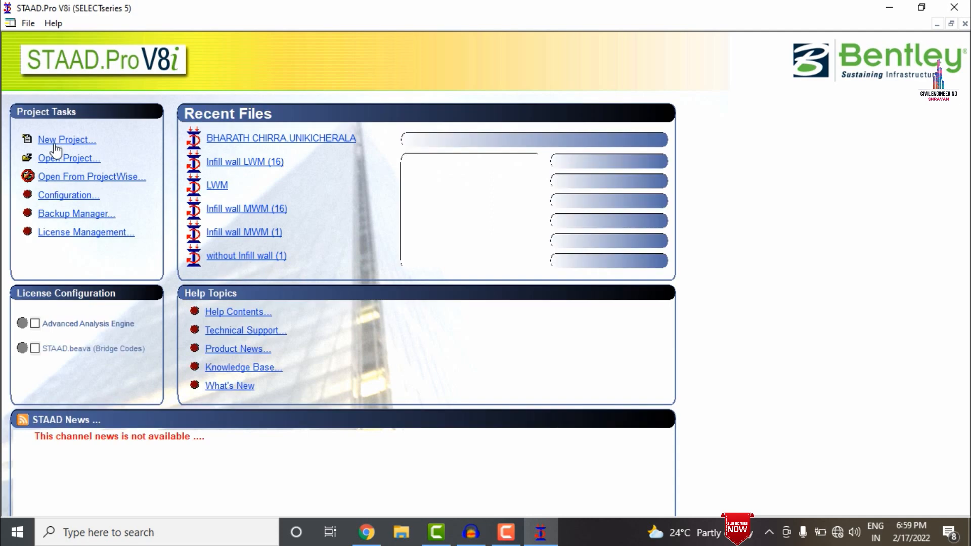
click(55, 142)
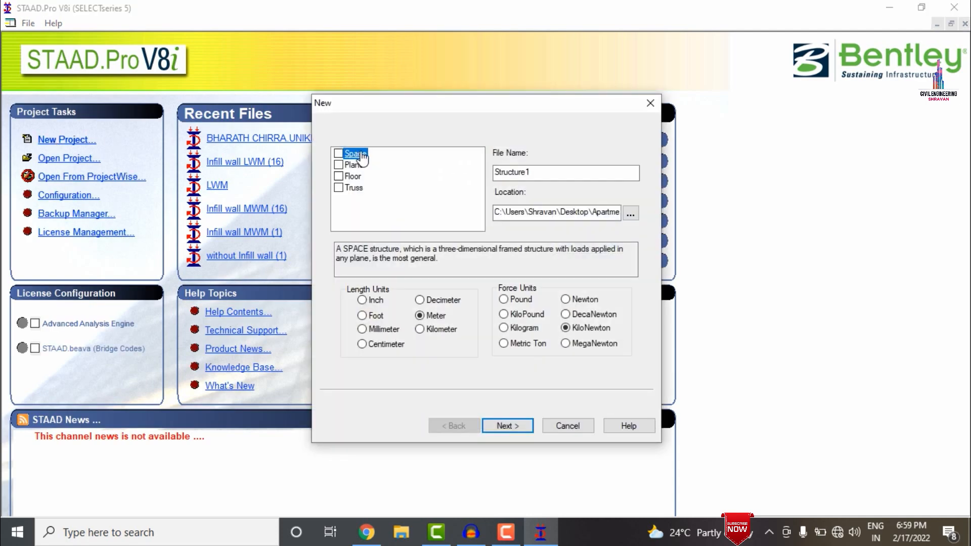
double_click(553, 173)
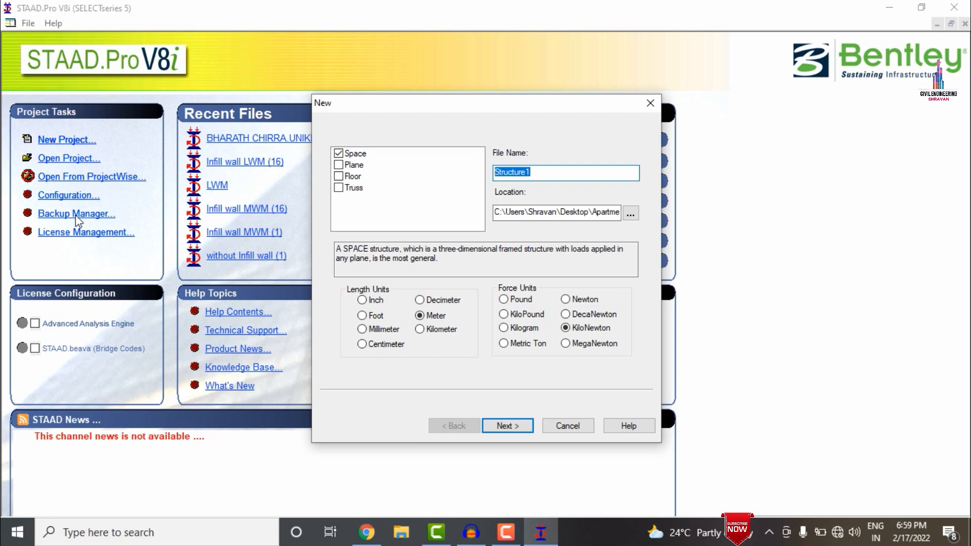
click(551, 172)
Set the project location to the desktop folder P and create the project with Add Beam as the starting mode
click(630, 214)
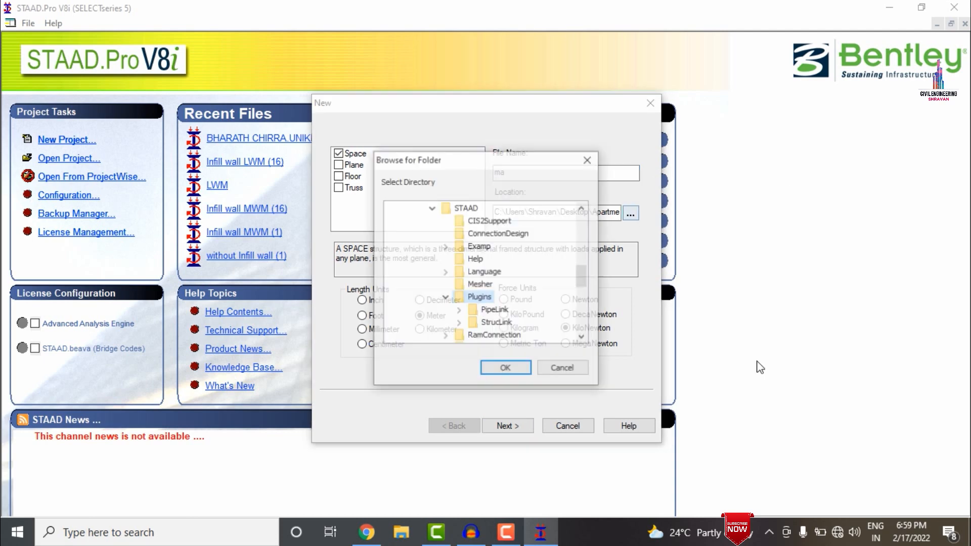
scroll(577, 334, down, 10)
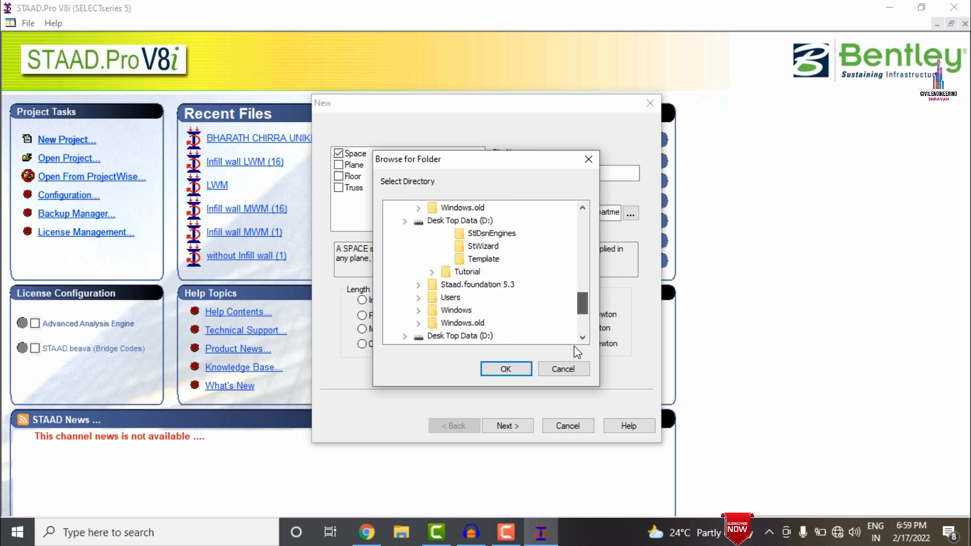
click(415, 310)
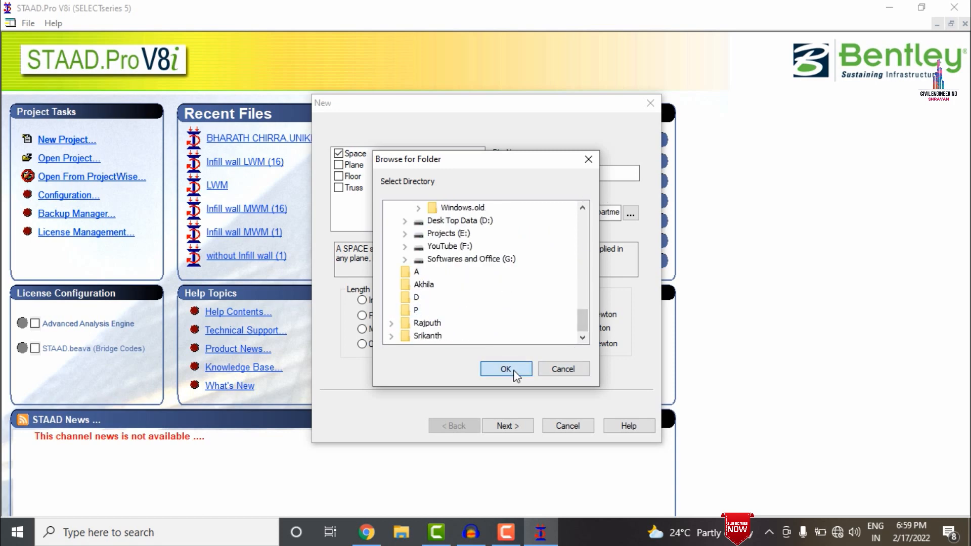
click(506, 369)
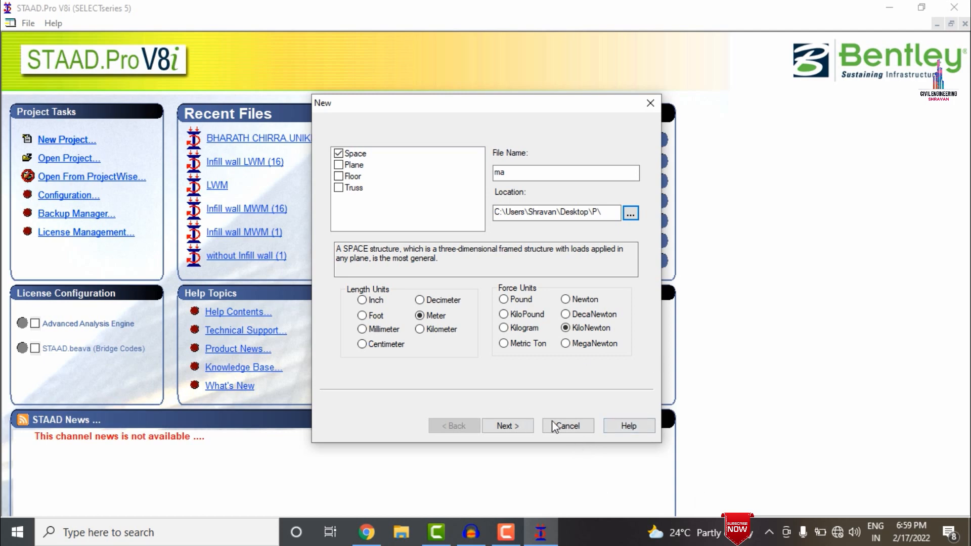
click(526, 426)
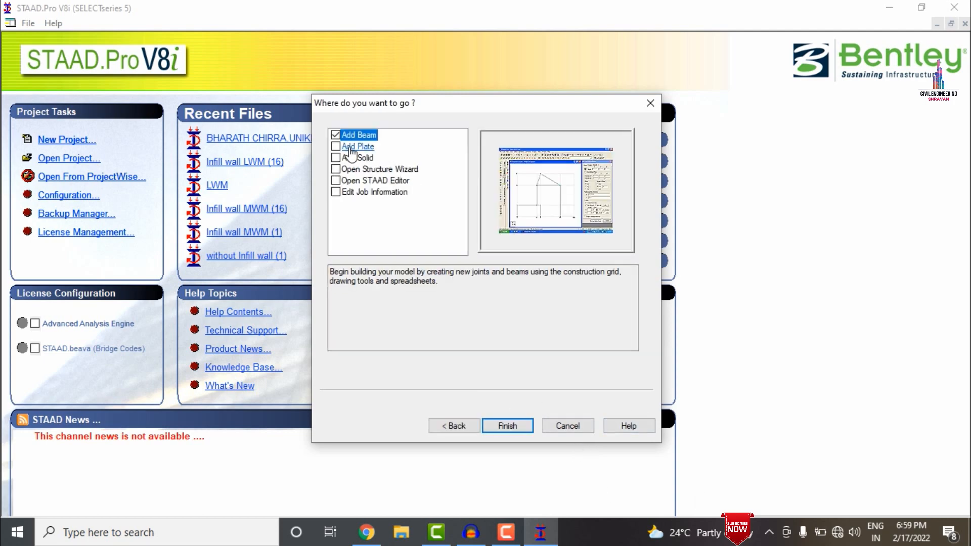
click(507, 423)
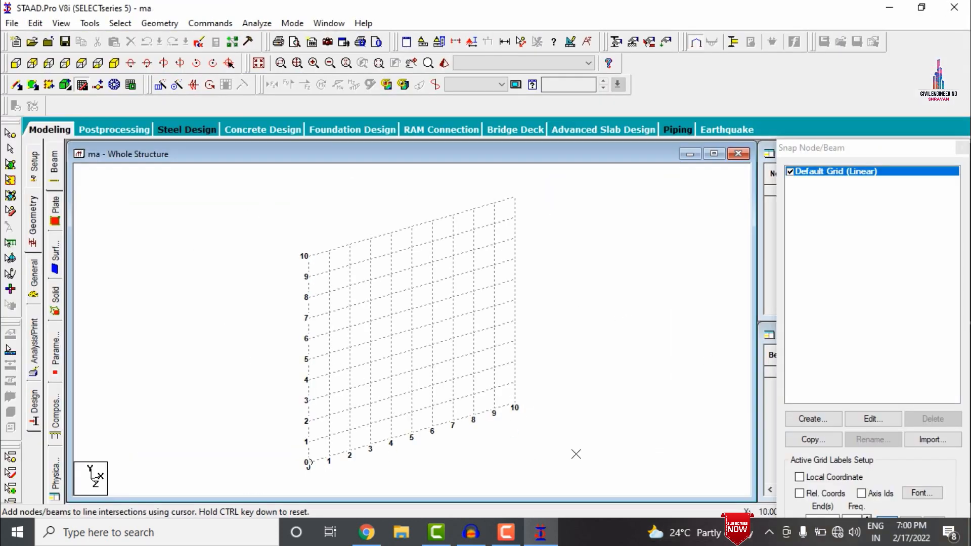
Show the model grid in front view and open the Structure Wizard's Bay Frame prototype from the Frame Models
click(13, 65)
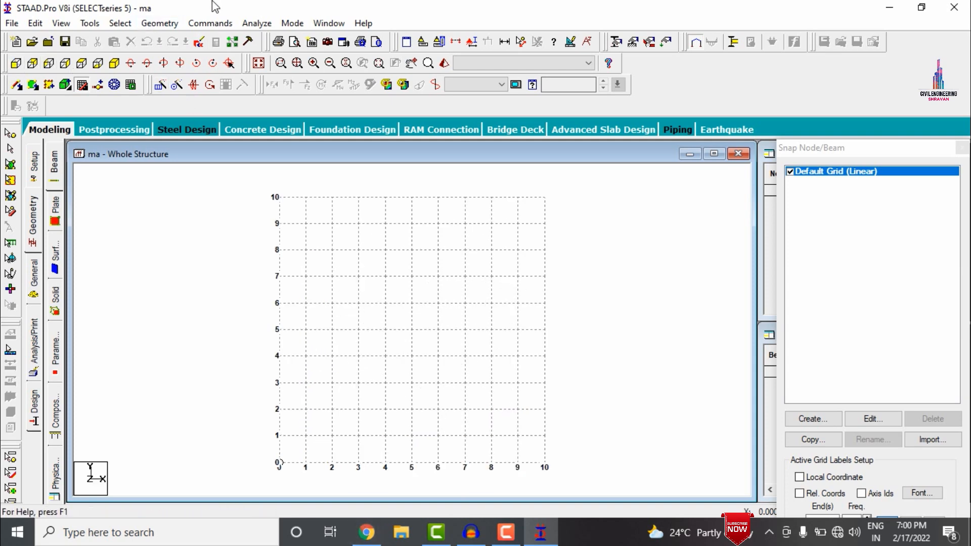
click(160, 23)
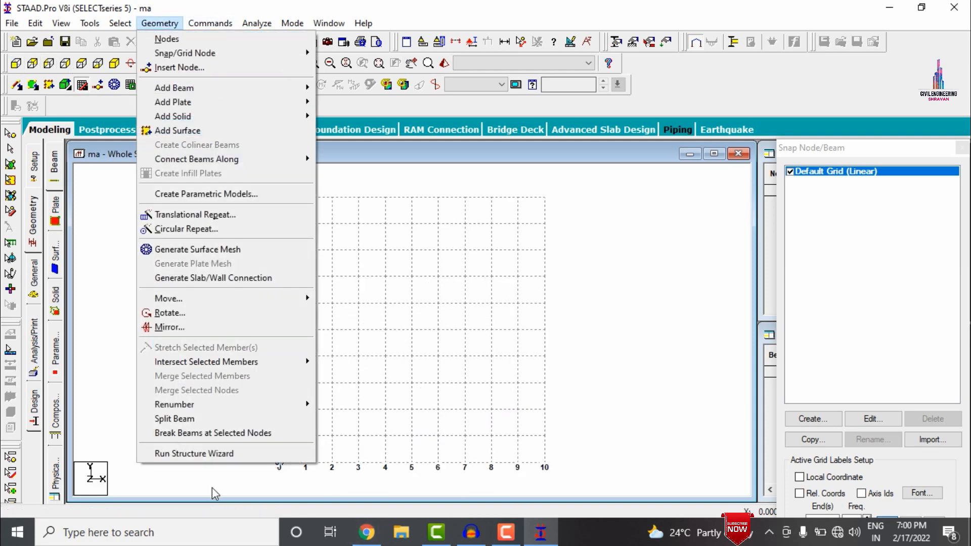
click(204, 455)
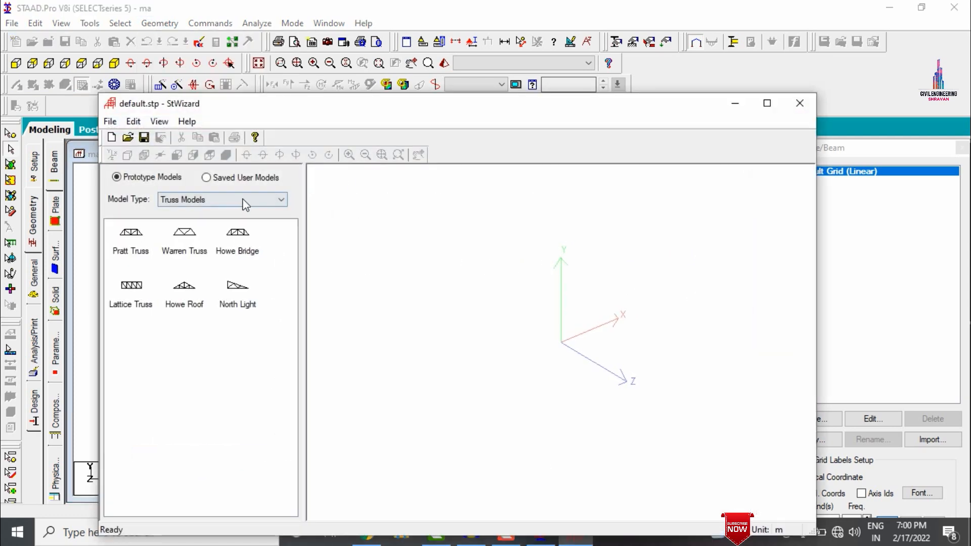
click(244, 200)
click(202, 222)
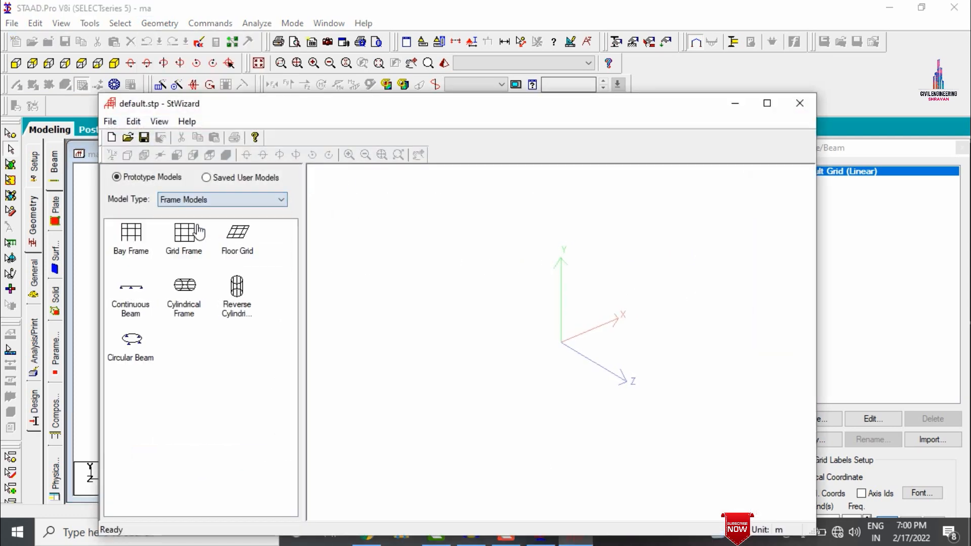
double_click(131, 252)
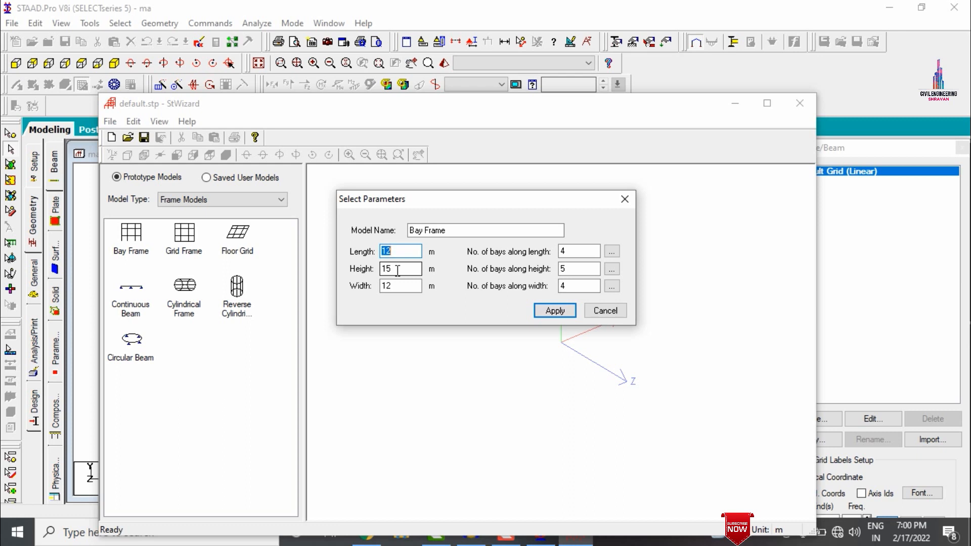
Generate the Bay Frame with a width of 9 m and 3 bays along the width
key(Tab)
key(Tab)
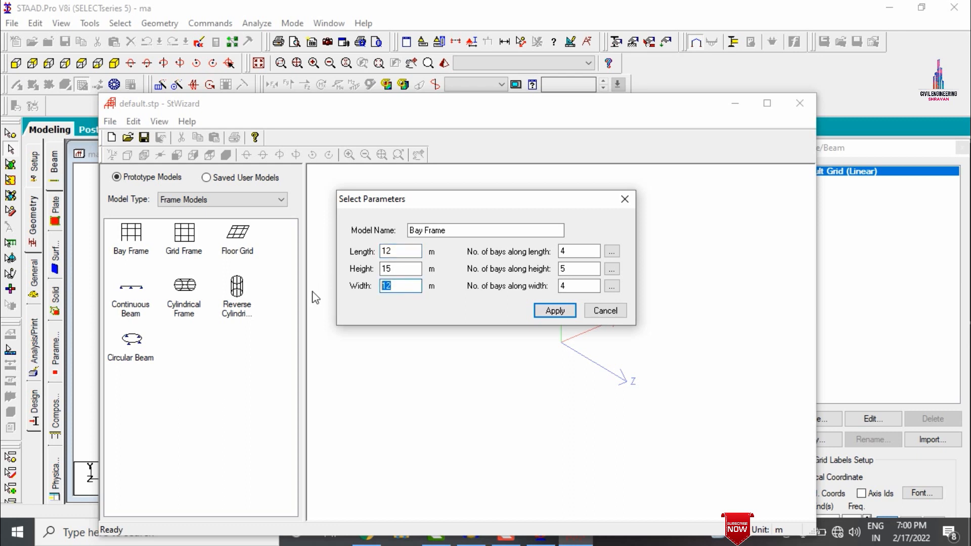
text(9)
key(Tab)
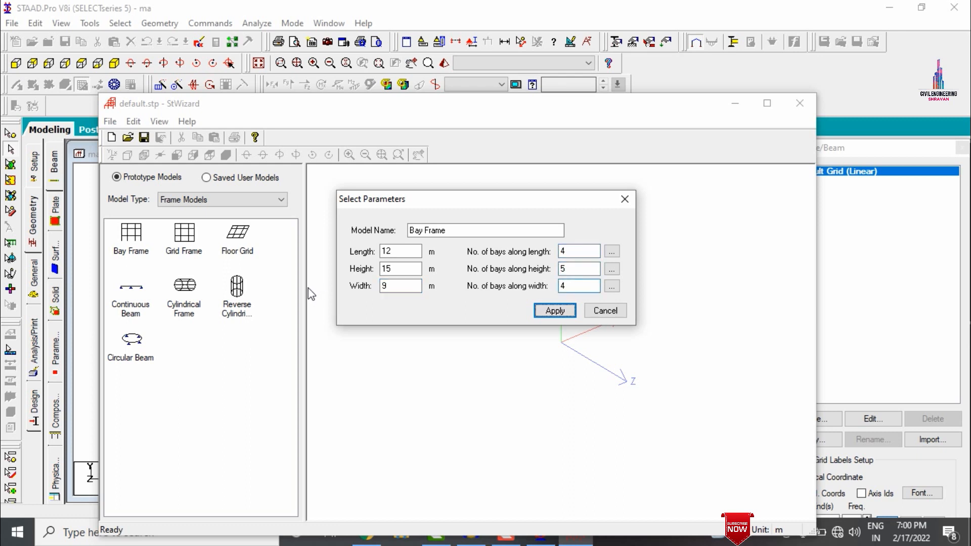
double_click(570, 287)
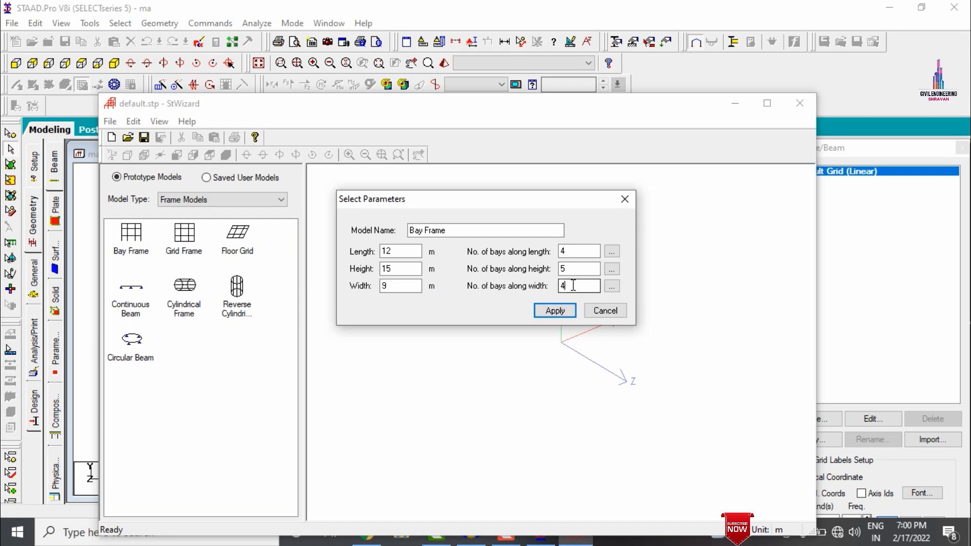
text(3)
click(555, 311)
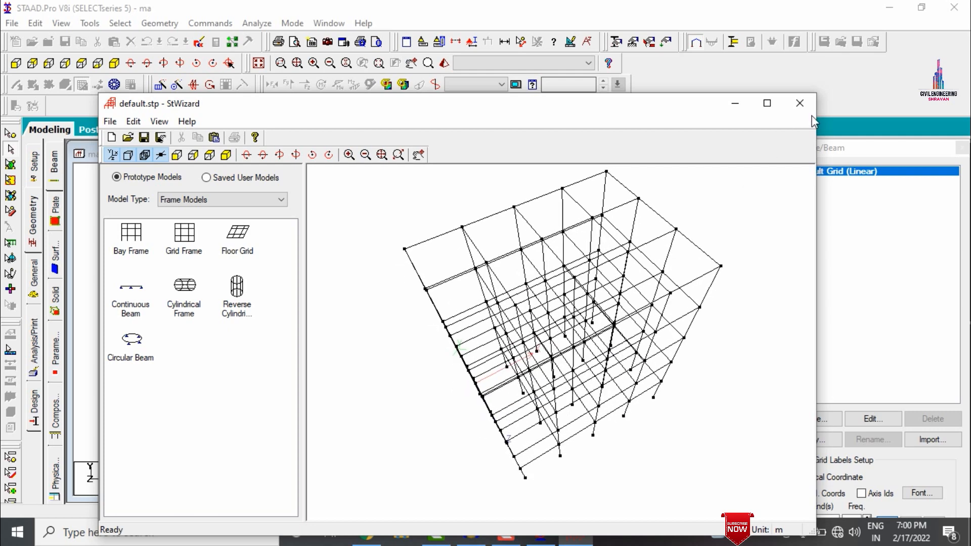
Transfer the frame from the wizard into the model at X, Y, Z offsets of 0 and turn off the snap grid
click(798, 103)
click(517, 295)
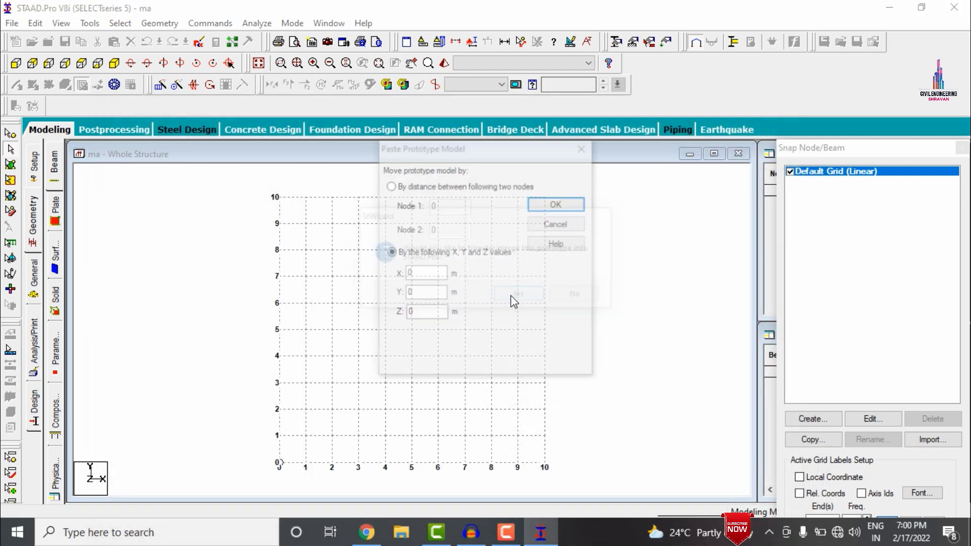
click(556, 203)
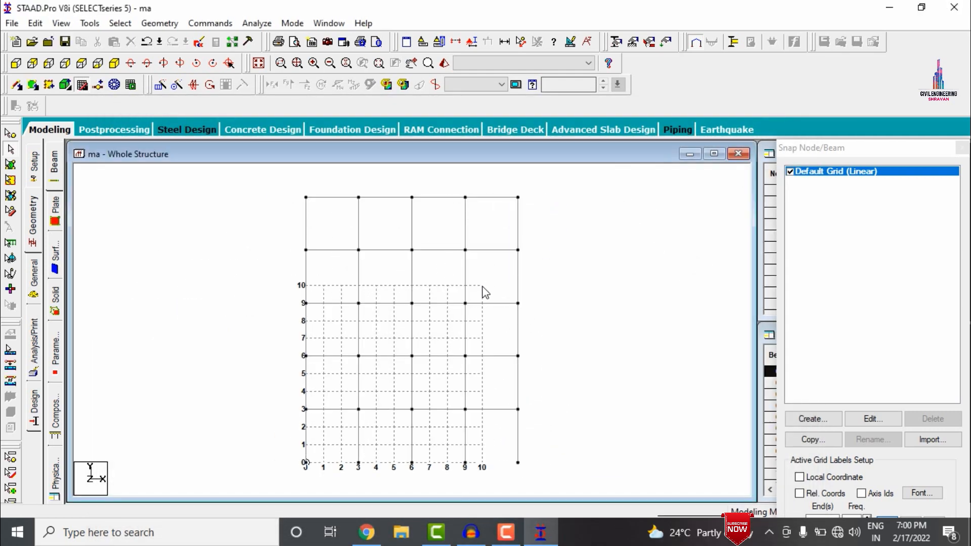
click(83, 85)
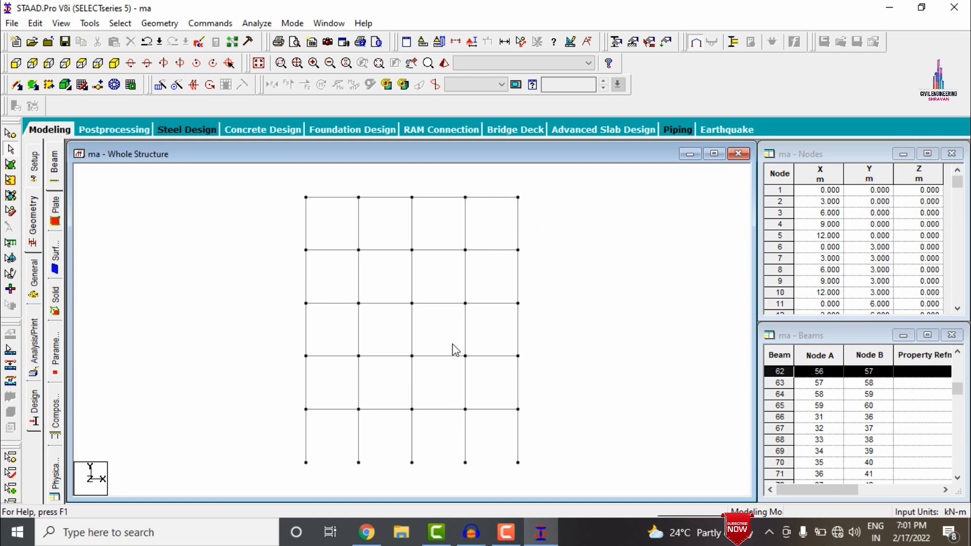
Isolate the floor beams at the 6 m level with a window section cut and show them in isometric view
click(456, 42)
click(551, 185)
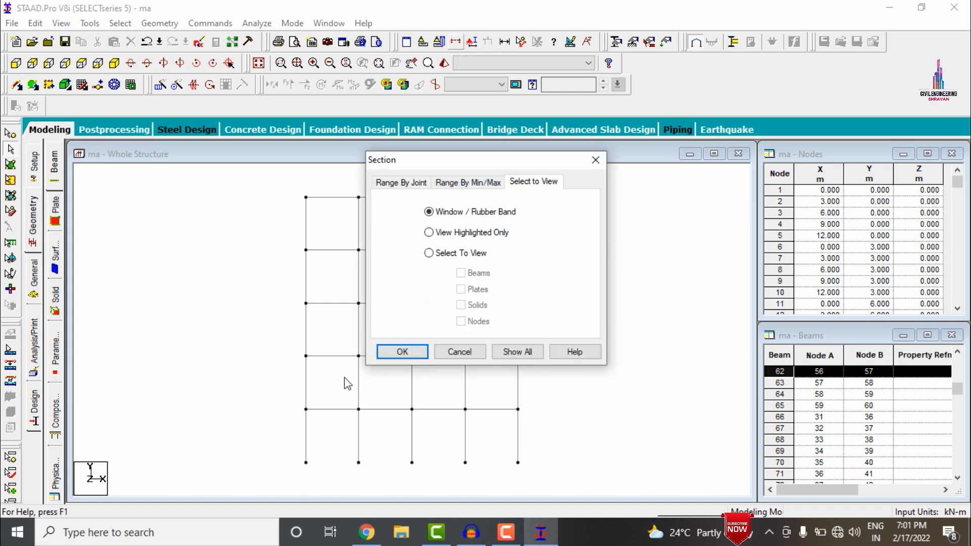
click(397, 351)
drag(277, 342, 527, 363)
click(97, 63)
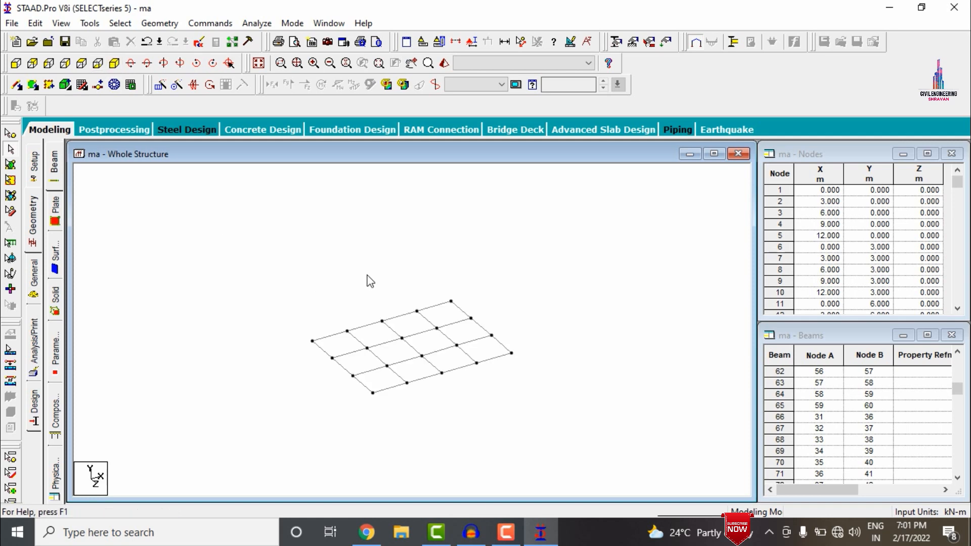
scroll(396, 405, up, 5)
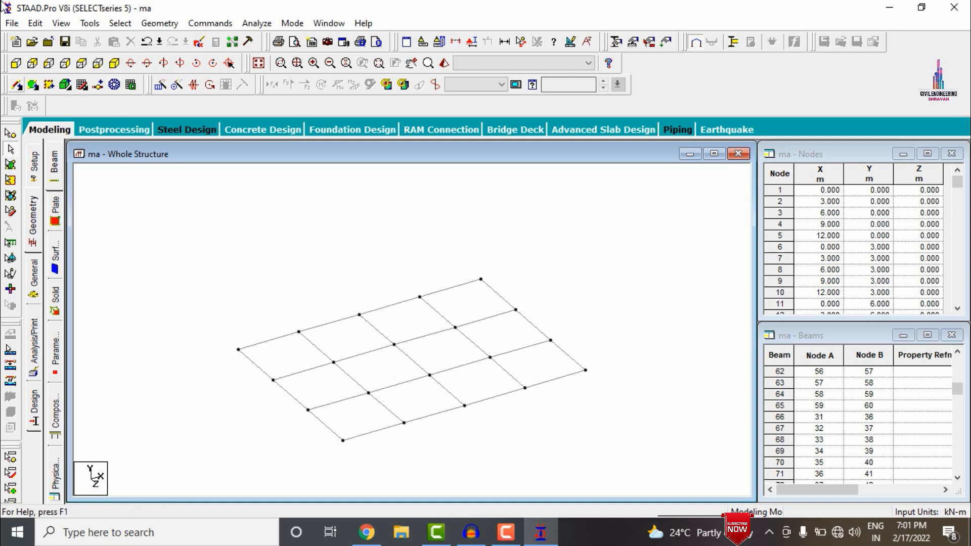
Add a four-noded plate in the corner bay of the floor at the X and Z origin
click(33, 85)
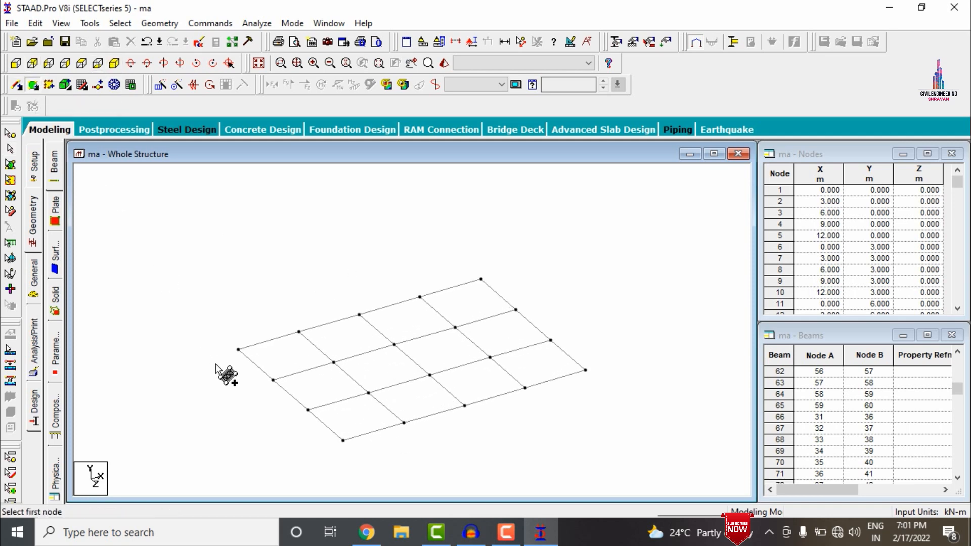
click(239, 349)
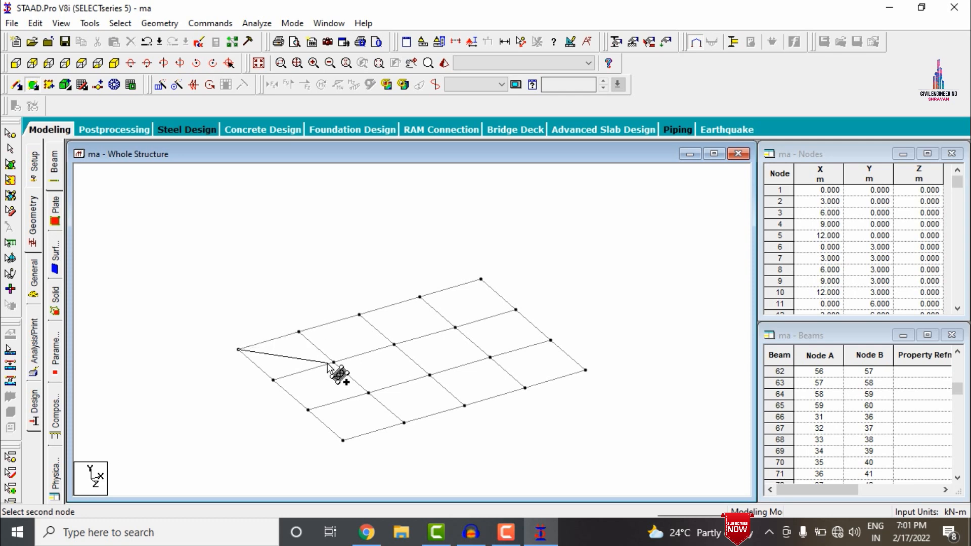
click(299, 332)
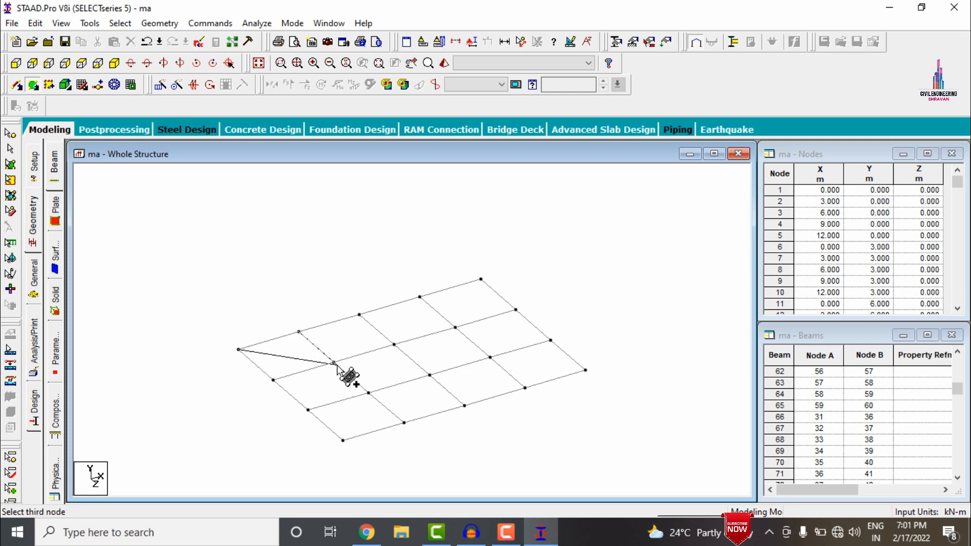
click(334, 363)
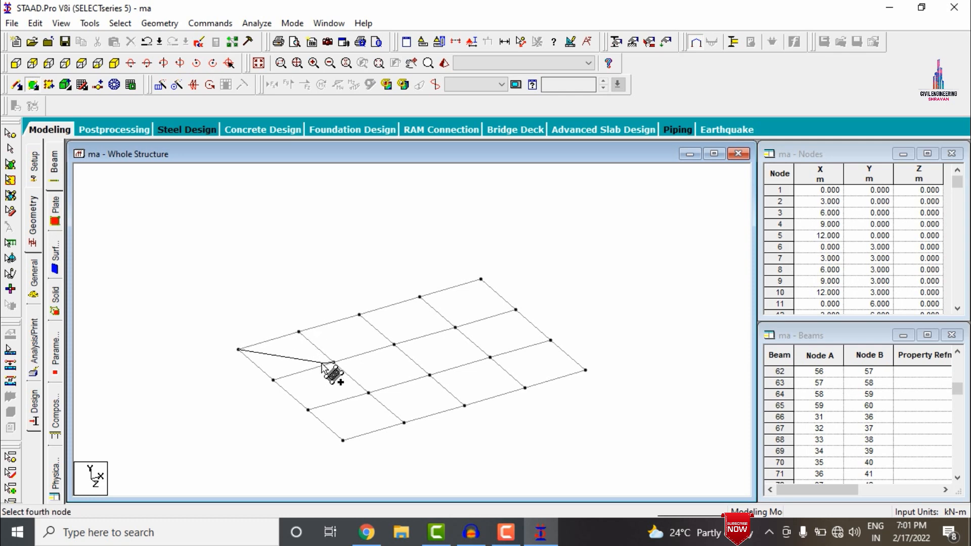
click(274, 380)
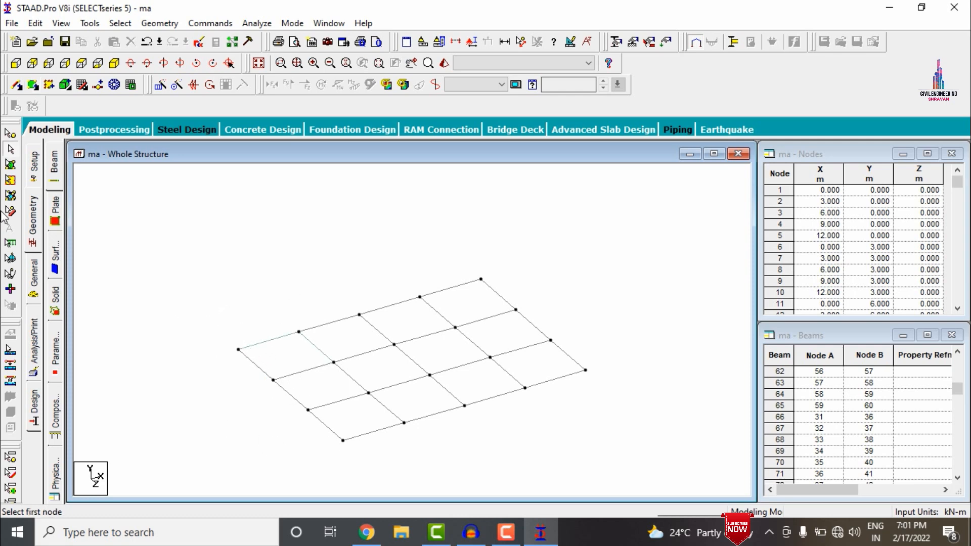
Copy the corner floor plate along X with a Translational Repeat of 3 steps at 3 m spacing
click(10, 180)
drag(141, 303, 331, 384)
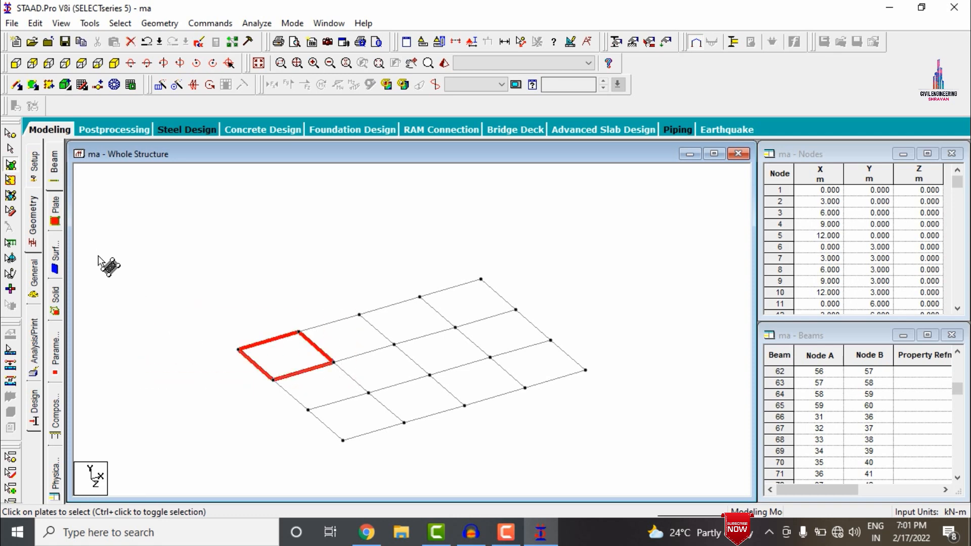
click(160, 85)
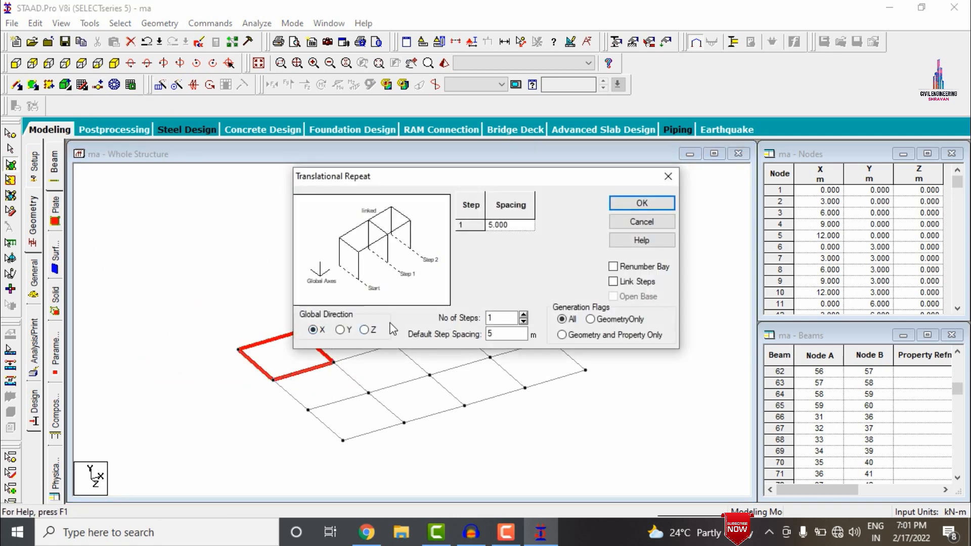
double_click(500, 314)
text(3)
key(Tab)
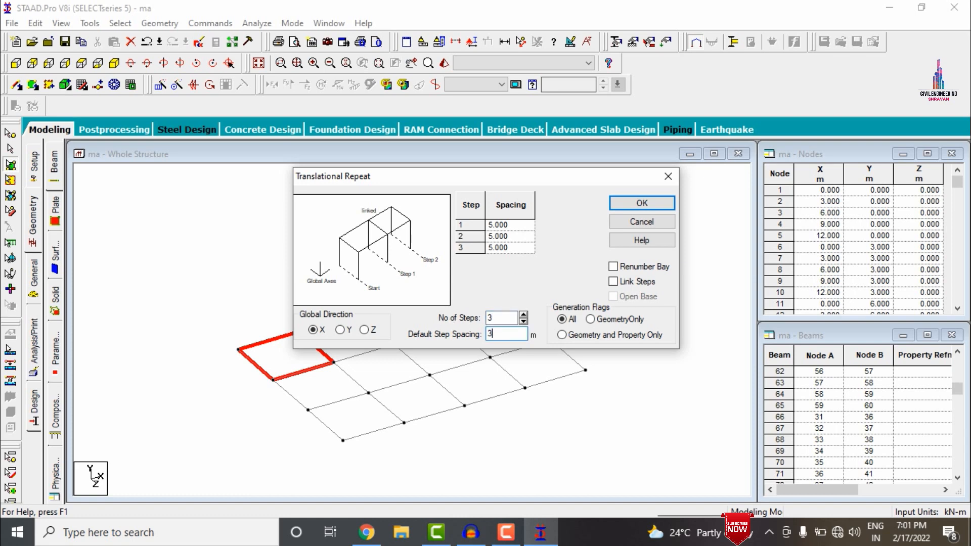
text(3)
click(655, 202)
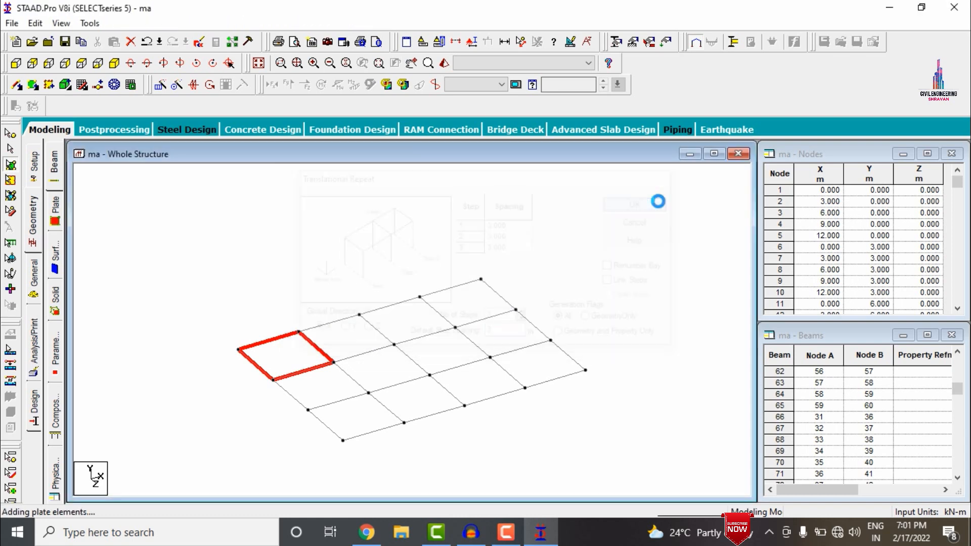
Copy the row of floor plates along Z with a Translational Repeat of 2 steps at 3 m spacing
drag(156, 243, 604, 422)
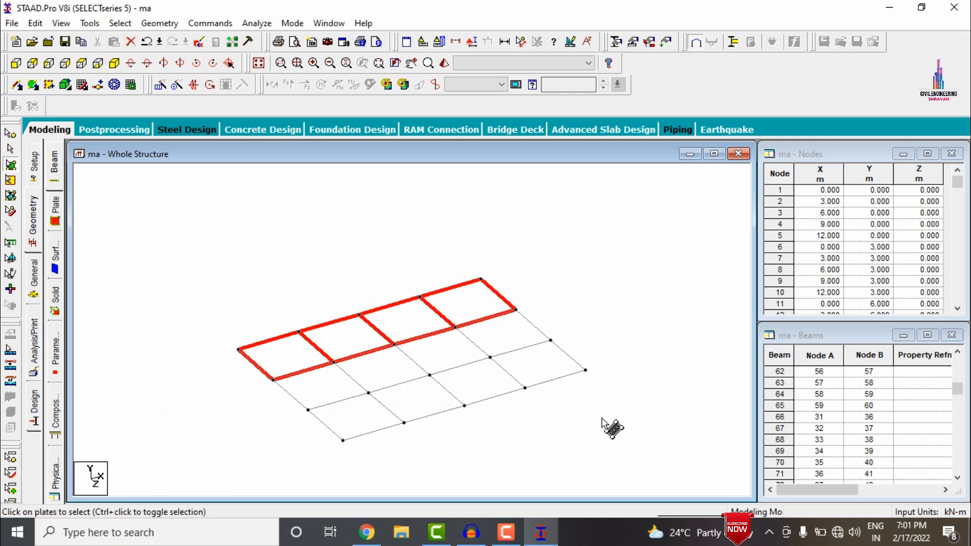
click(160, 84)
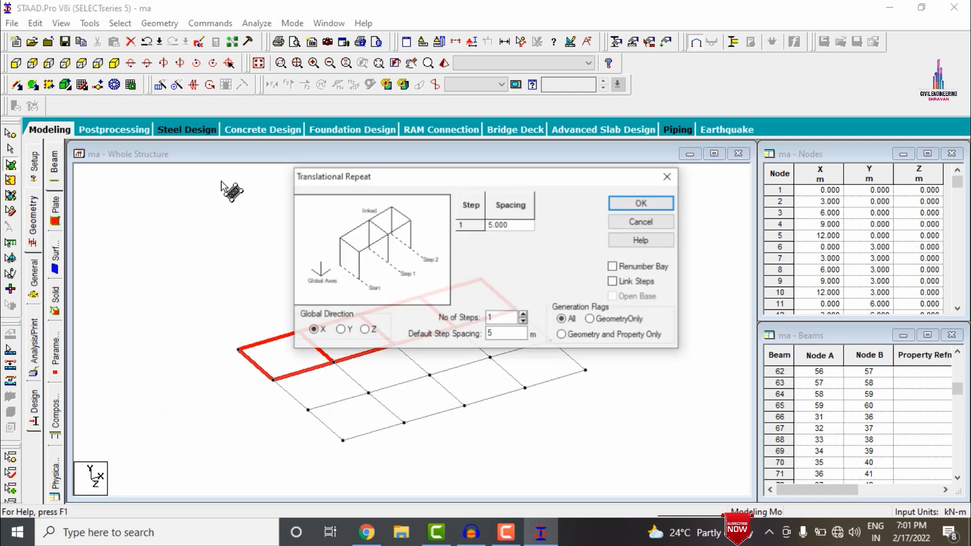
click(362, 330)
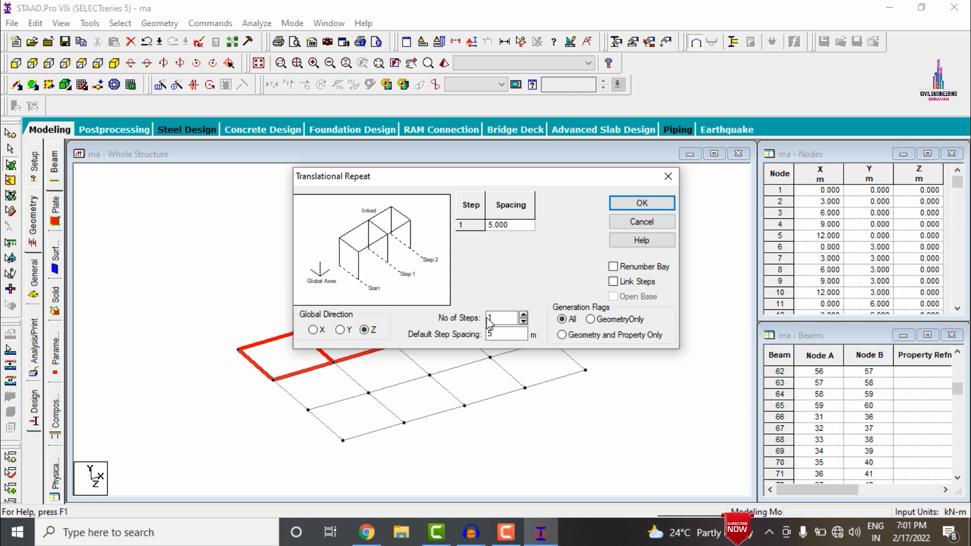
drag(515, 319, 383, 321)
text(2)
key(Tab)
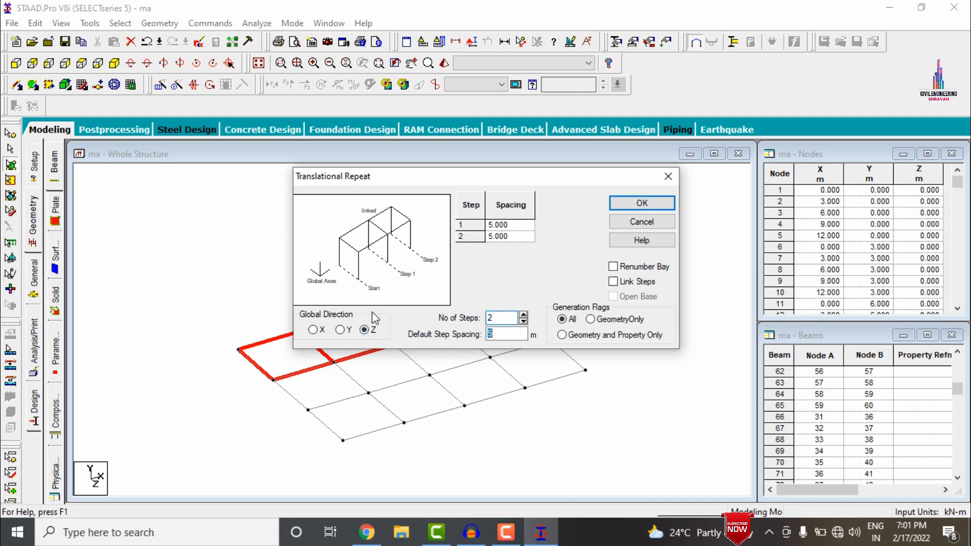
text(3)
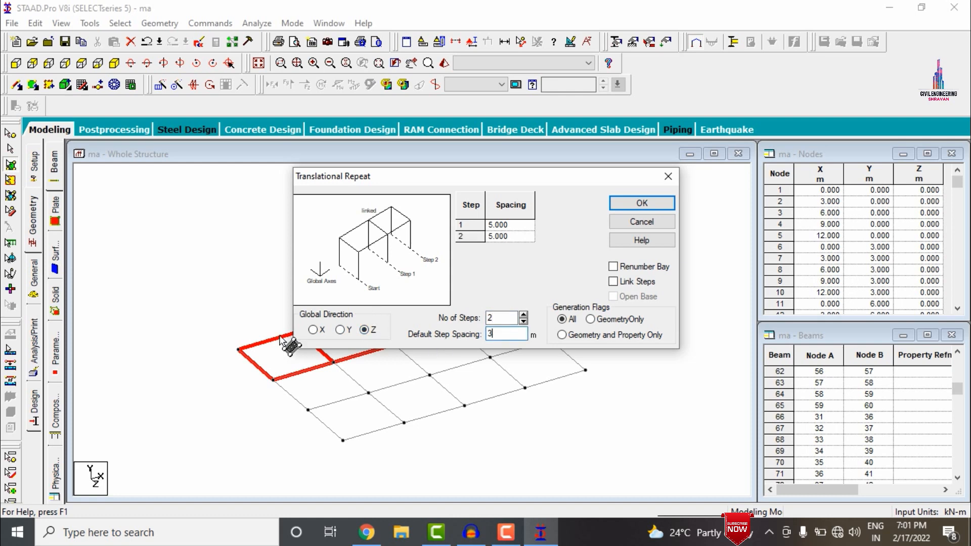
click(641, 203)
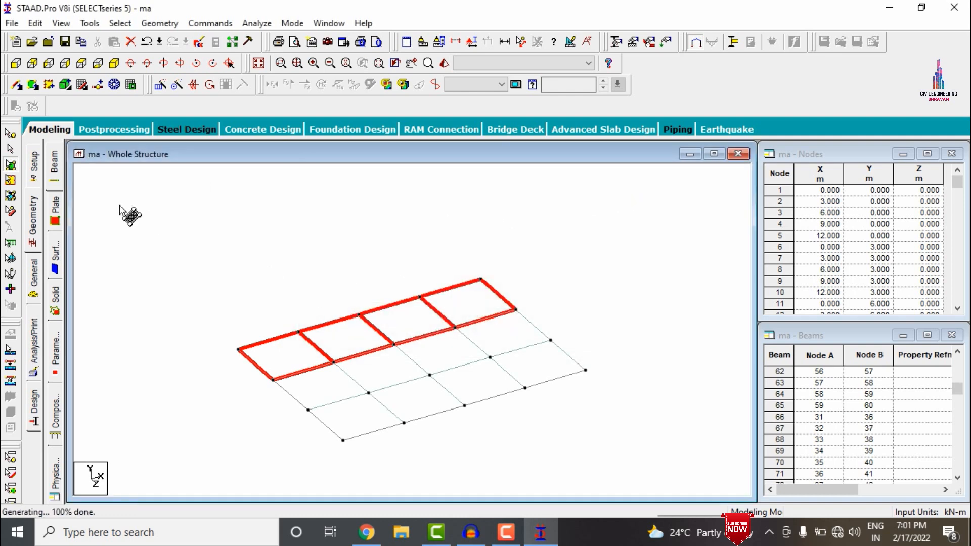
drag(120, 210, 615, 483)
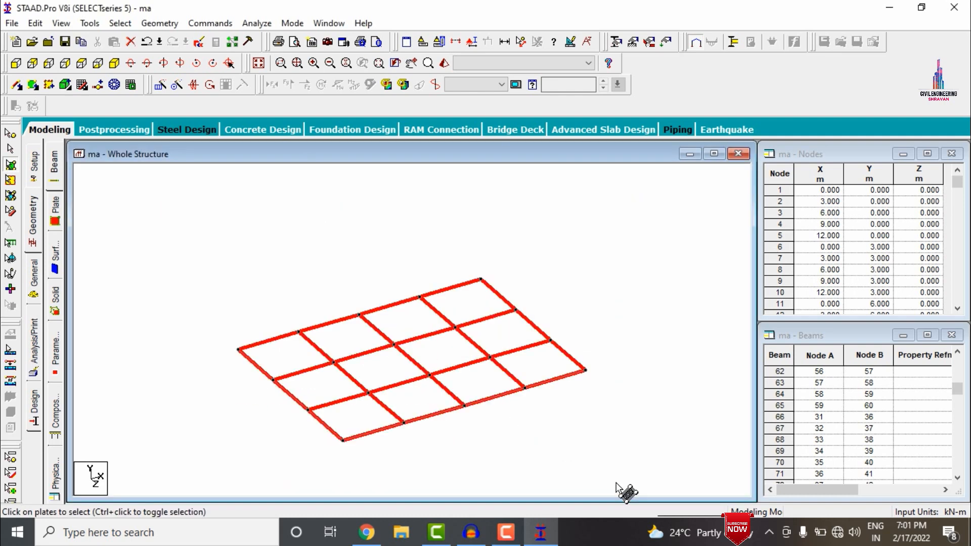
Show the whole structure and copy all plates of the 6 m floor along Y in 3 steps at 3 m spacing
click(630, 302)
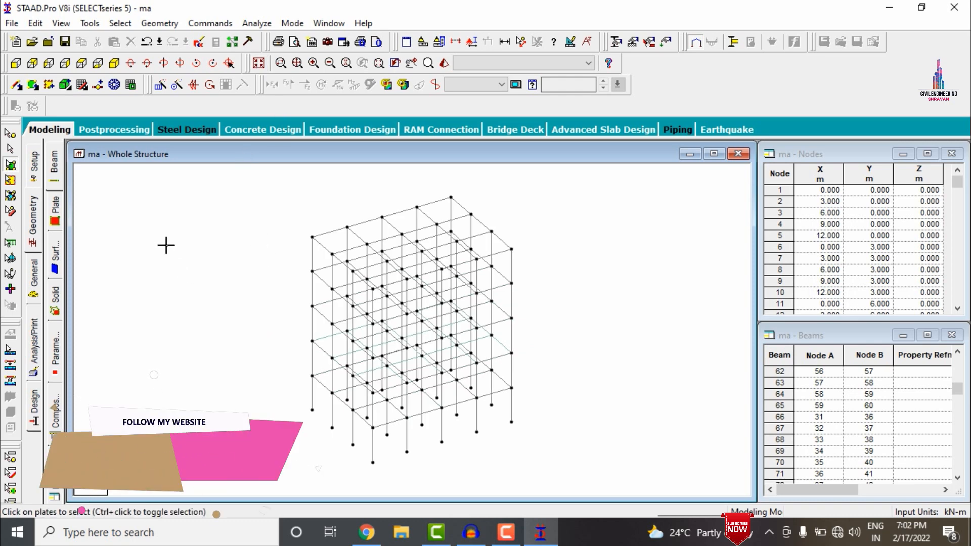
drag(166, 245, 563, 451)
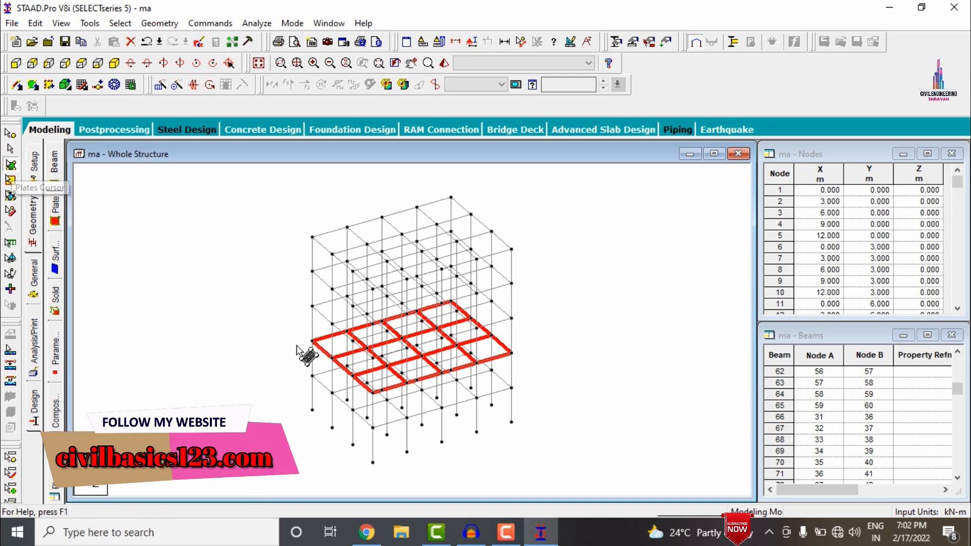
click(161, 85)
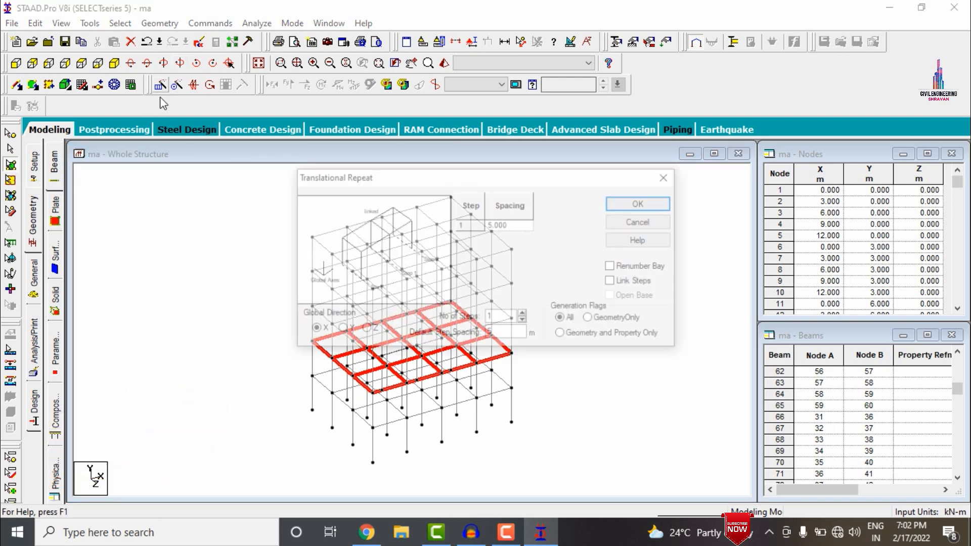
click(341, 330)
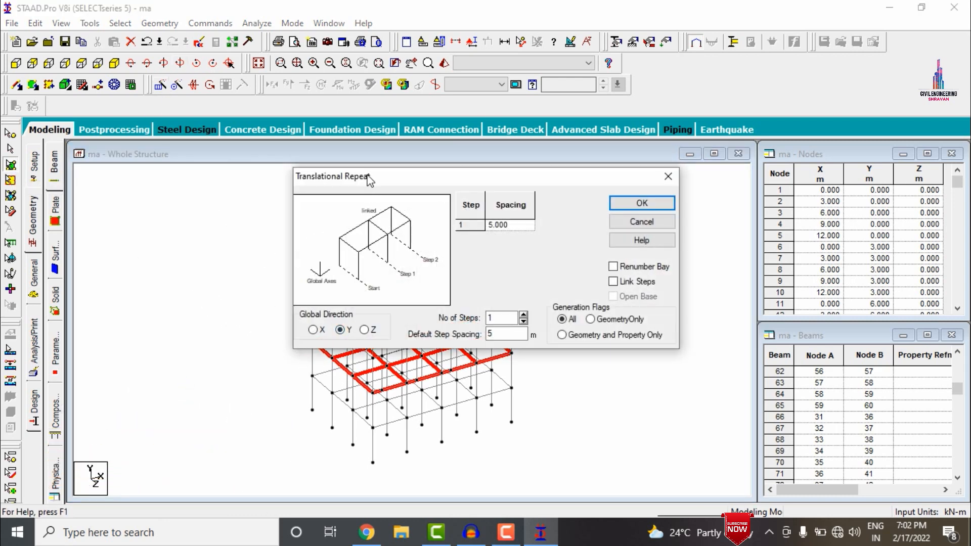
drag(368, 179, 552, 119)
click(688, 258)
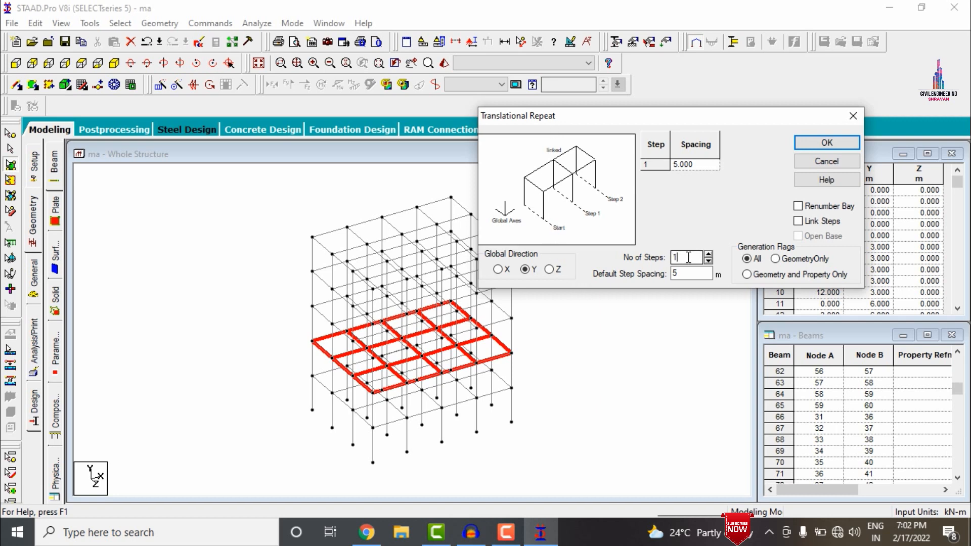
double_click(688, 257)
key(Tab)
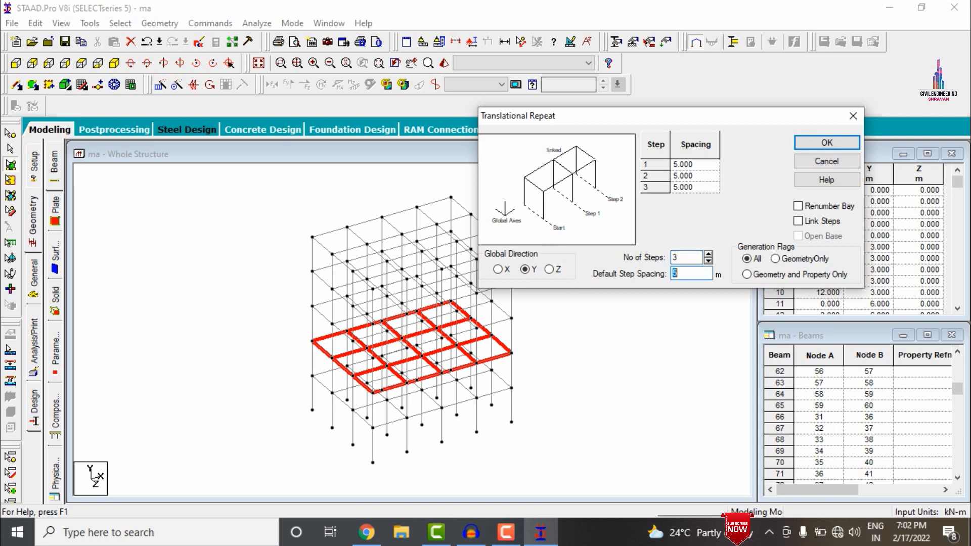
text(3)
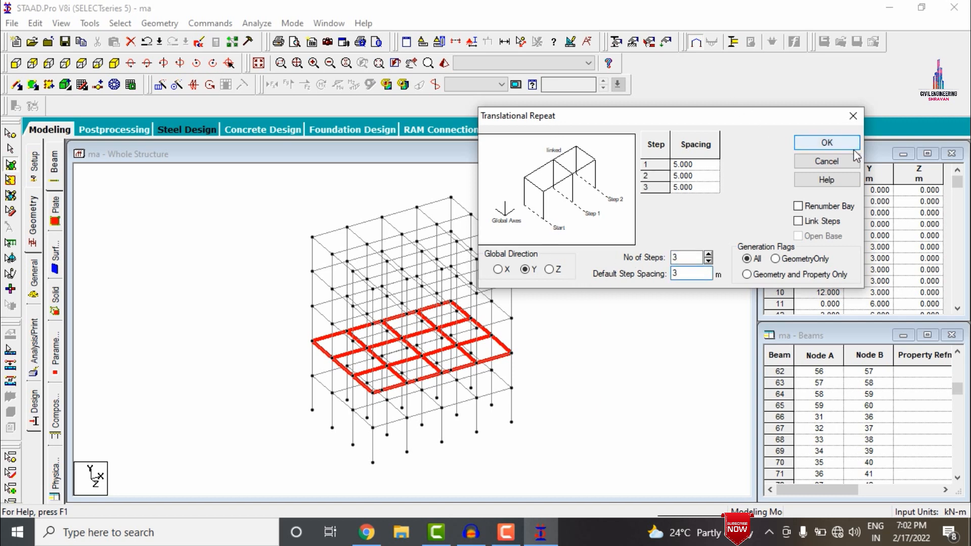
click(826, 142)
click(574, 276)
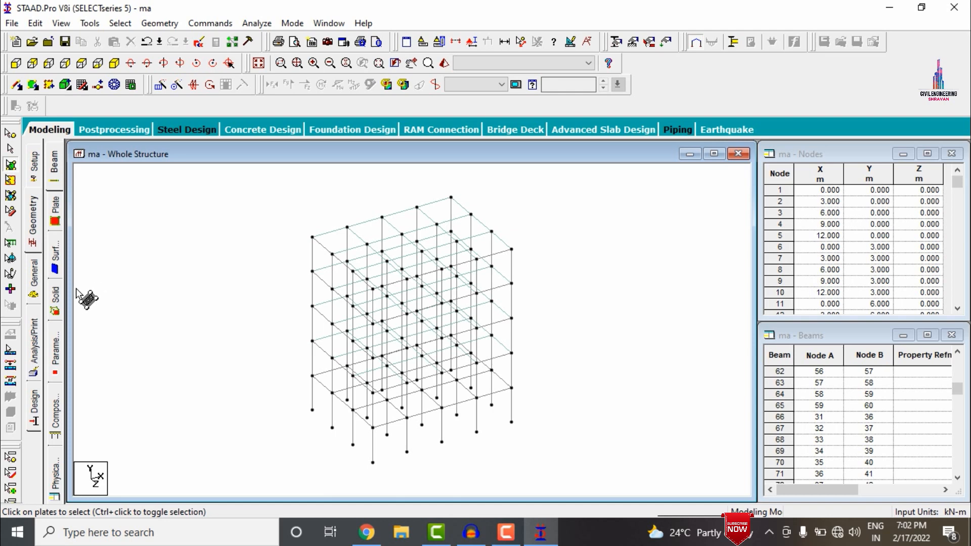
Add a rectangular concrete section property with YD 0.35 m and ZD 0.35 m
click(30, 283)
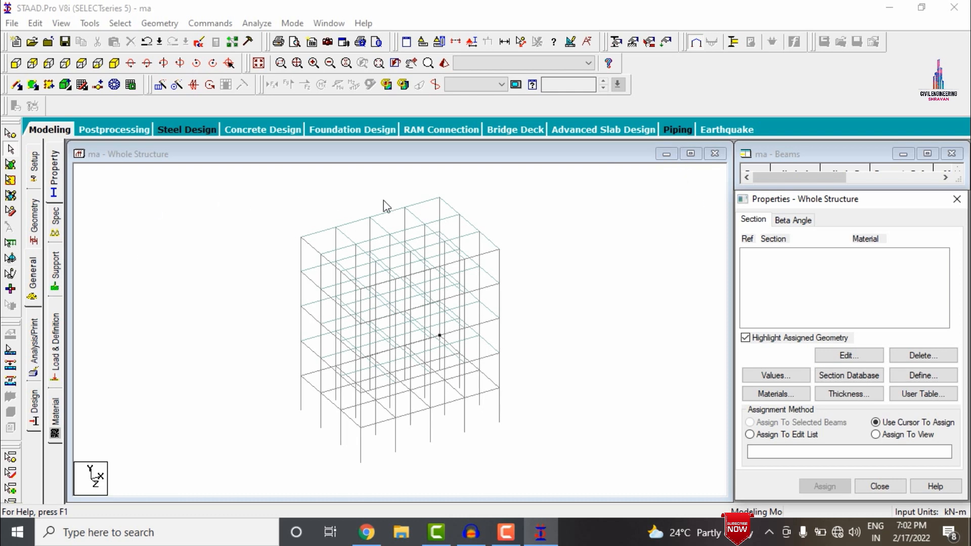
click(927, 378)
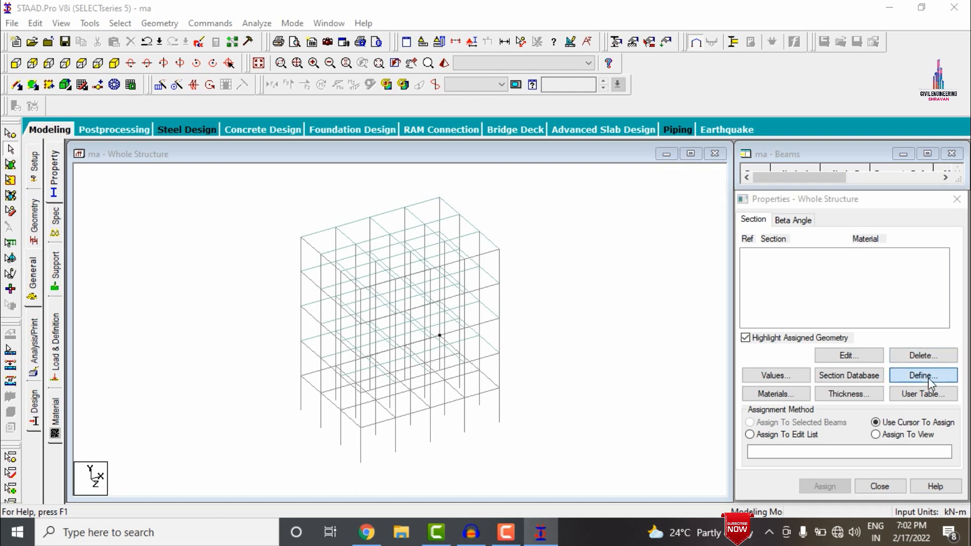
click(273, 153)
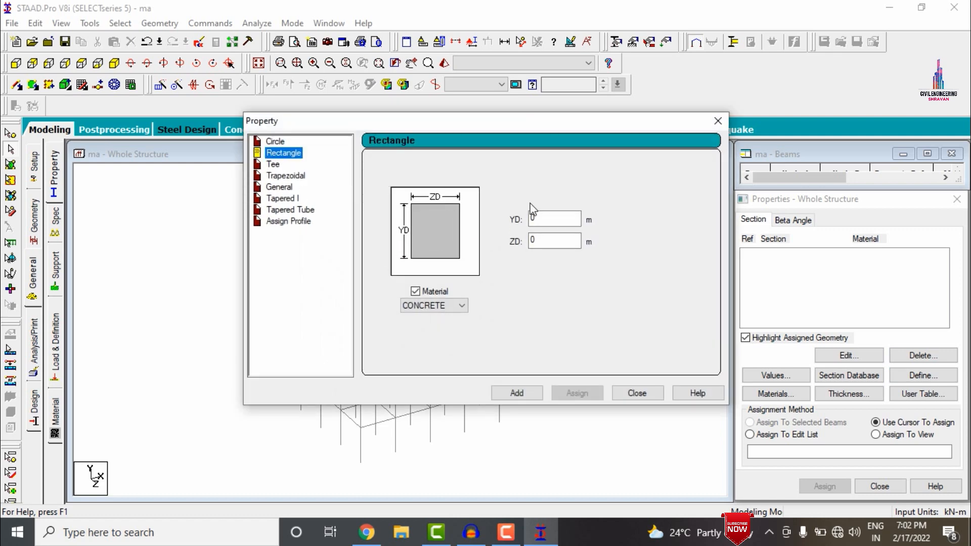
click(570, 222)
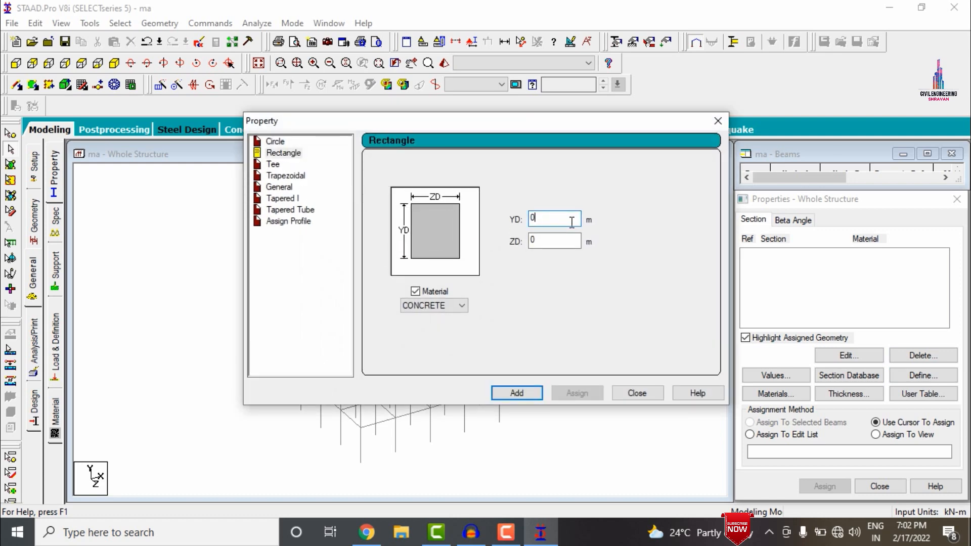
text(.35)
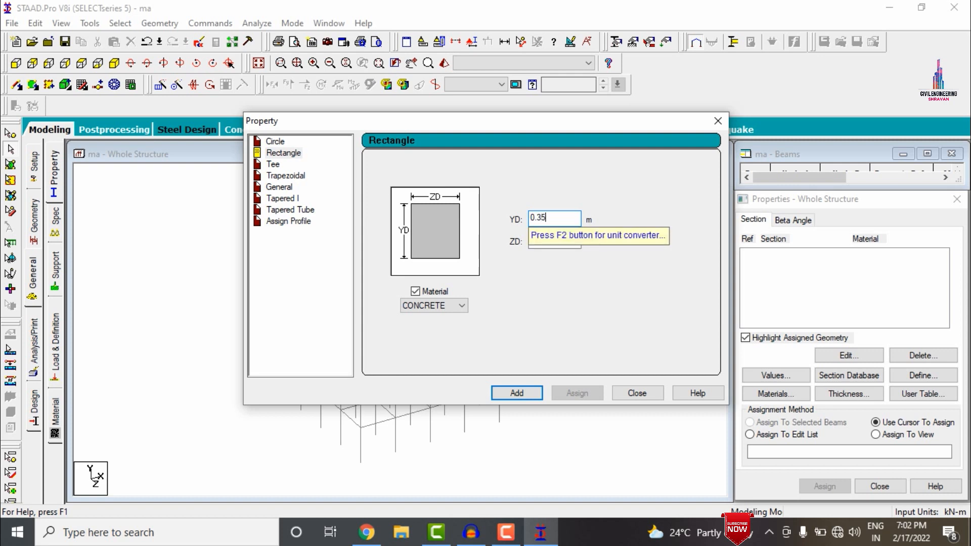
key(Tab)
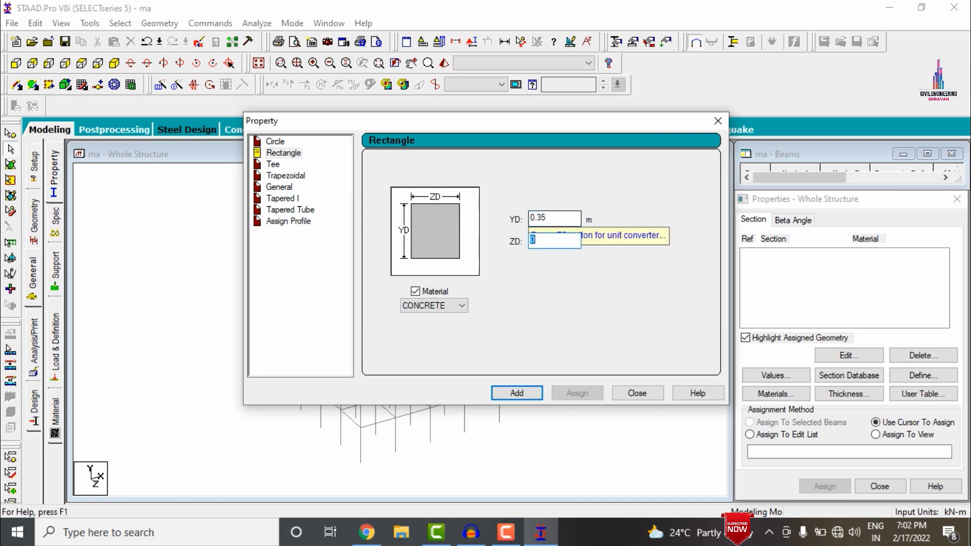
text(.35)
click(515, 396)
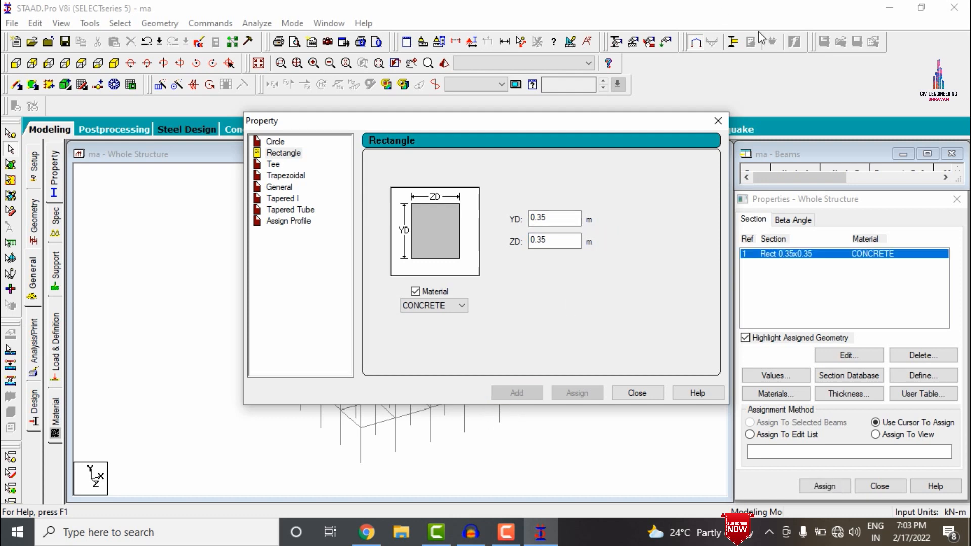
Add a second rectangular concrete section with YD 0.23 m and ZD 0.46 m
click(569, 221)
key(BackSpace)
key(BackSpace)
text(23)
key(Tab)
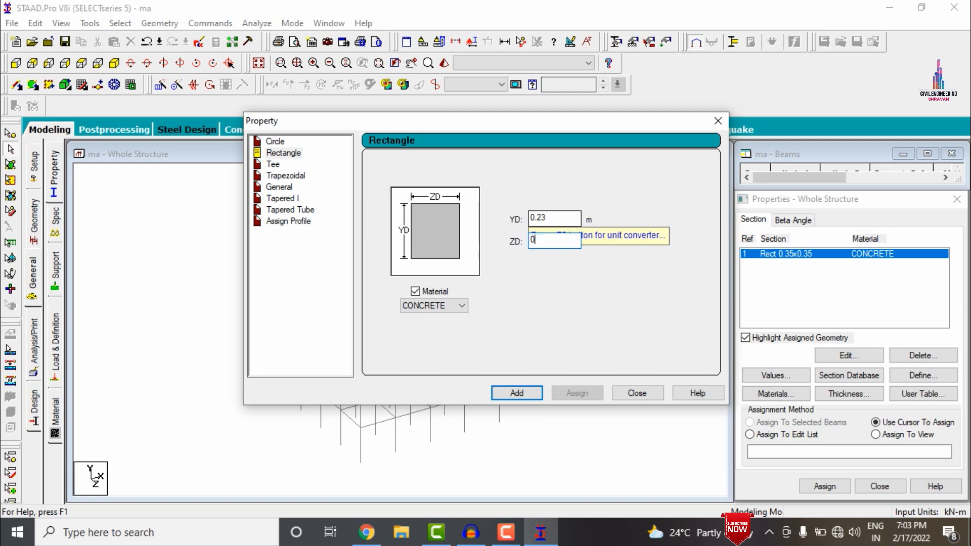
text(0.46)
click(509, 394)
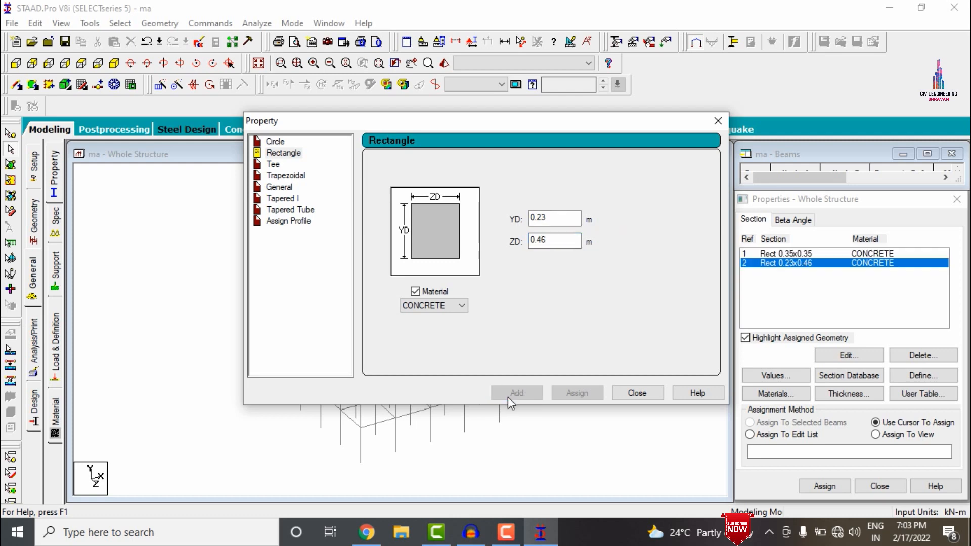
Add a circular concrete section with a diameter YD of 0.35 m and finish defining sections
click(250, 142)
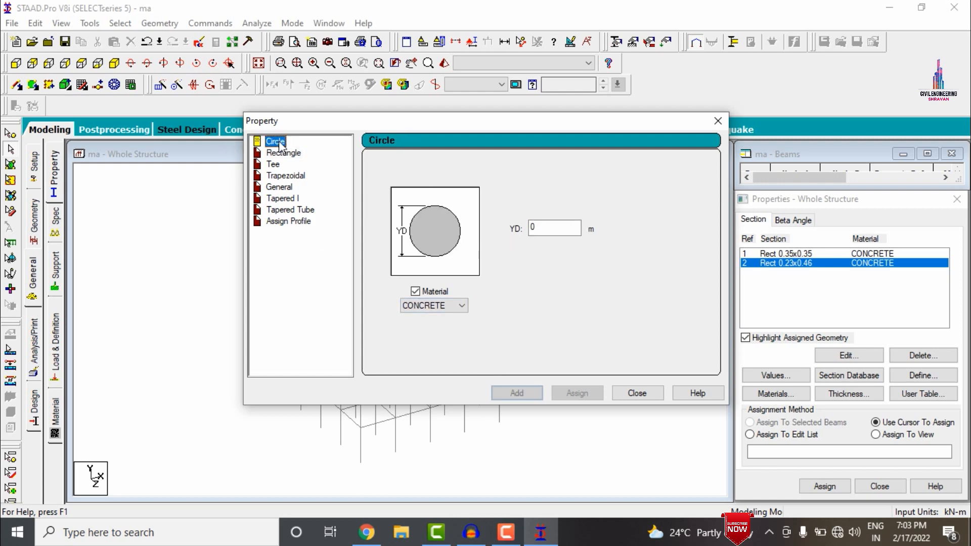
click(549, 229)
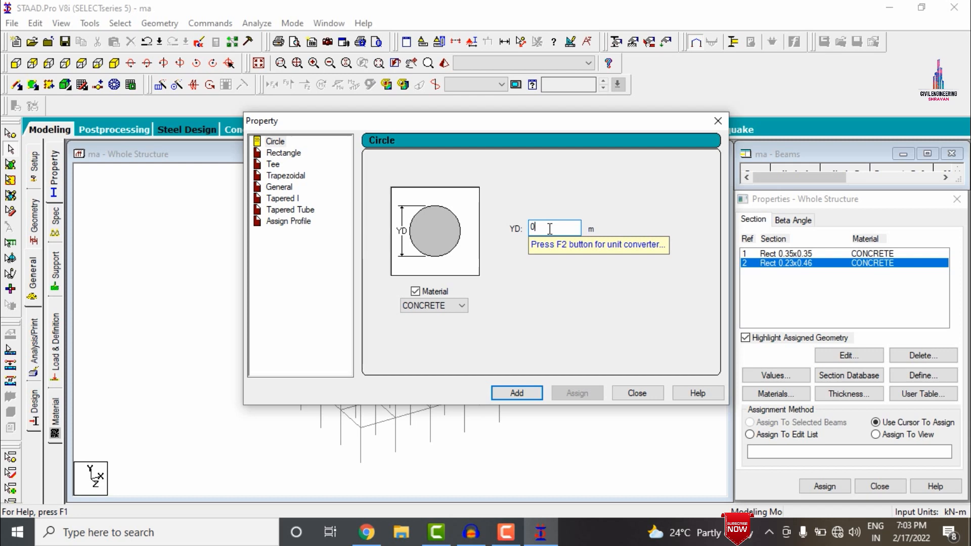
text(.35)
click(523, 393)
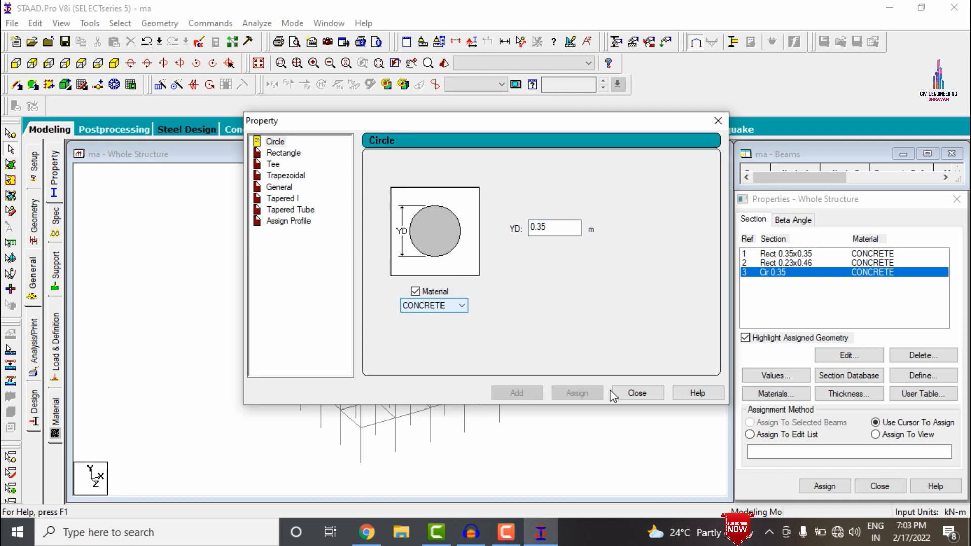
click(635, 392)
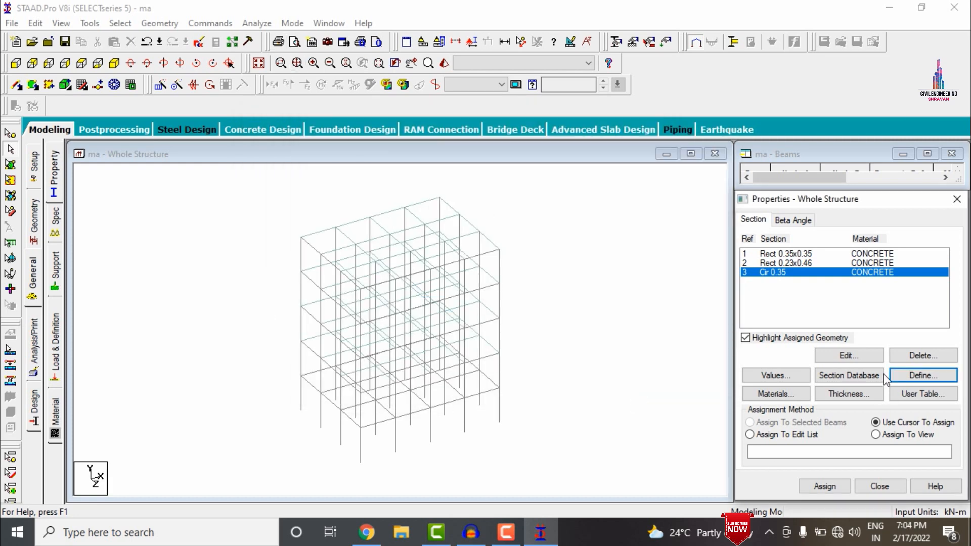
Add a concrete plate element thickness of 0.15 m at all four nodes and finish defining thicknesses
click(845, 394)
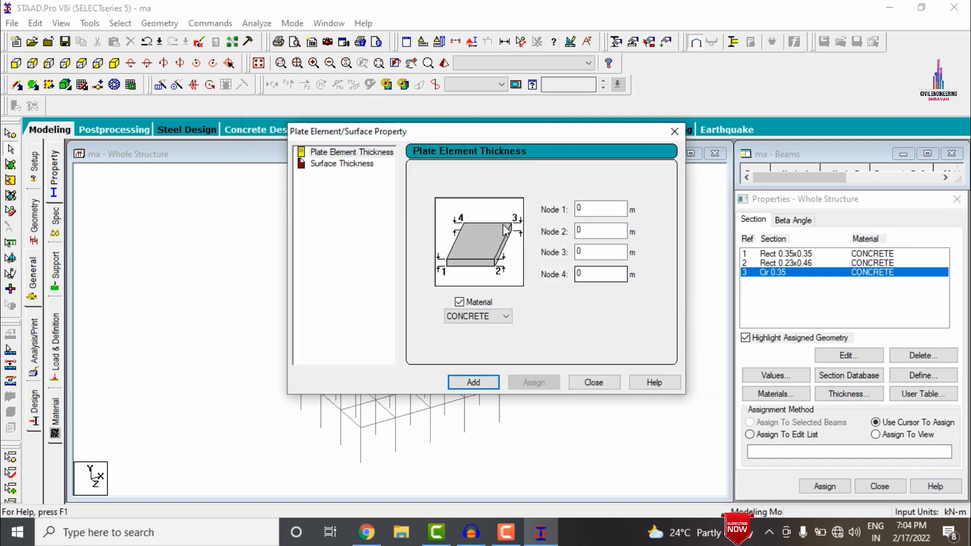
click(583, 206)
text(.)
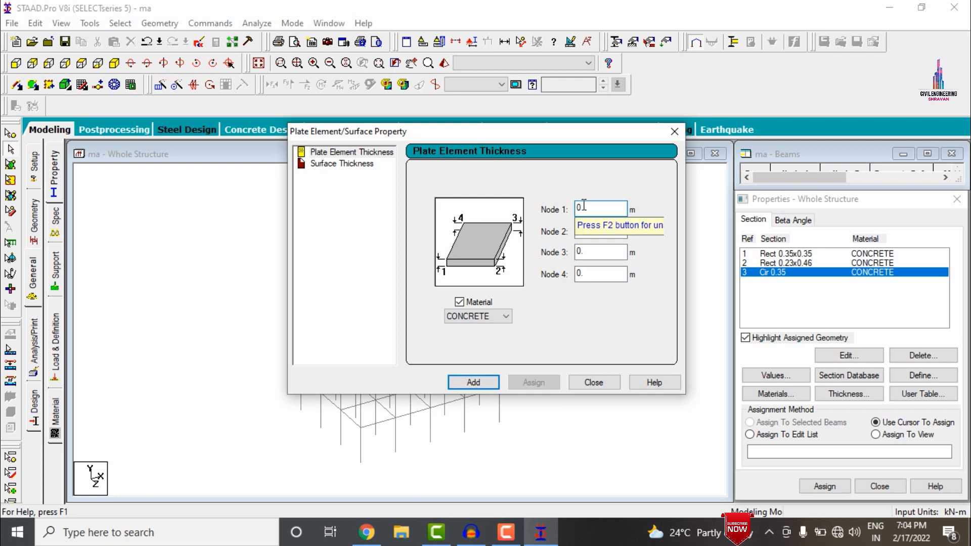
text(15)
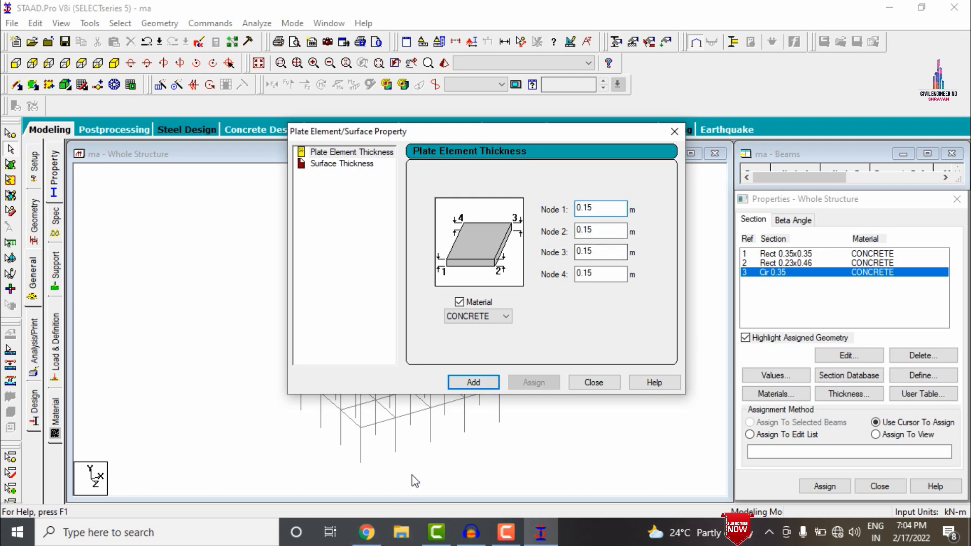
click(458, 383)
click(593, 383)
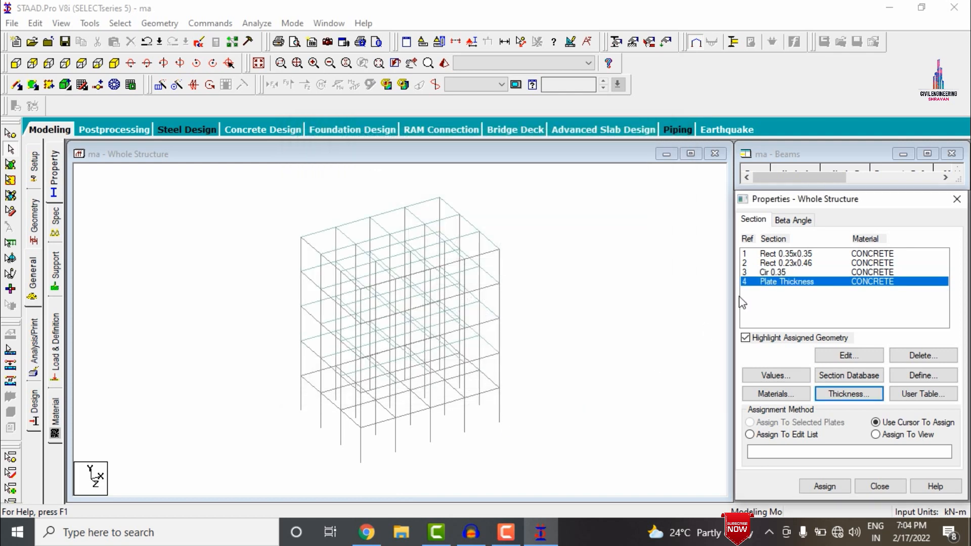
Assign the circular 0.35 m section to the full-height columns at the four corners of the building
click(808, 255)
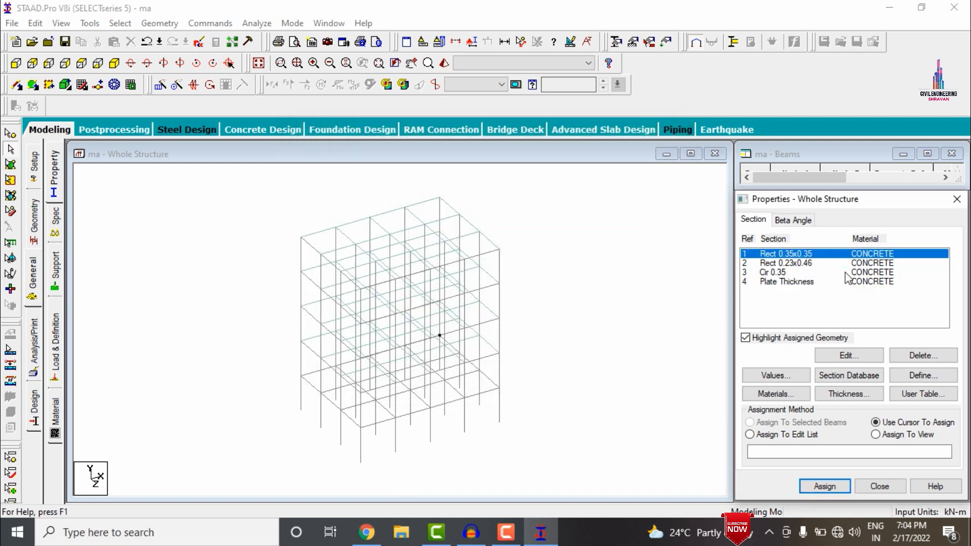
click(788, 281)
click(775, 273)
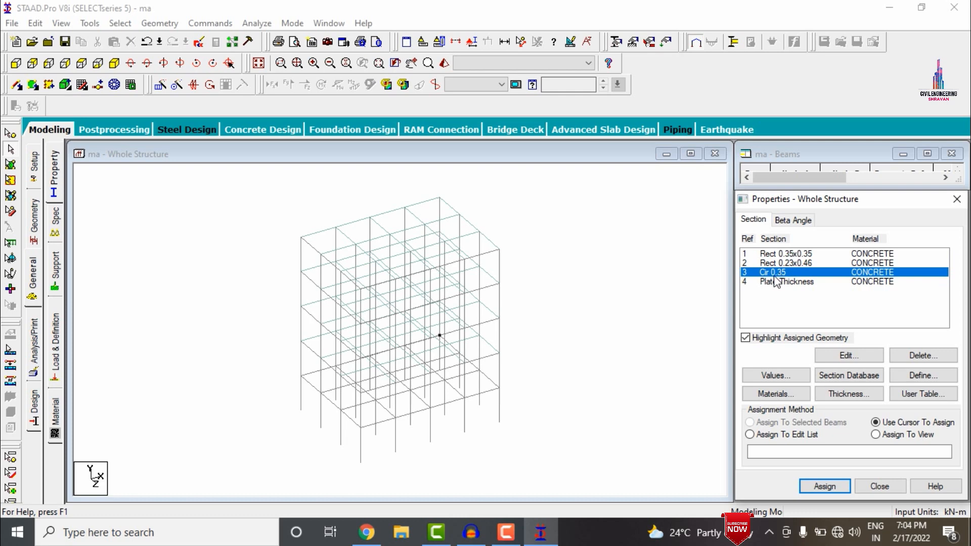
click(80, 63)
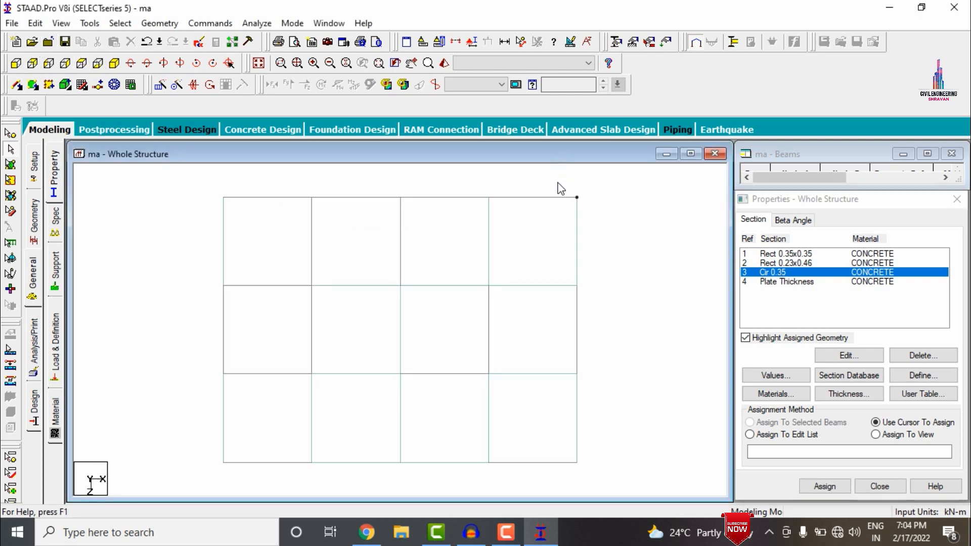
drag(570, 173, 602, 238)
drag(609, 489, 556, 439)
drag(204, 171, 278, 218)
ctrl+click(274, 197)
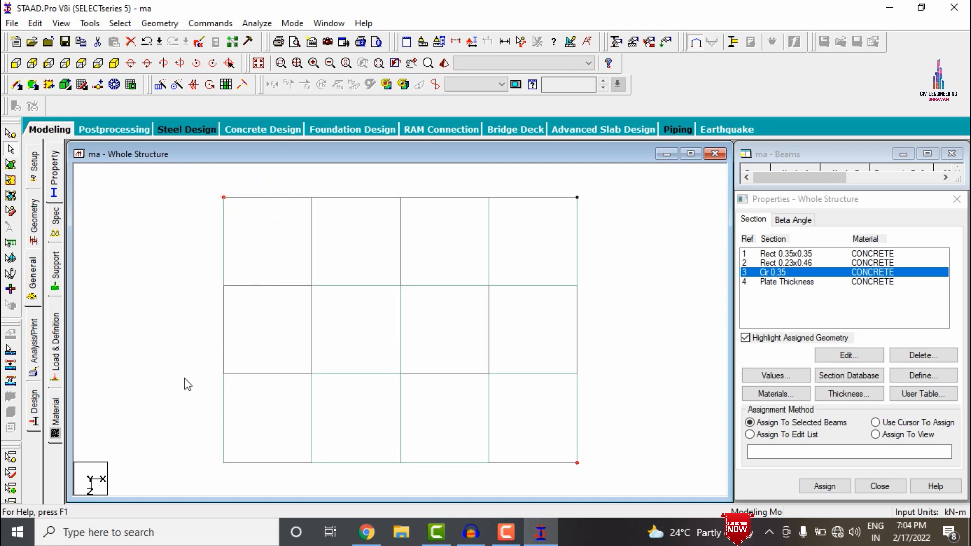
drag(201, 443, 256, 486)
click(114, 64)
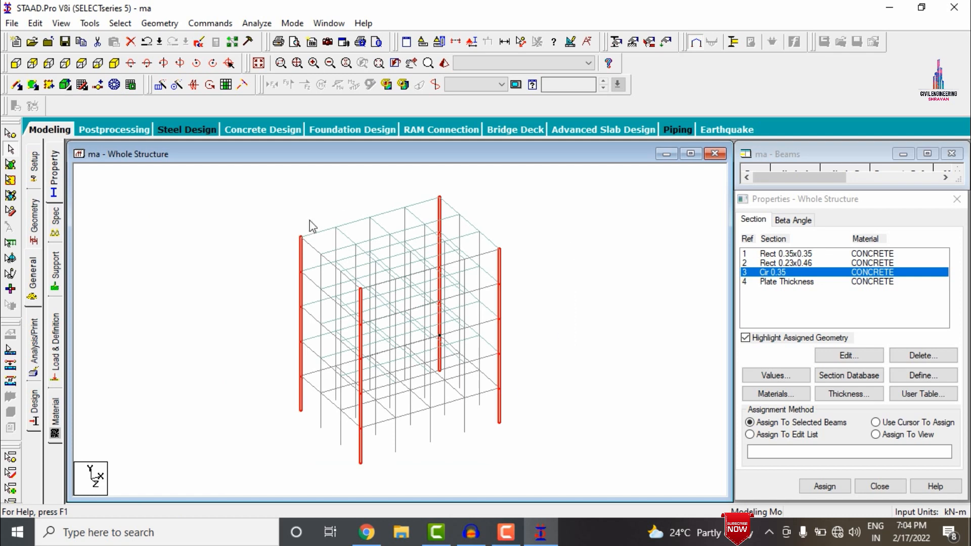
click(825, 486)
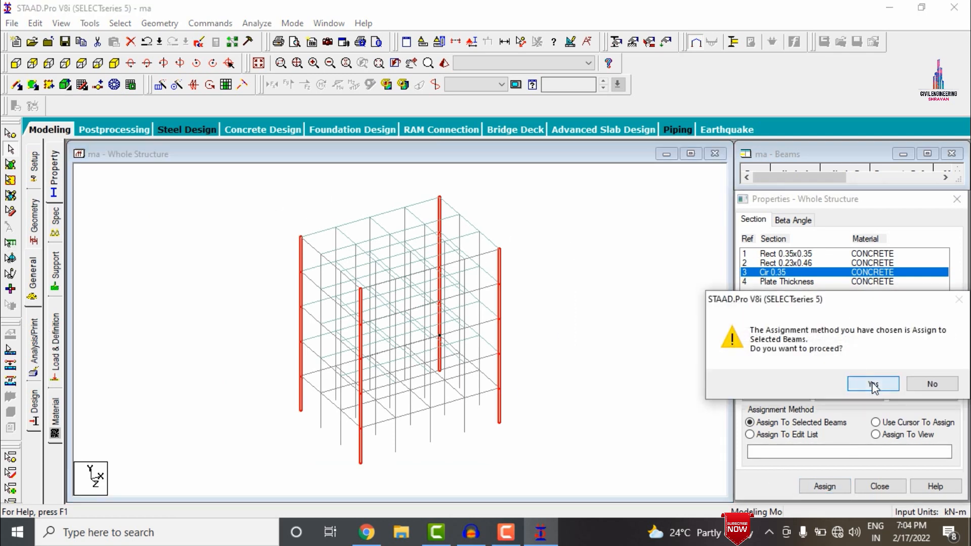
click(853, 384)
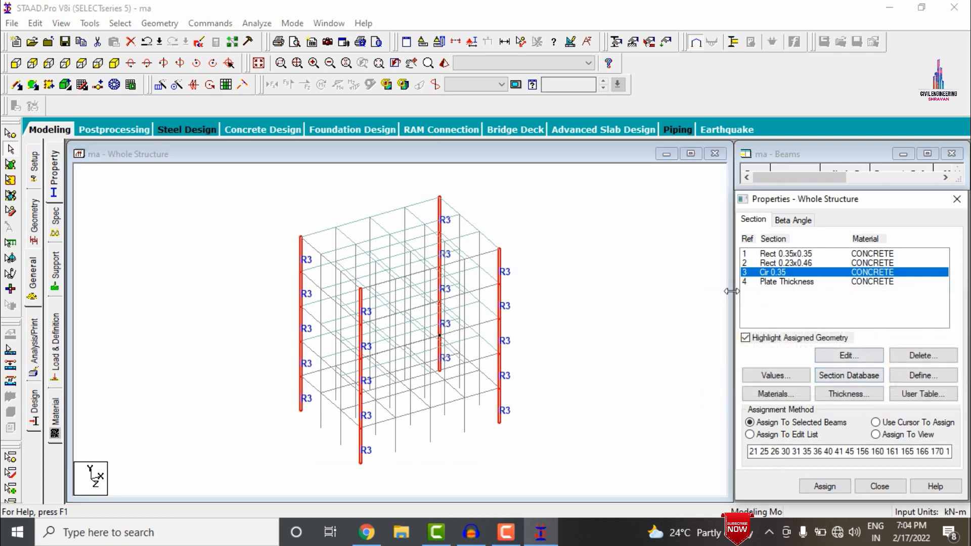
Assign the 0.23x0.46 rectangular section to all perimeter columns between the corners, declining the auto save
click(792, 263)
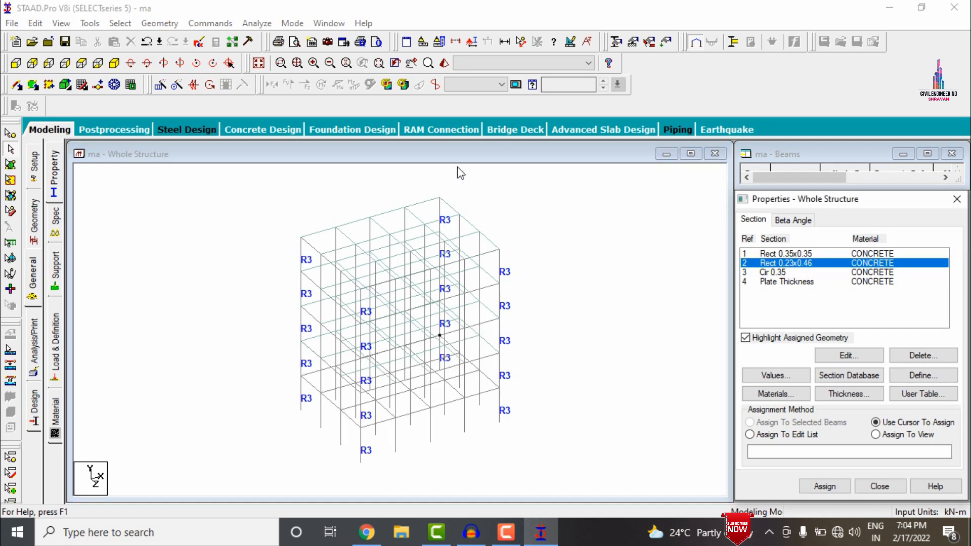
click(81, 64)
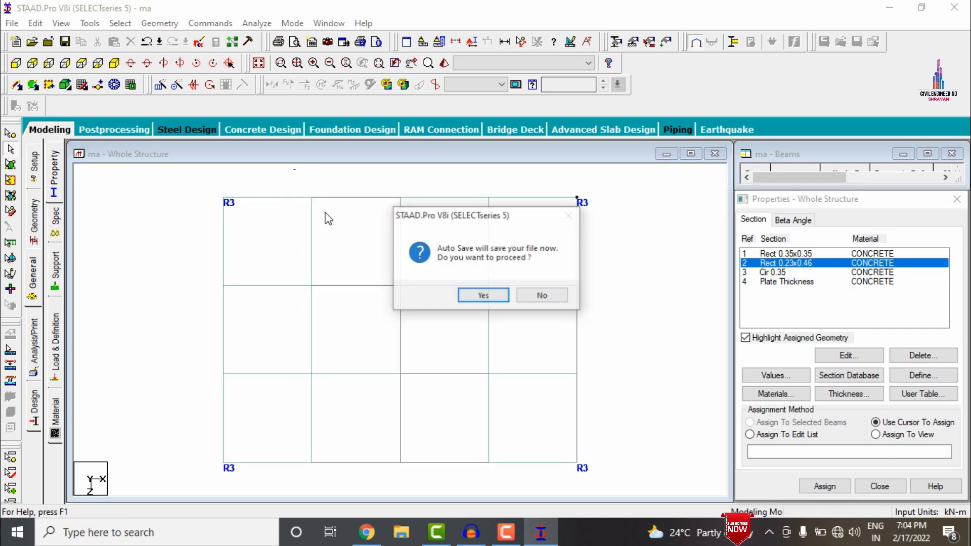
click(550, 297)
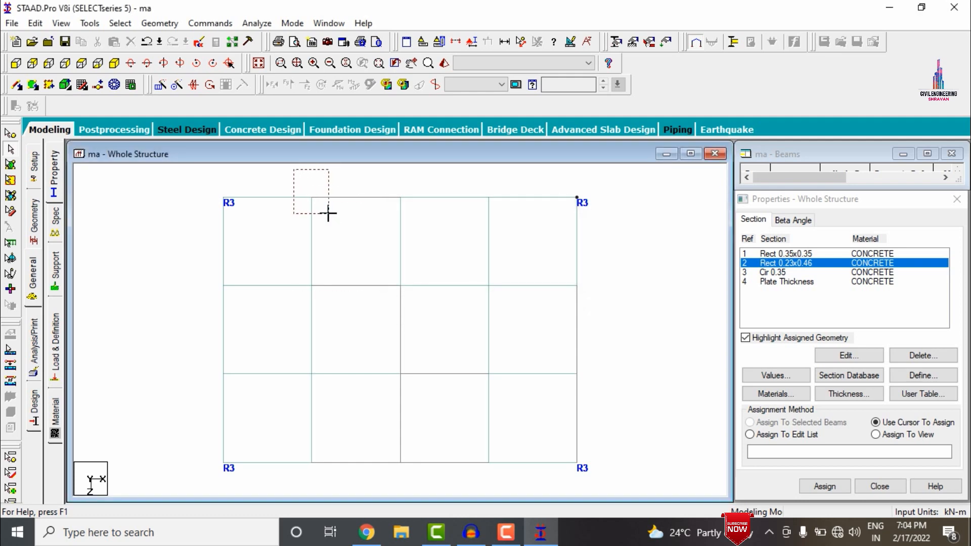
click(364, 198)
ctrl+drag(383, 180, 416, 212)
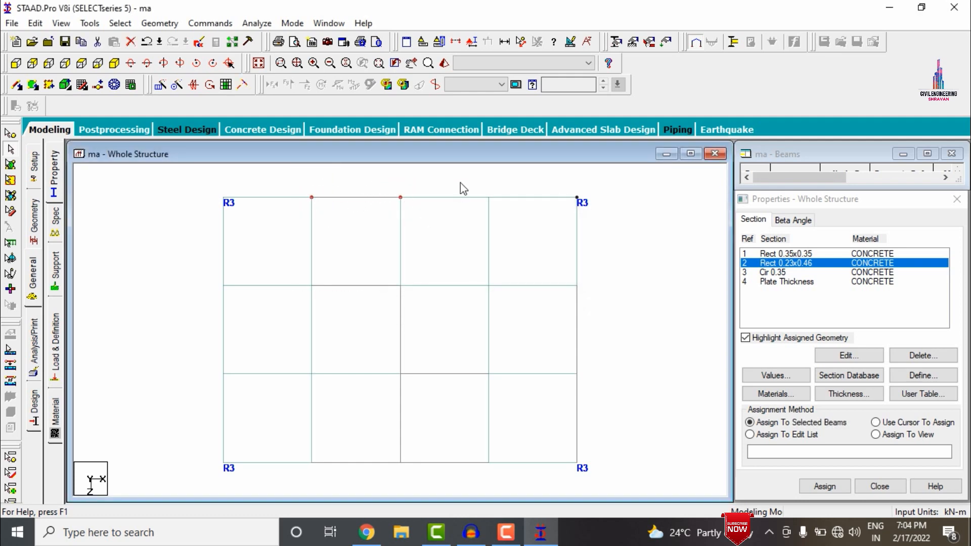
ctrl+drag(462, 186, 506, 222)
ctrl+drag(563, 262, 592, 309)
ctrl+drag(565, 362, 595, 398)
ctrl+drag(468, 442, 505, 477)
ctrl+drag(395, 451, 416, 479)
ctrl+drag(298, 451, 328, 485)
ctrl+drag(206, 370, 259, 394)
ctrl+drag(201, 271, 245, 306)
click(826, 488)
click(866, 383)
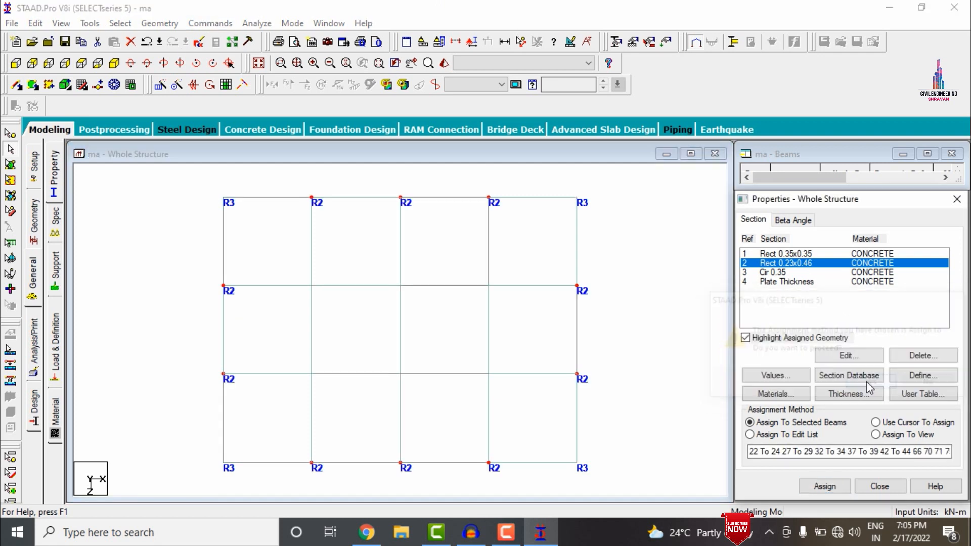
Assign the 0.35x0.35 rectangular section to the six interior column lines
click(760, 254)
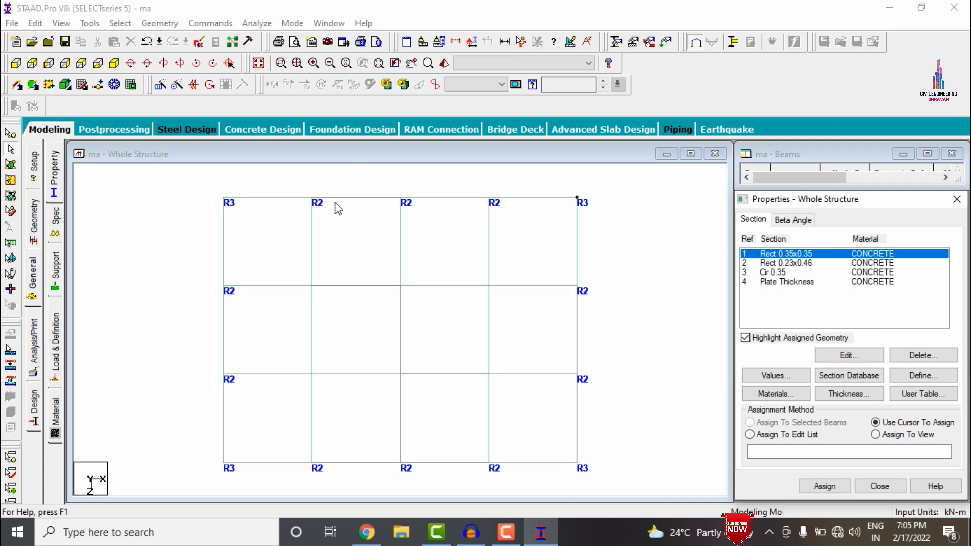
drag(301, 266, 314, 297)
drag(380, 273, 410, 296)
drag(472, 271, 498, 309)
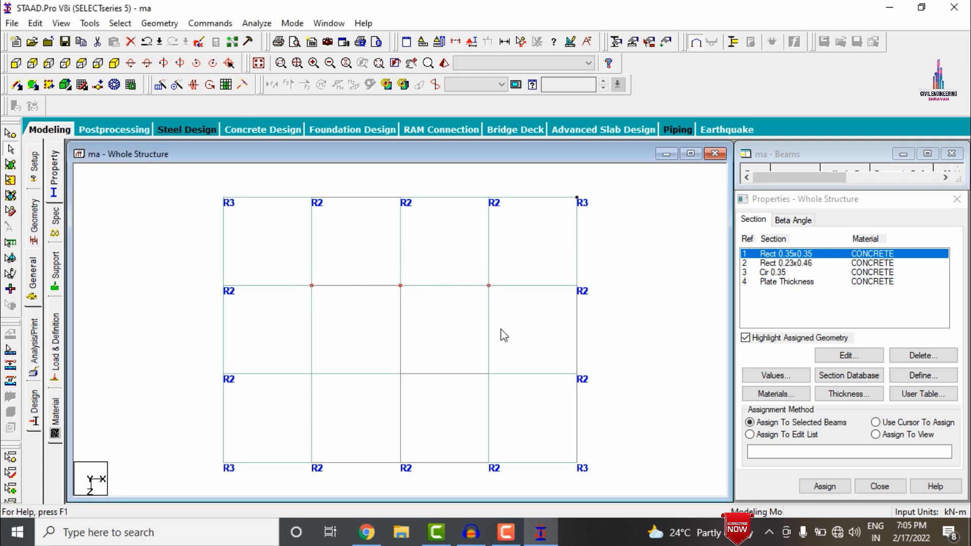
drag(480, 358, 498, 385)
drag(384, 367, 416, 389)
drag(300, 364, 327, 385)
click(825, 486)
click(866, 381)
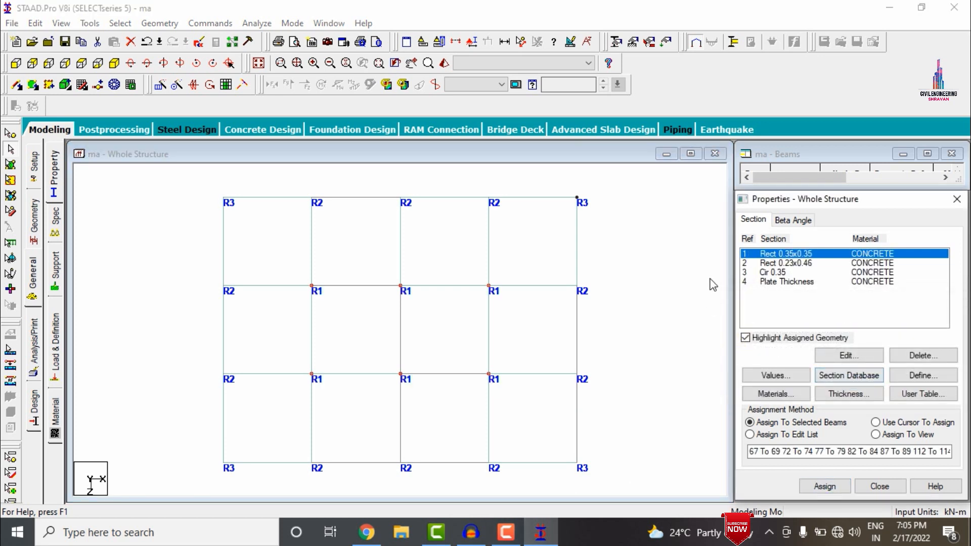
Assign the plate thickness property to all plates in the view
click(786, 283)
click(875, 434)
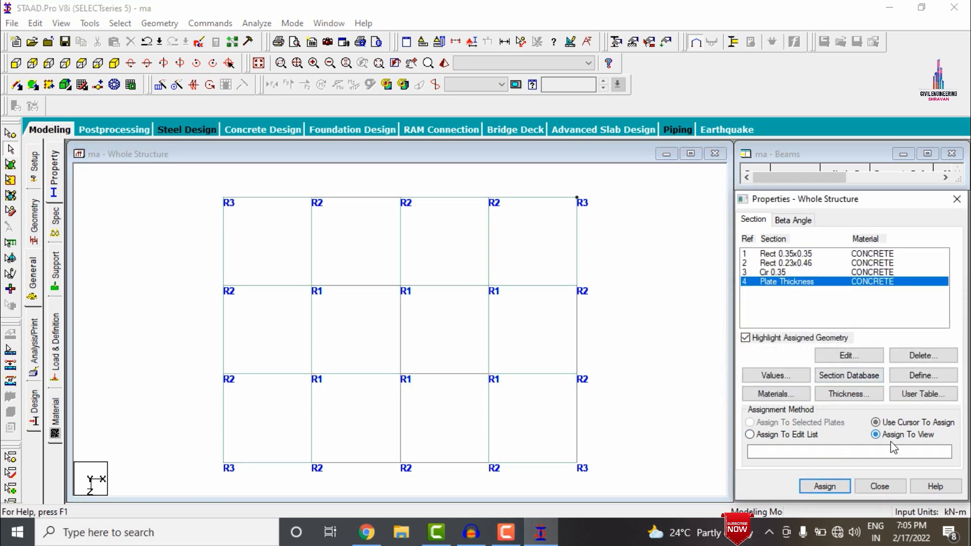
click(825, 486)
click(862, 381)
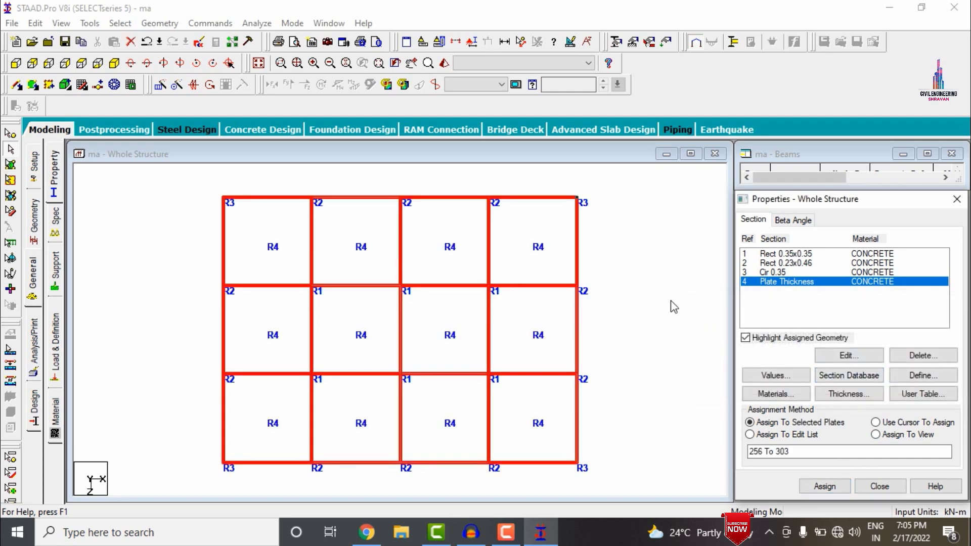
Select all members with a missing property and assign them the 0.35x0.35 rectangular section
click(792, 254)
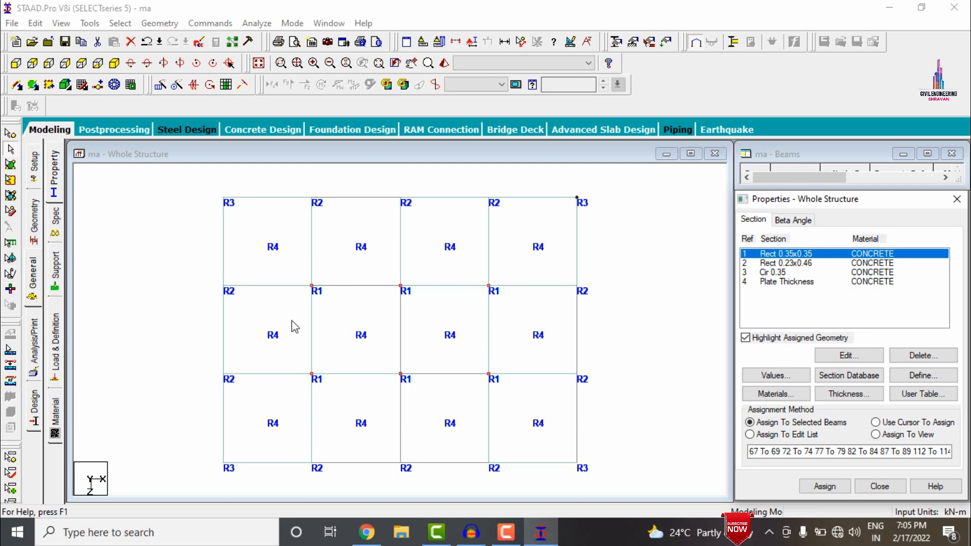
click(110, 23)
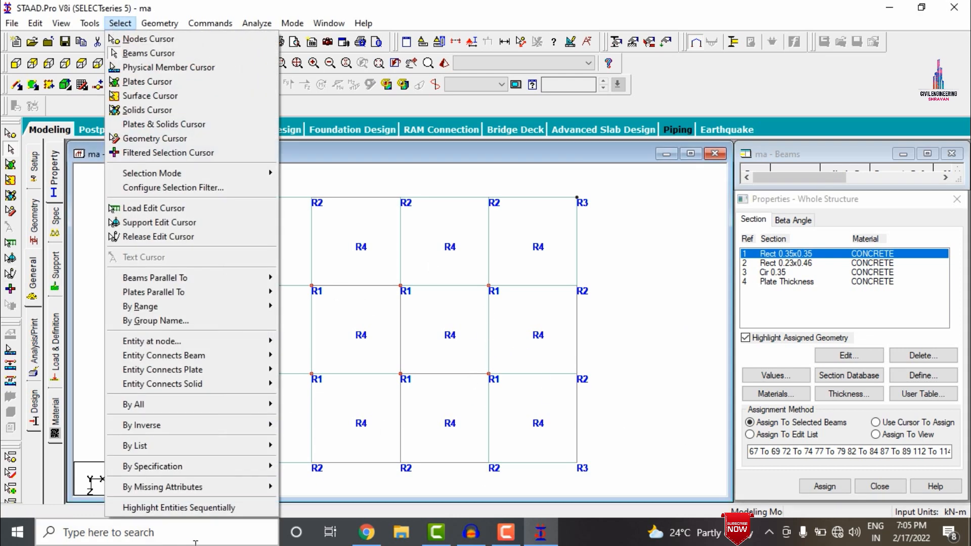
mouse_move(190, 487)
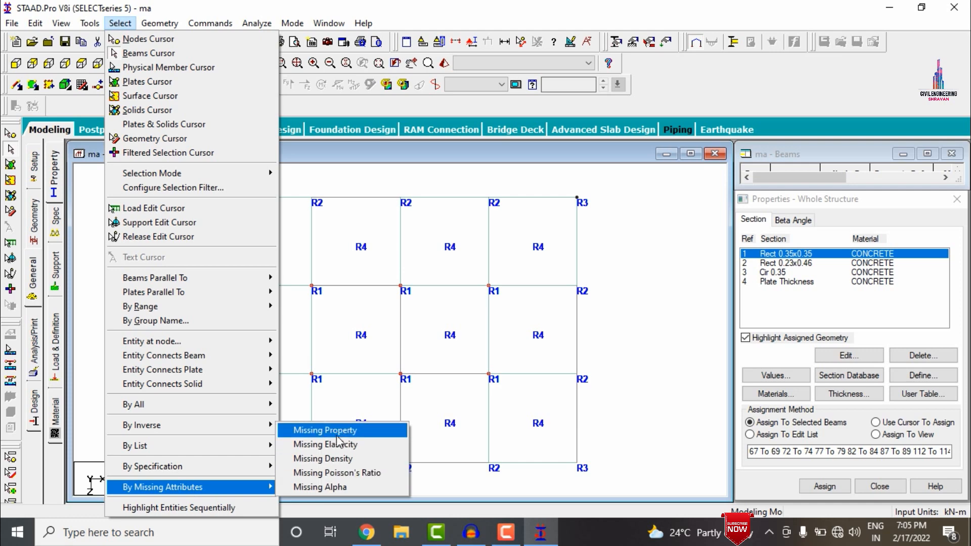
click(336, 430)
click(824, 486)
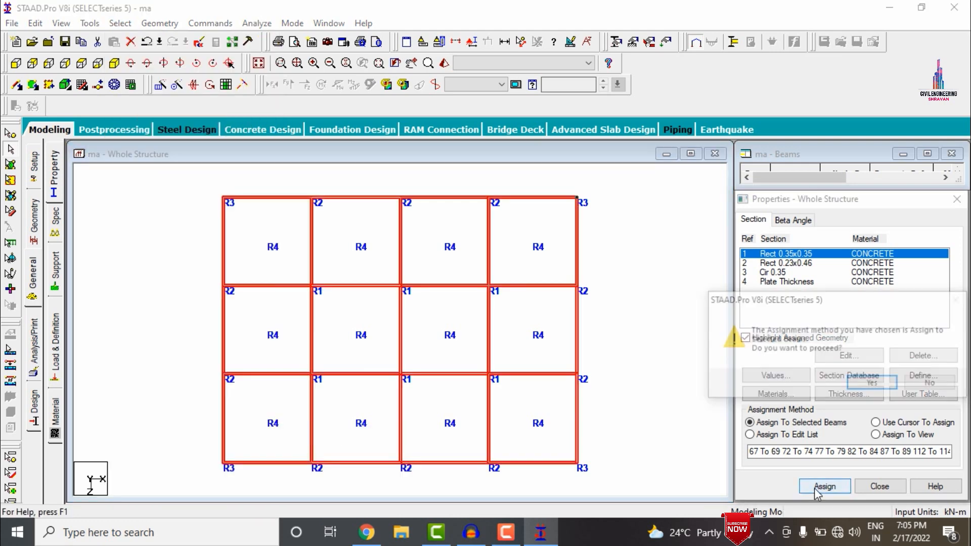
click(871, 383)
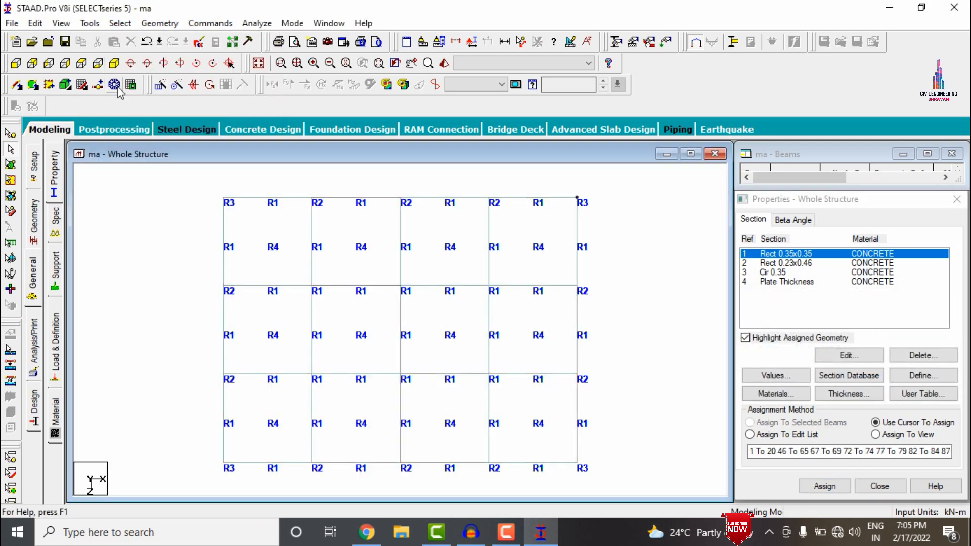
click(115, 63)
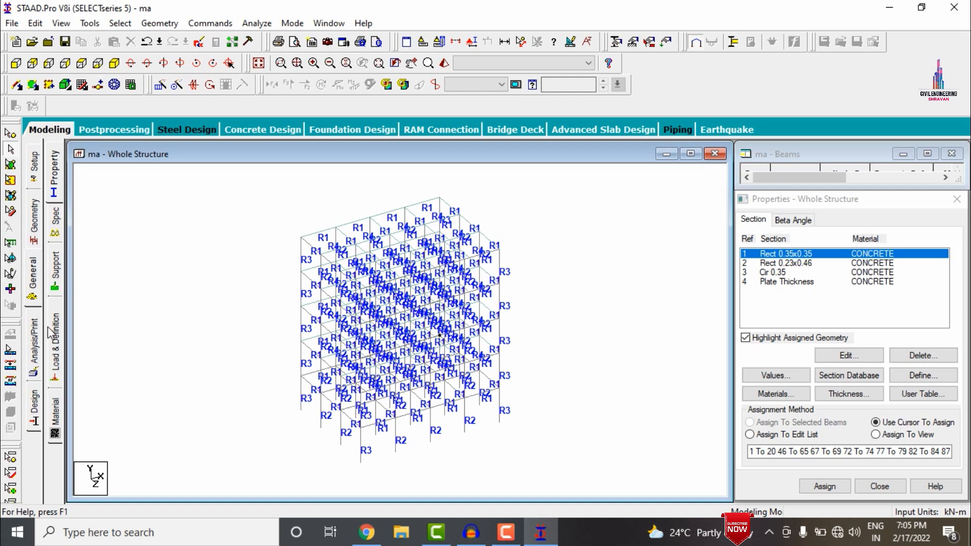
Create a fixed support definition for the structure
click(55, 289)
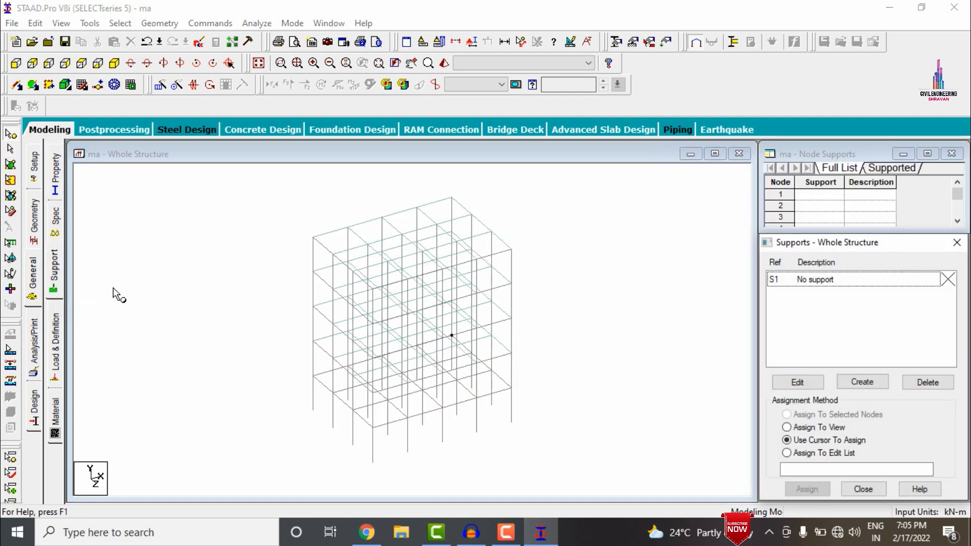
click(861, 383)
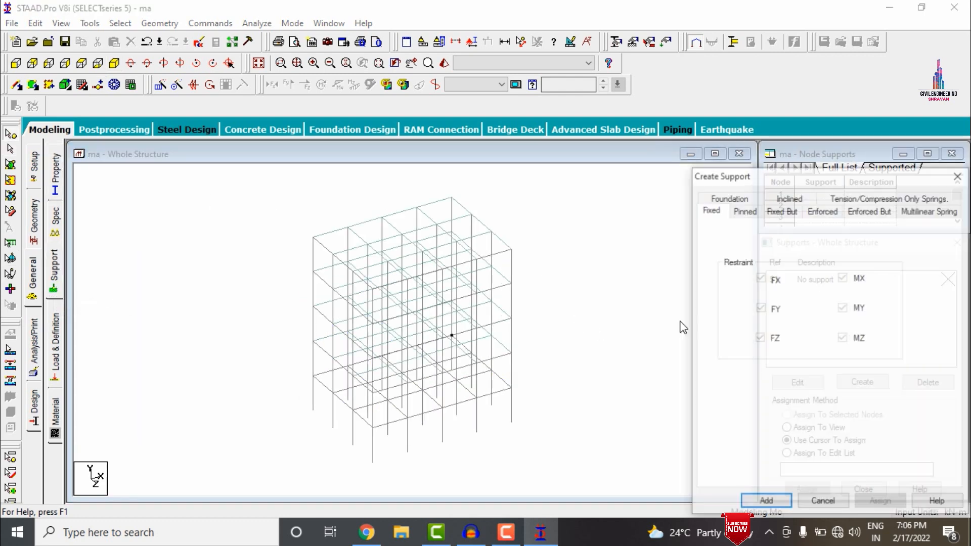
click(764, 501)
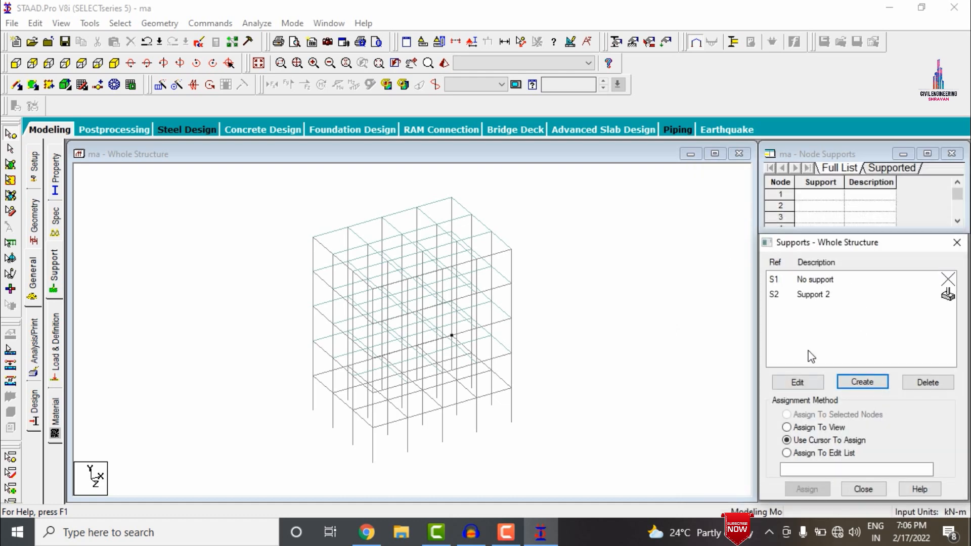
Assign the fixed support to all nodes at the base of the columns
click(813, 294)
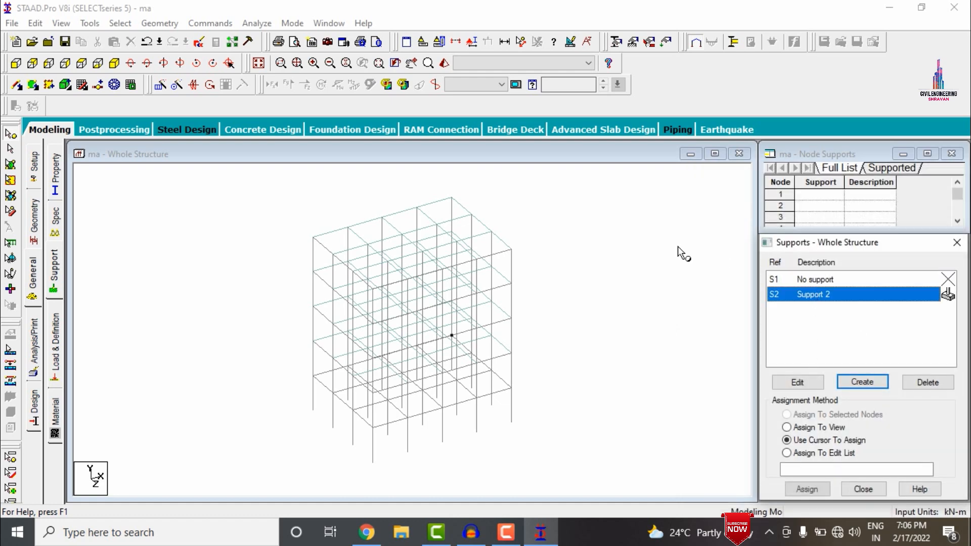
click(15, 64)
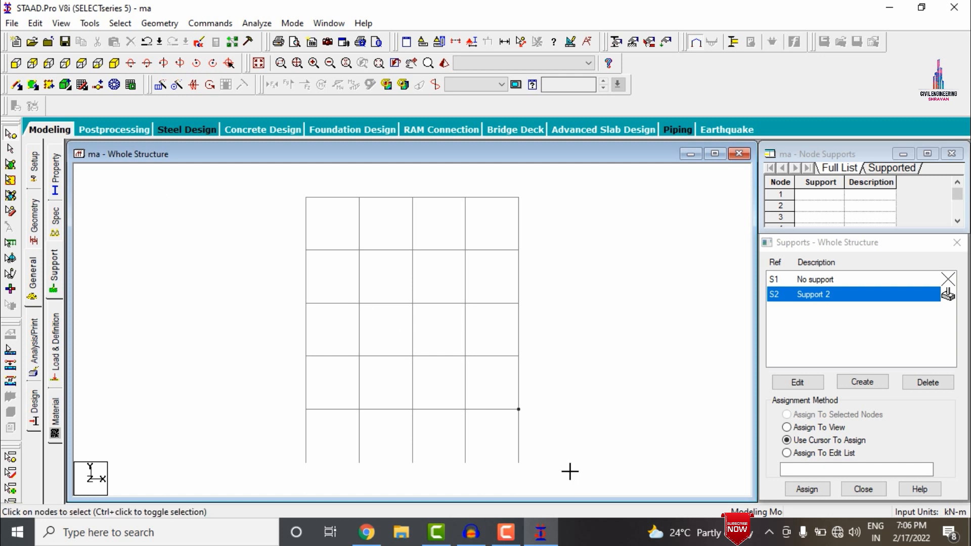
drag(570, 468, 234, 434)
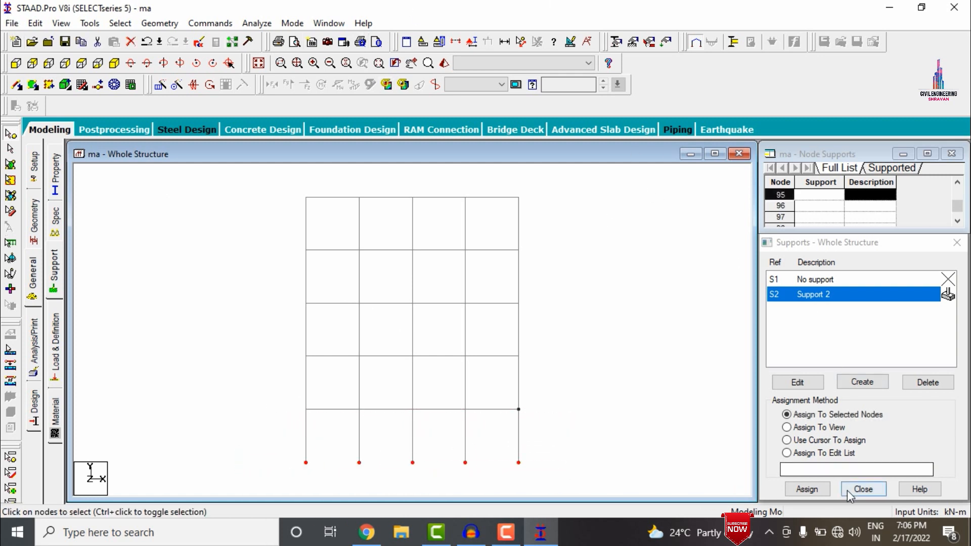
click(806, 488)
click(878, 407)
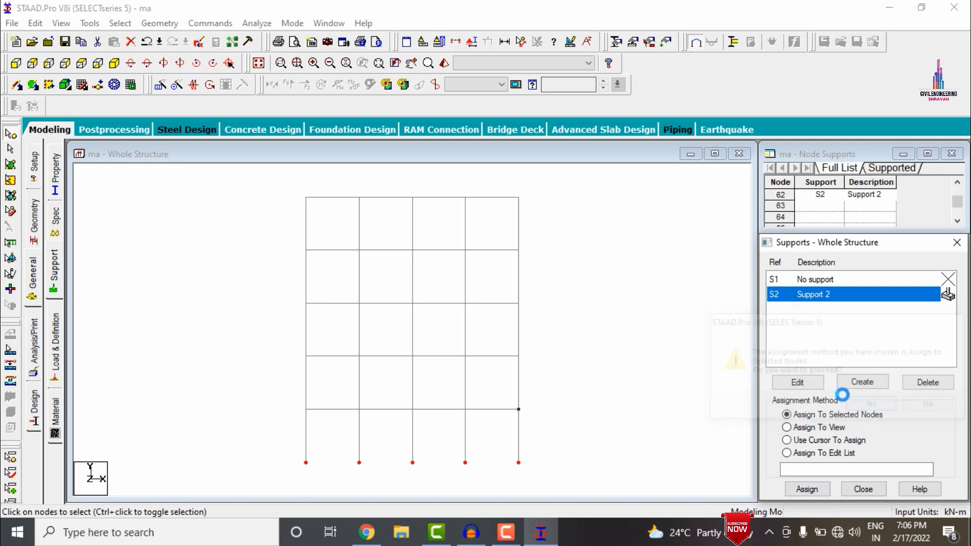
click(212, 264)
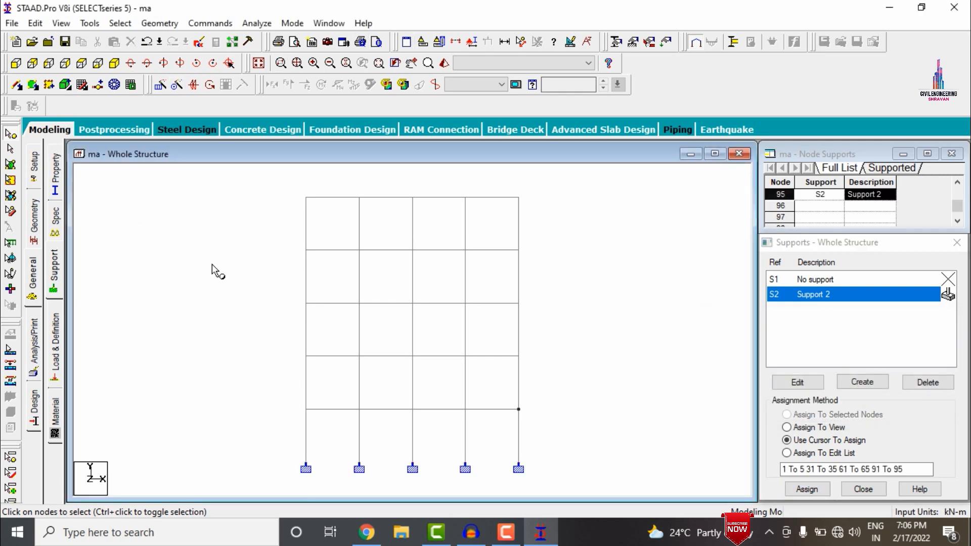
Create primary load case 1 with loading type Dead and the title D
click(56, 344)
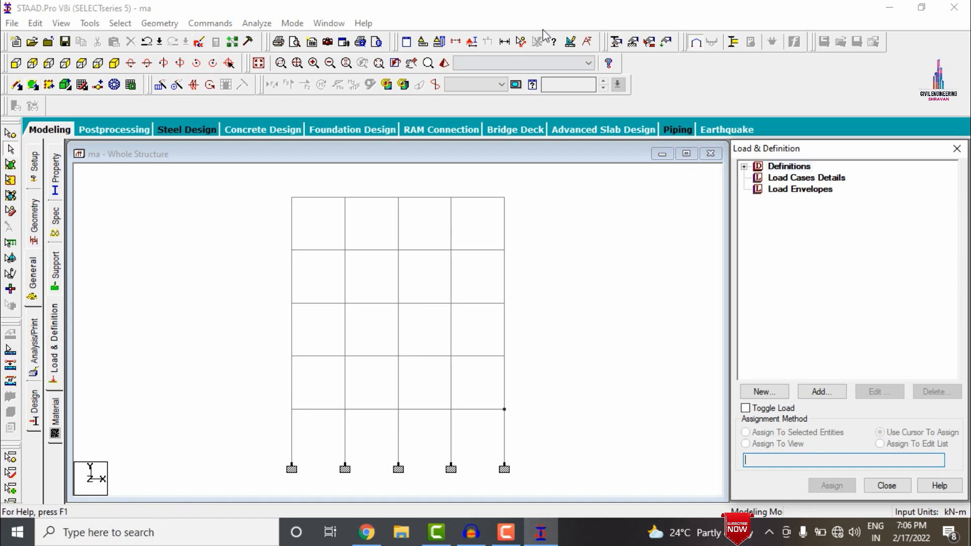
click(799, 178)
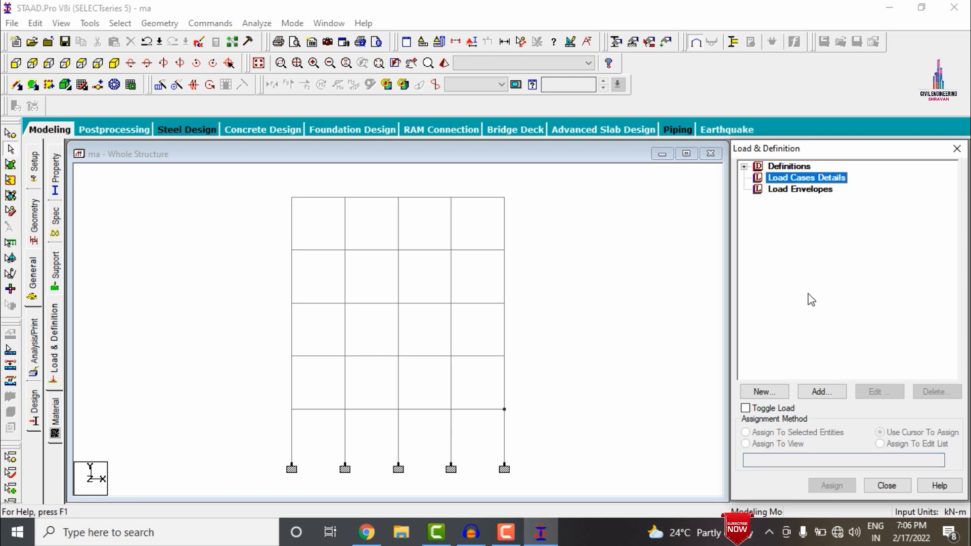
click(822, 391)
click(557, 186)
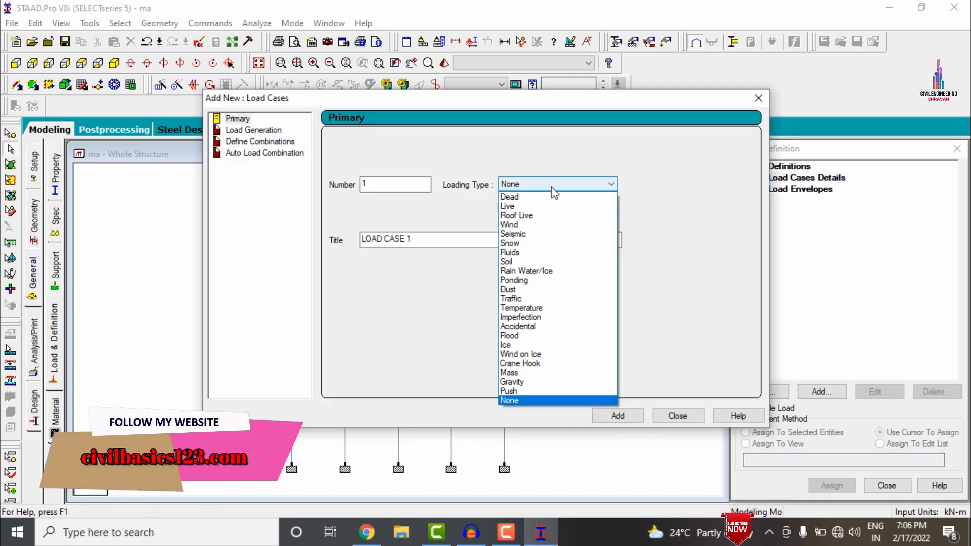
click(541, 196)
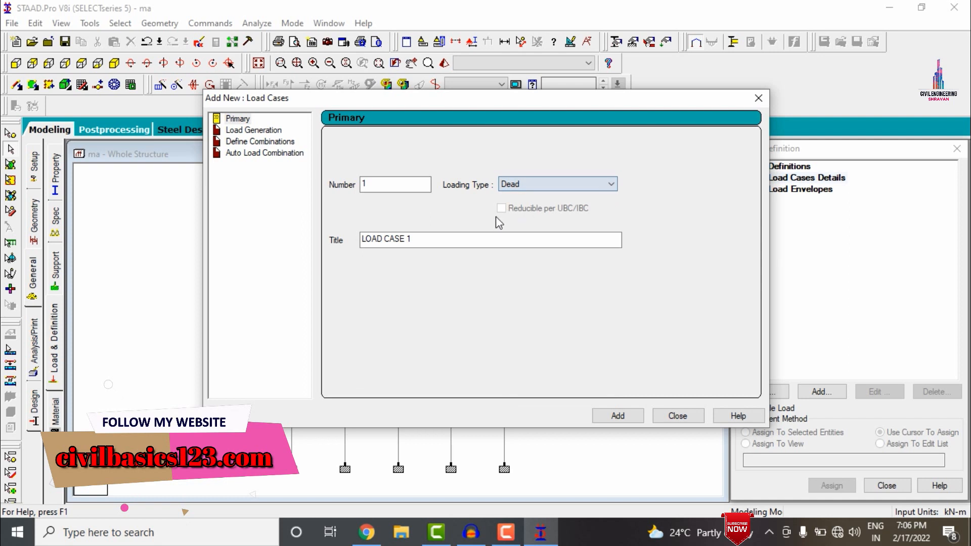
triple_click(446, 243)
text(D)
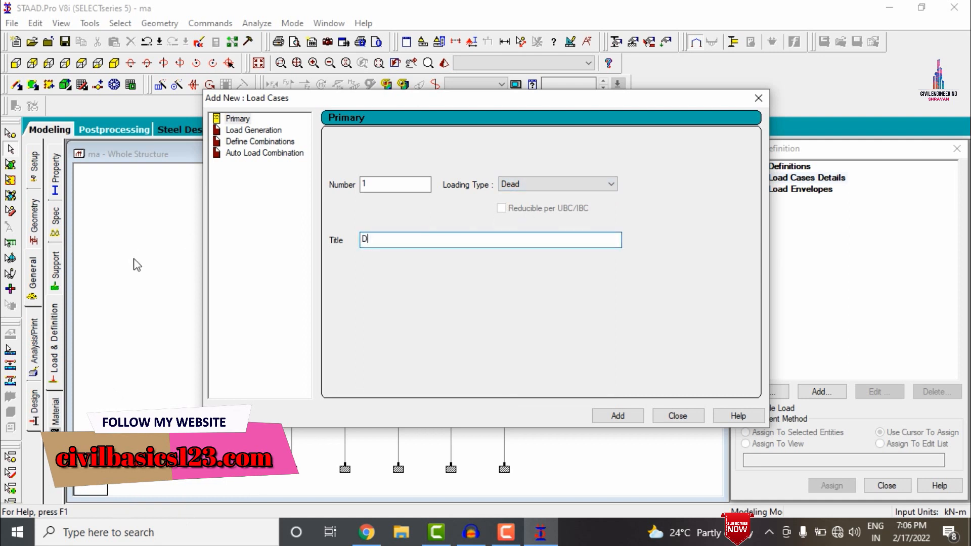
click(639, 415)
Create primary load case 2 with loading type Live and the title L
click(556, 184)
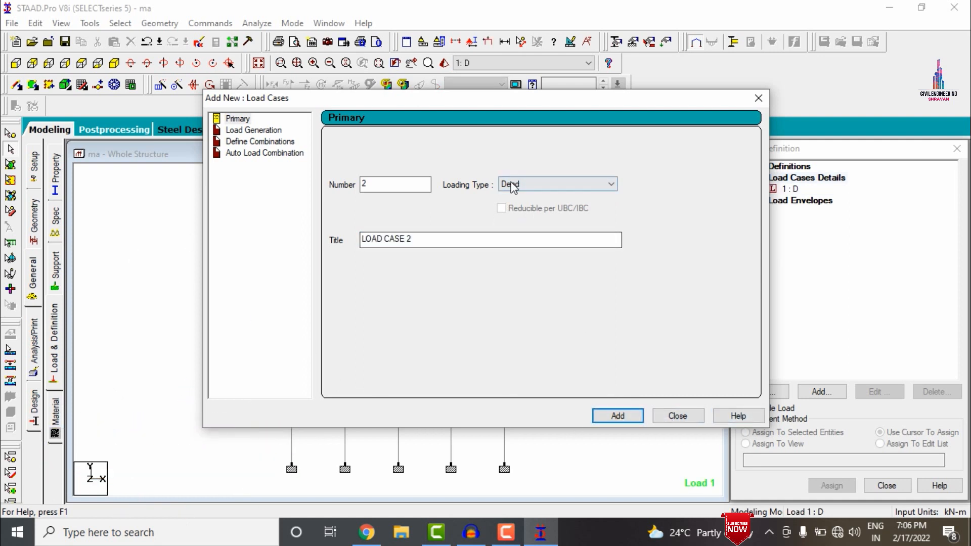
click(521, 206)
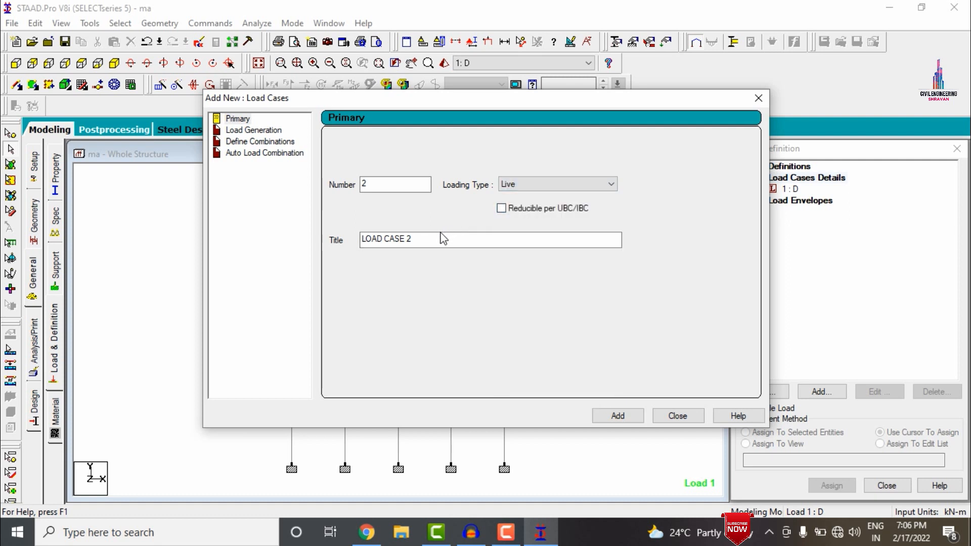
click(435, 239)
text(L)
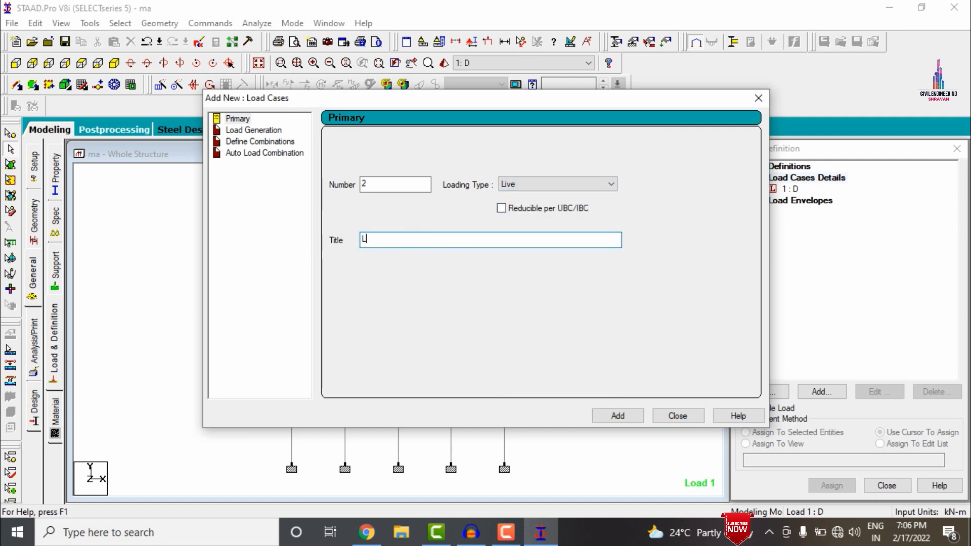
key(Return)
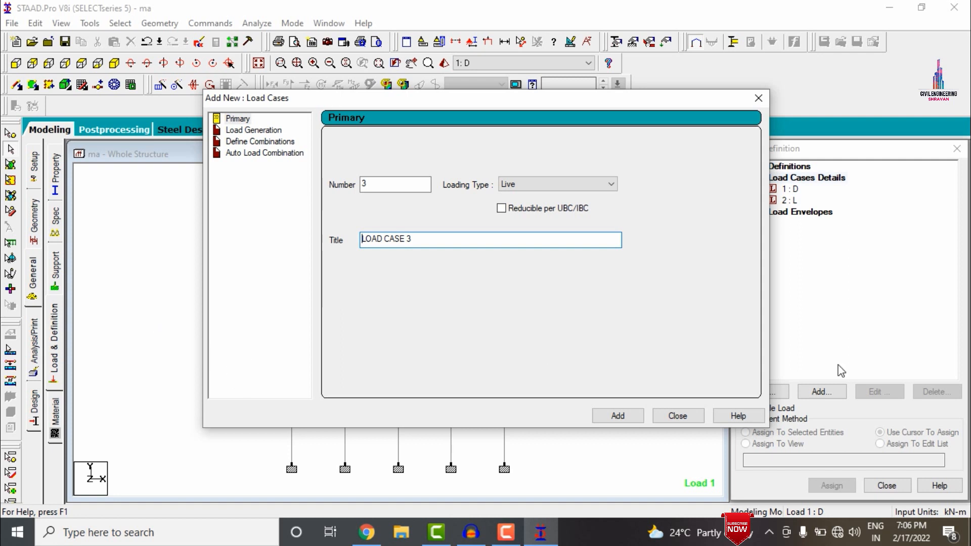
click(678, 416)
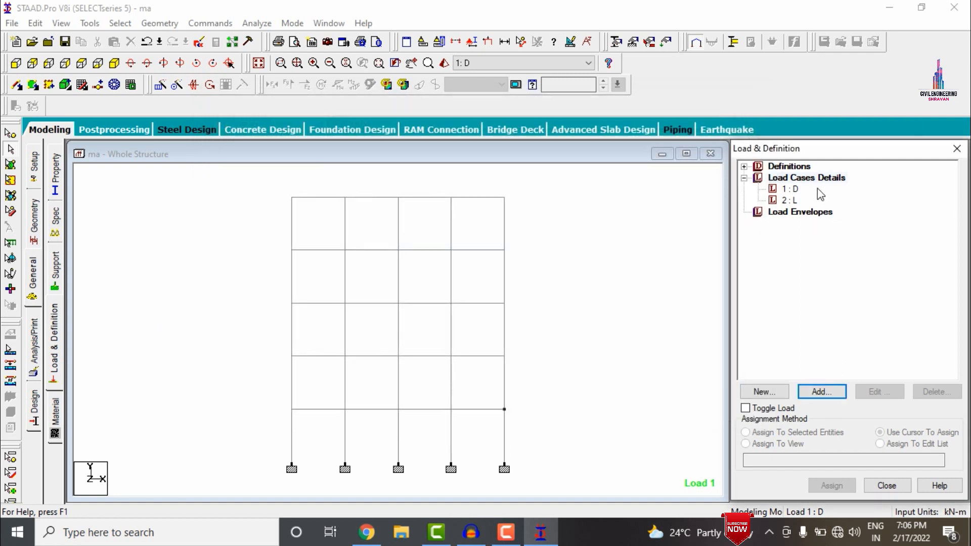
Add a Y selfweight load with factor -1 and a uniform member force of -24.3 kN/m in GY to load case D
click(792, 198)
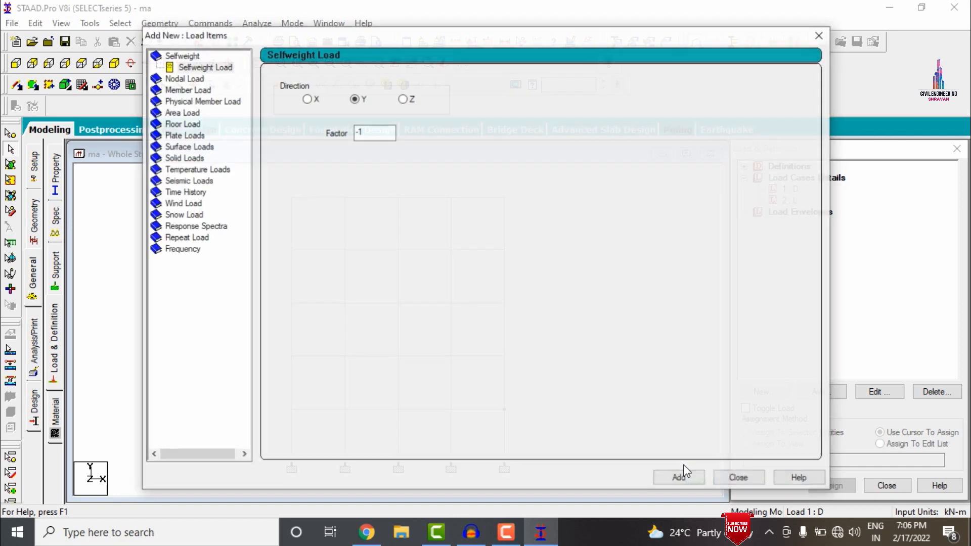
click(685, 480)
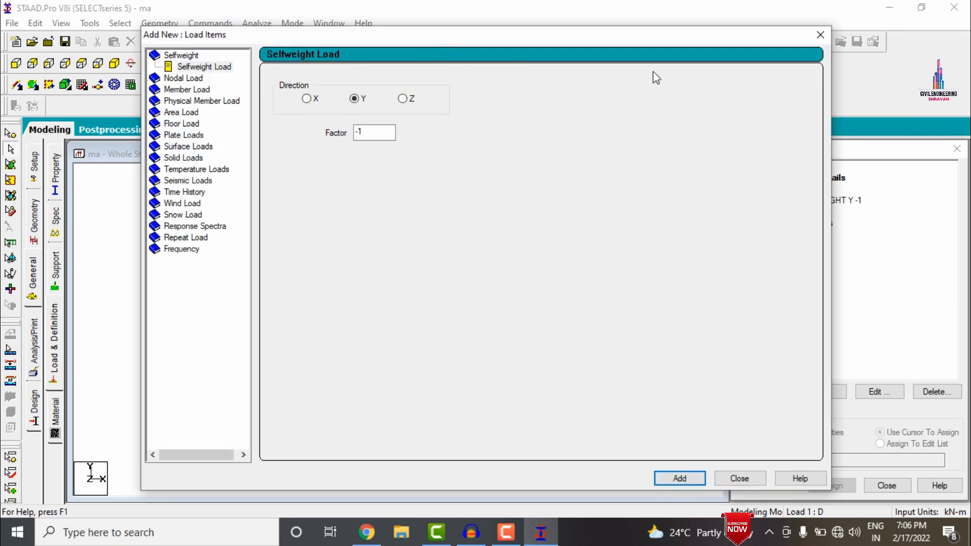
click(167, 91)
double_click(393, 115)
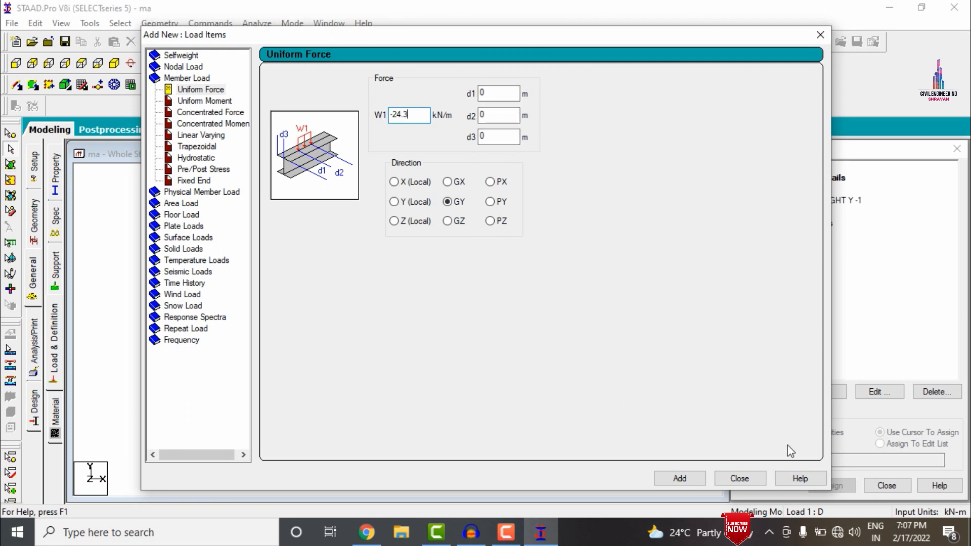
click(679, 480)
click(737, 484)
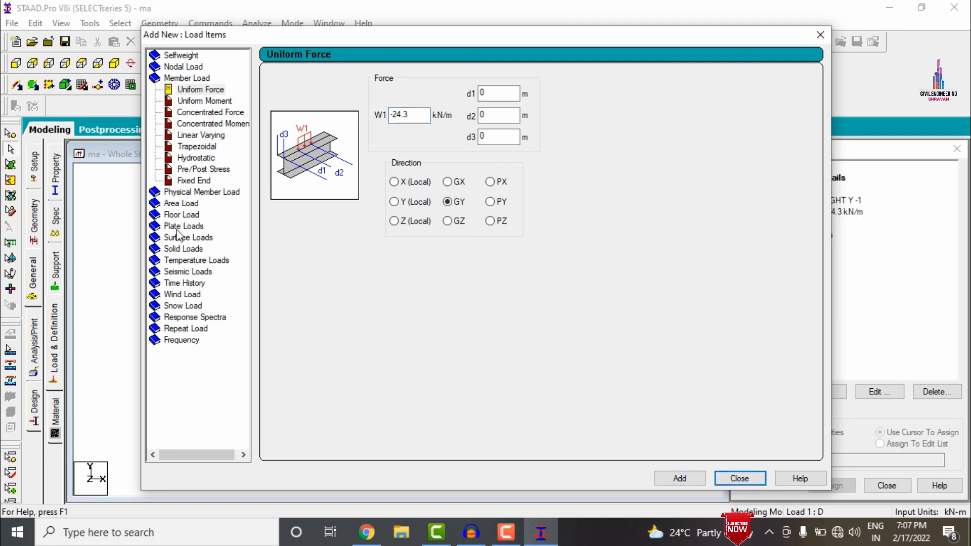
Add a floor load of -2 kN/m2 in Global Y over the Y range 6 to 15 m to load case D
click(181, 215)
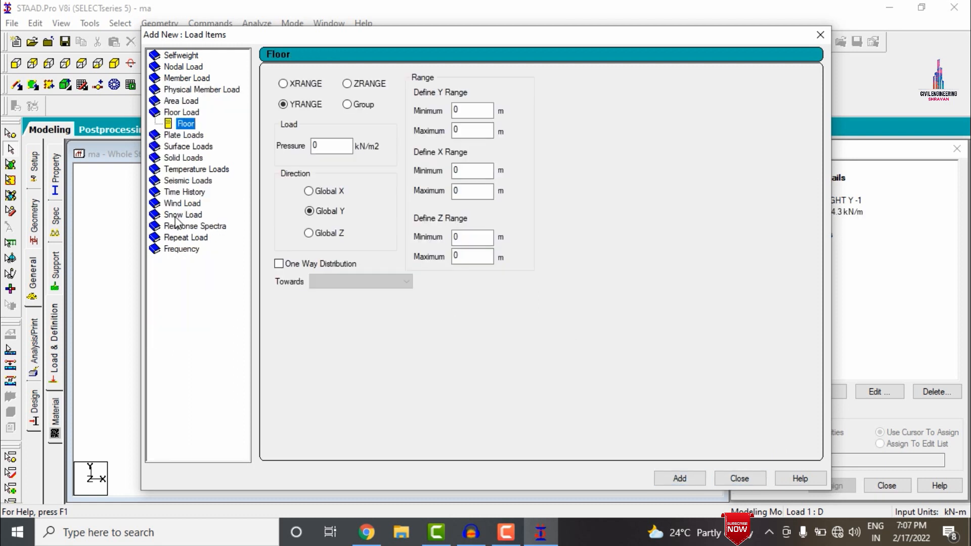
double_click(345, 148)
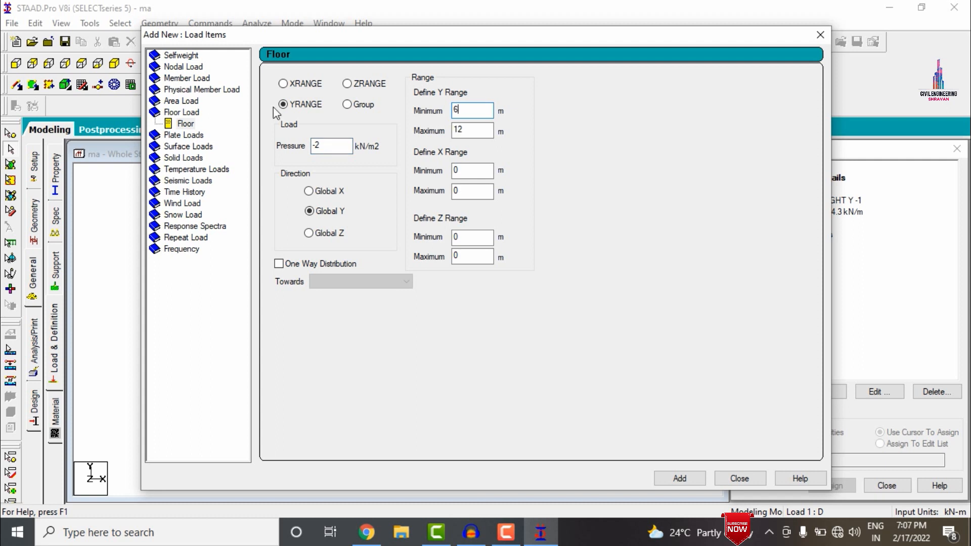
key(Tab)
click(692, 482)
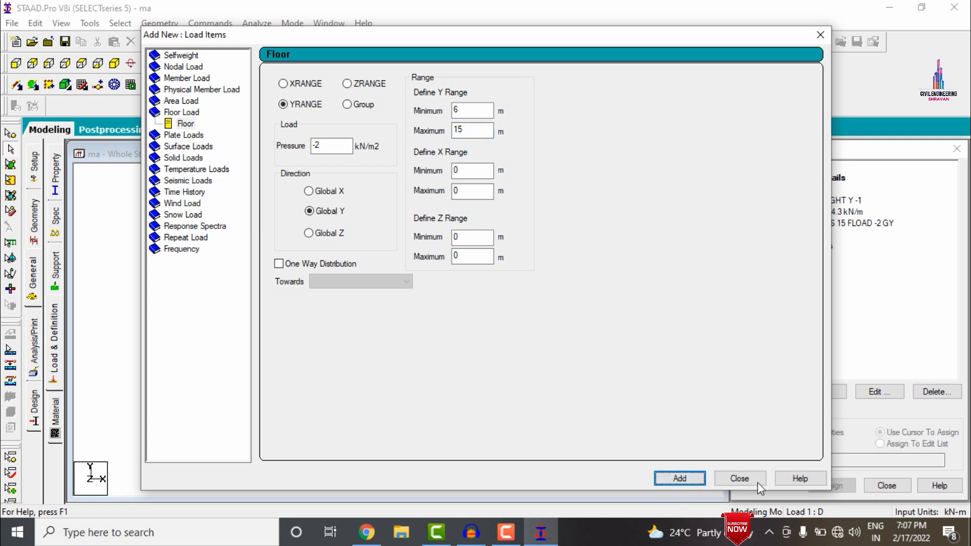
click(738, 478)
Assign the selfweight load to the whole structure in view
click(834, 201)
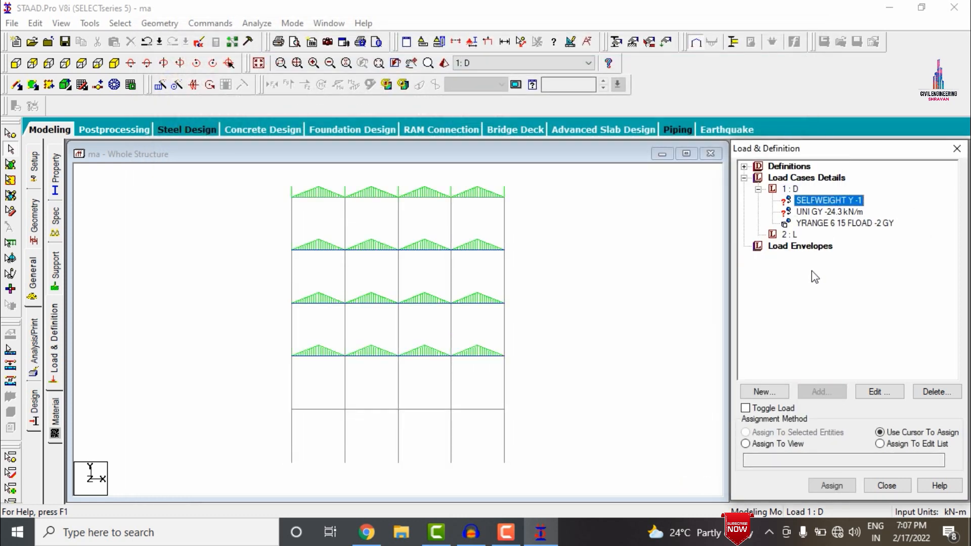
click(745, 444)
click(831, 484)
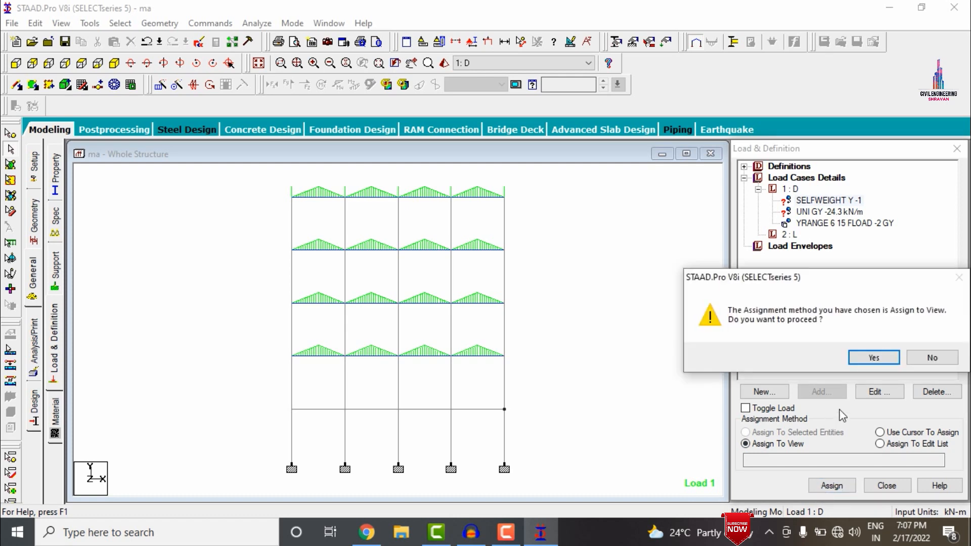
click(873, 359)
Assign the -24.3 kN/m uniform load to all beams parallel to X and Z
click(797, 213)
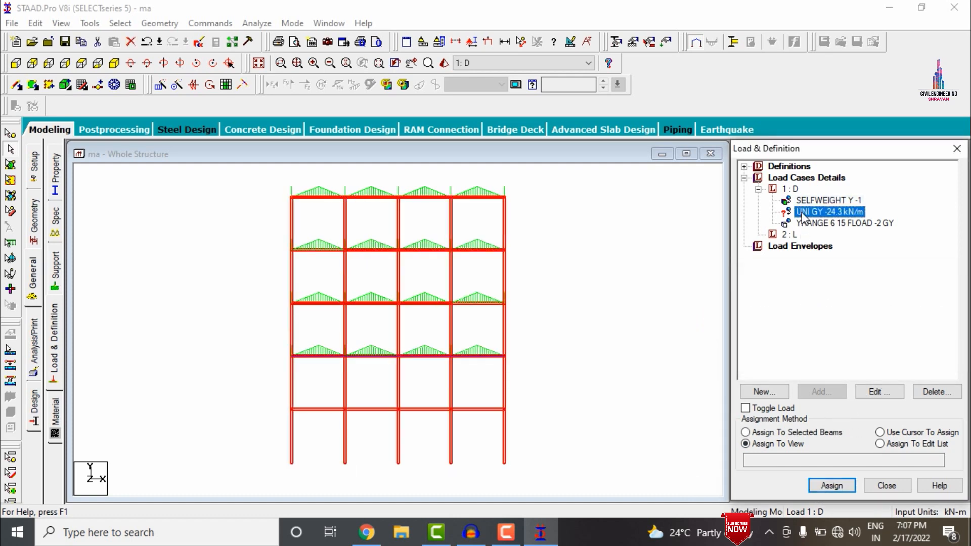
click(529, 218)
click(132, 27)
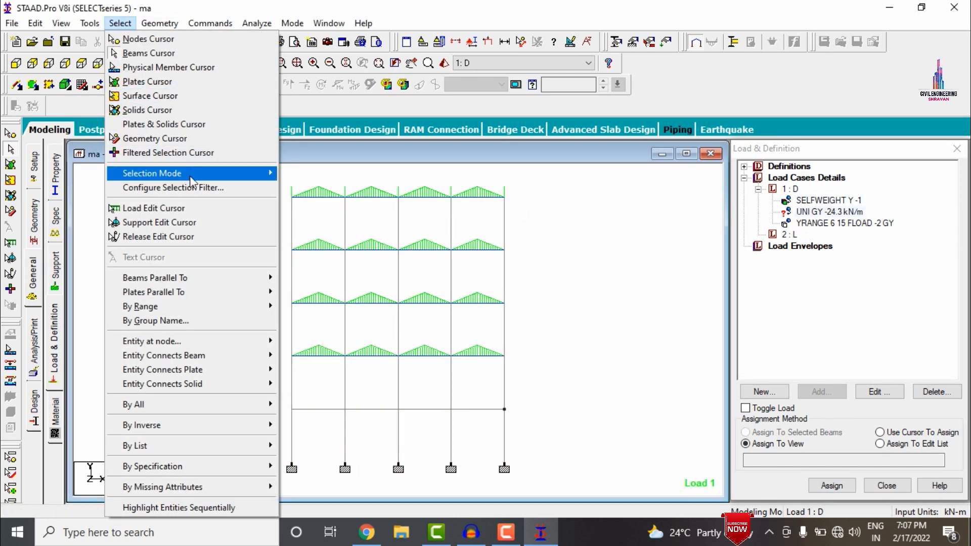
mouse_move(188, 282)
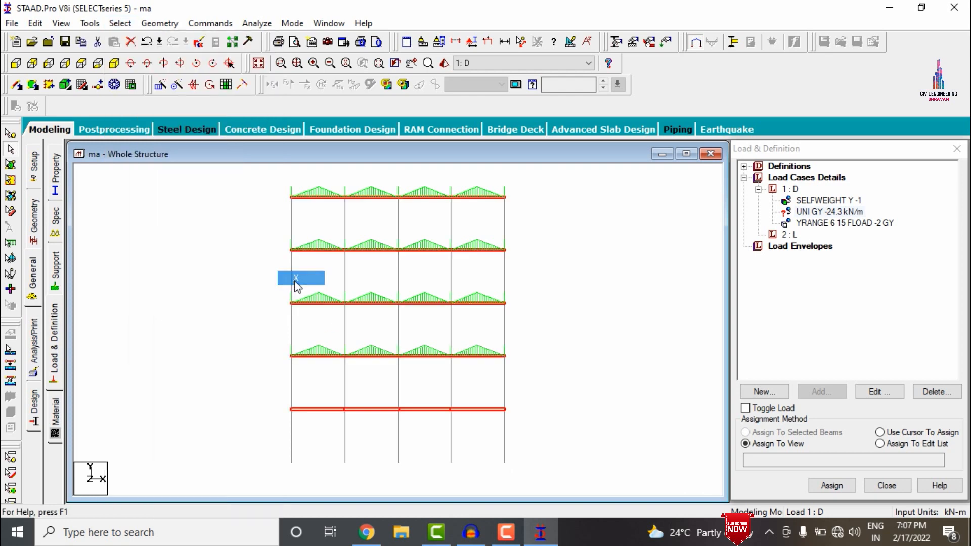
click(303, 278)
click(121, 24)
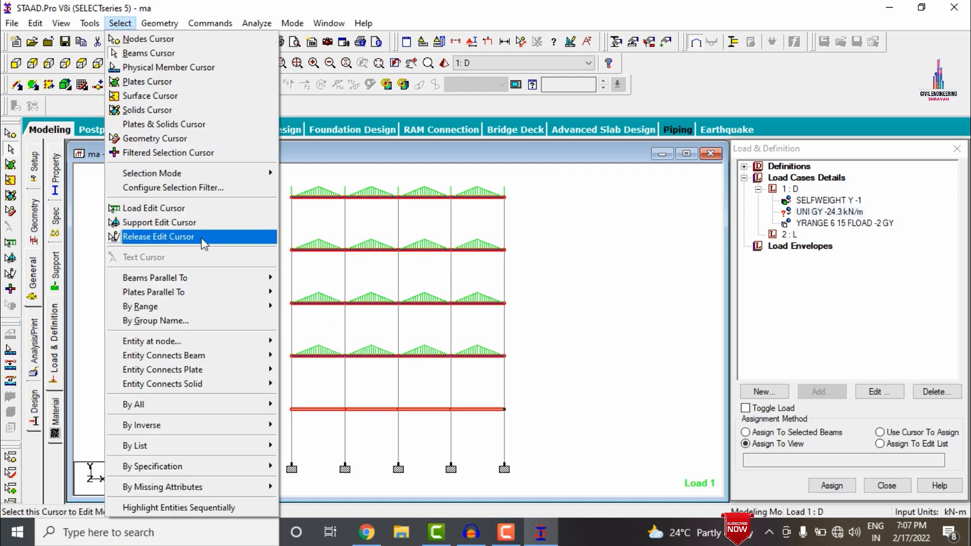
mouse_move(202, 280)
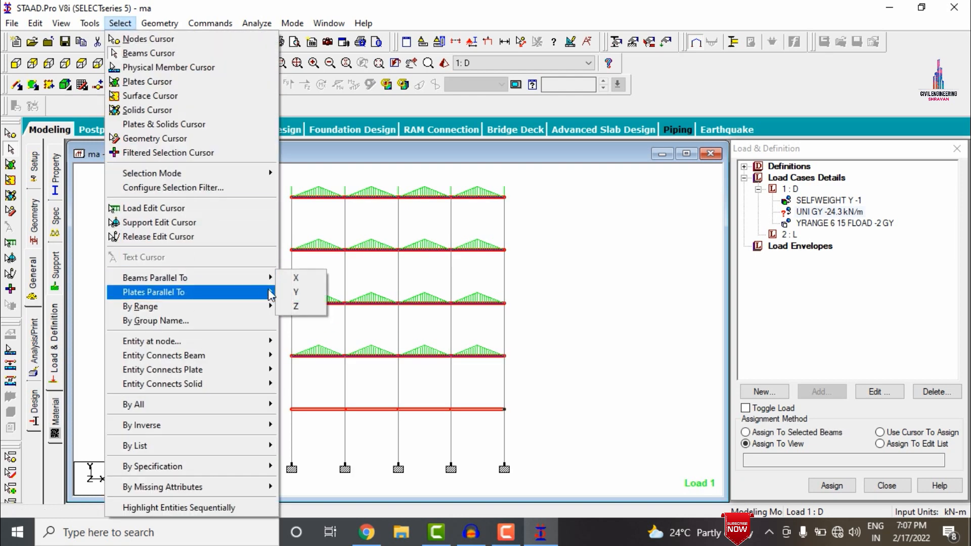
click(296, 309)
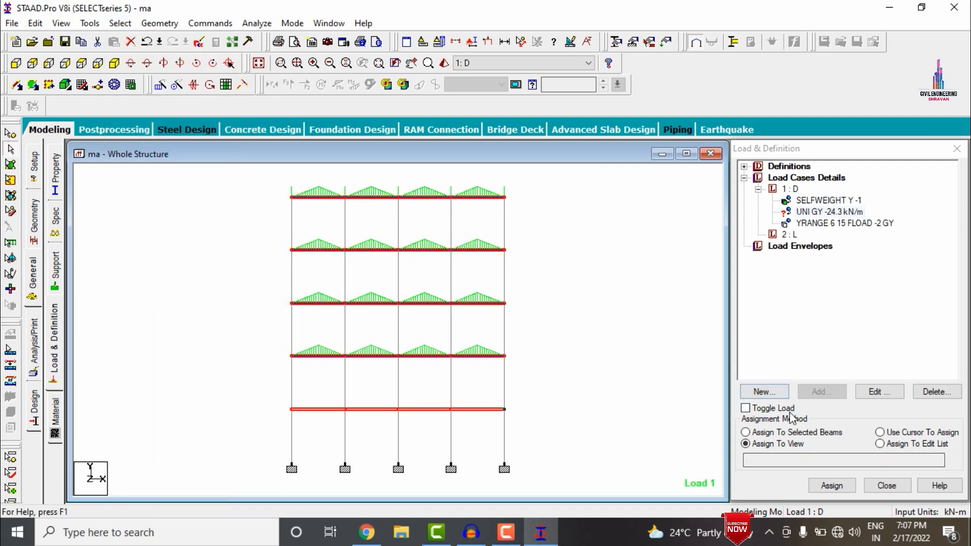
click(815, 433)
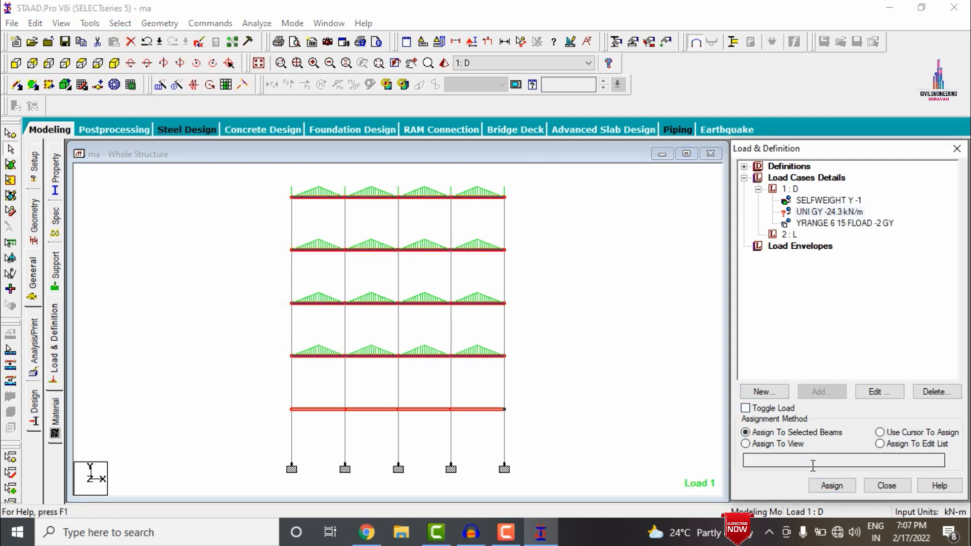
click(833, 484)
click(868, 358)
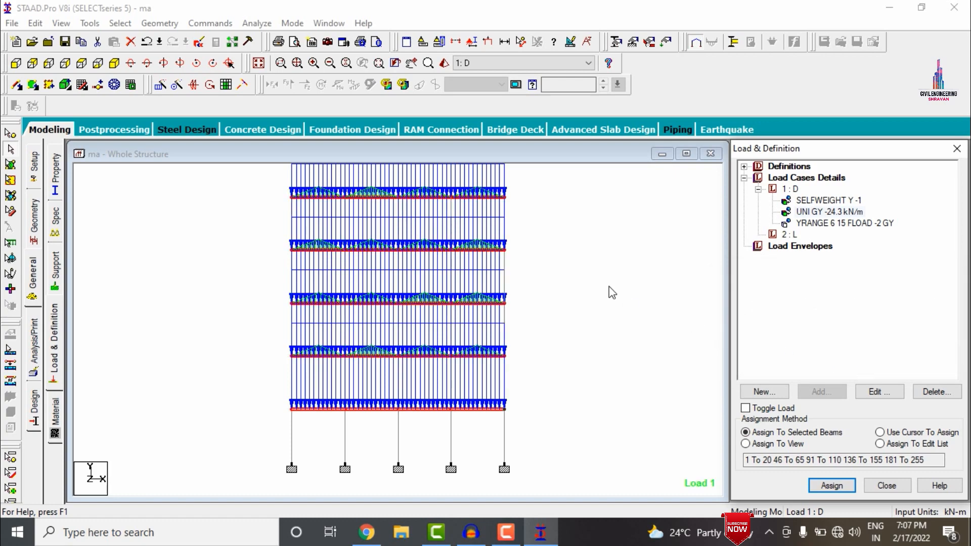
Add a floor load of -3 kN/m2 in Global Y over the Y range 6 to 15 m to load case L
click(115, 82)
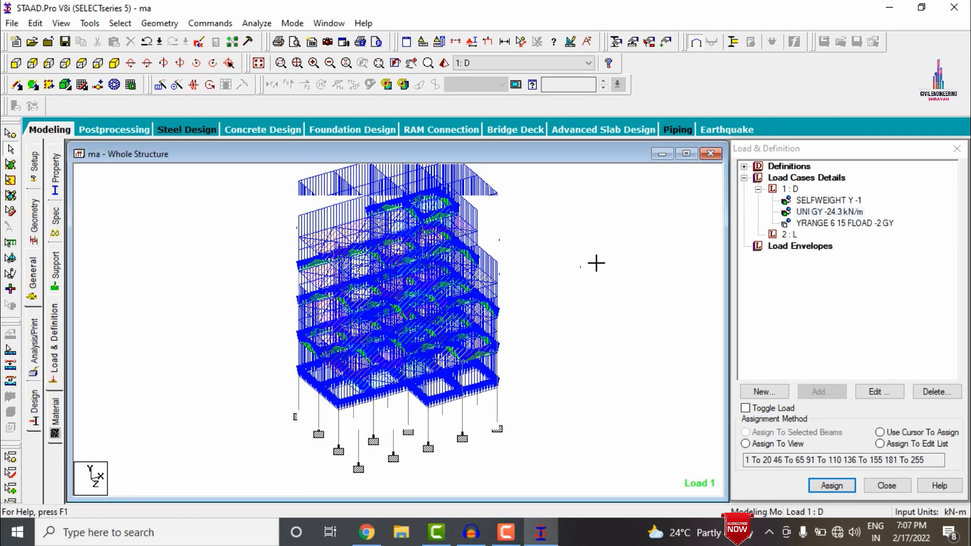
click(789, 235)
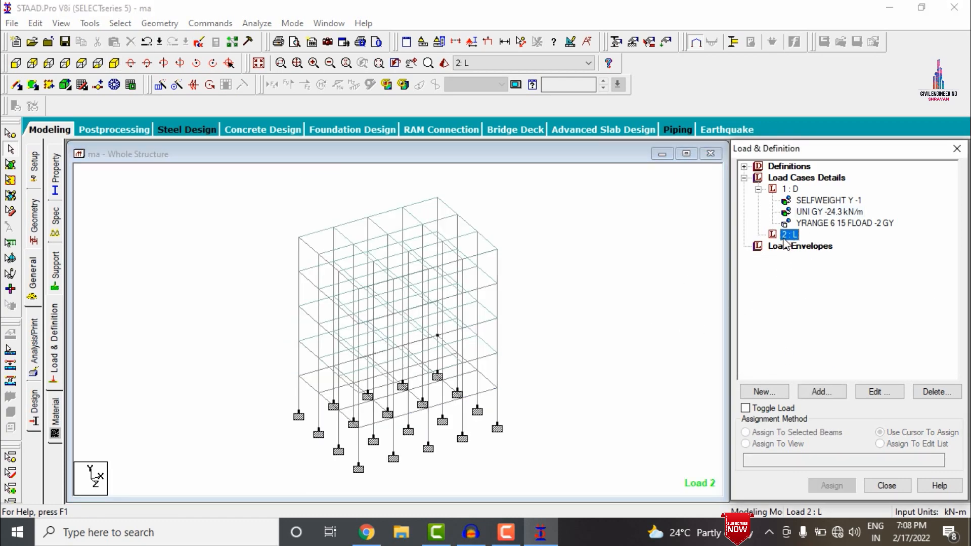
click(820, 390)
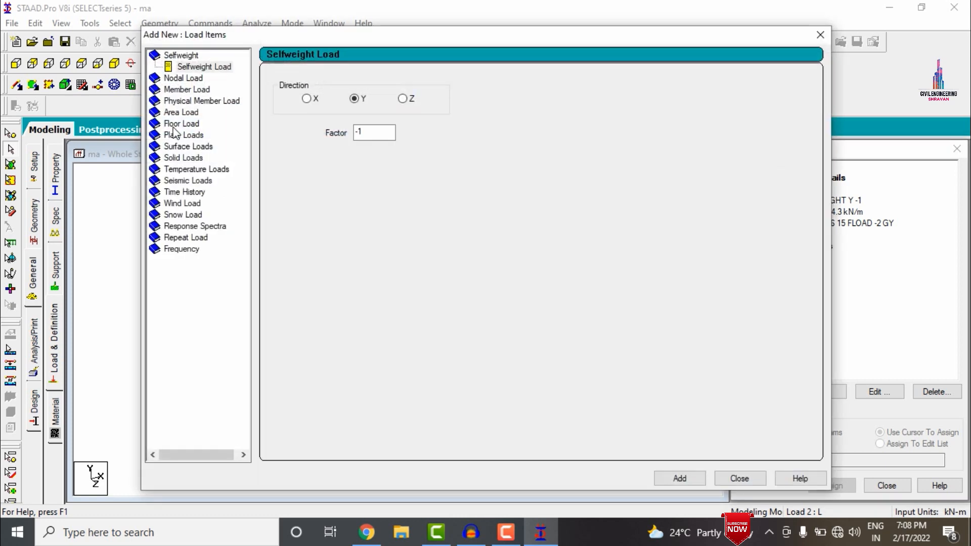
click(177, 124)
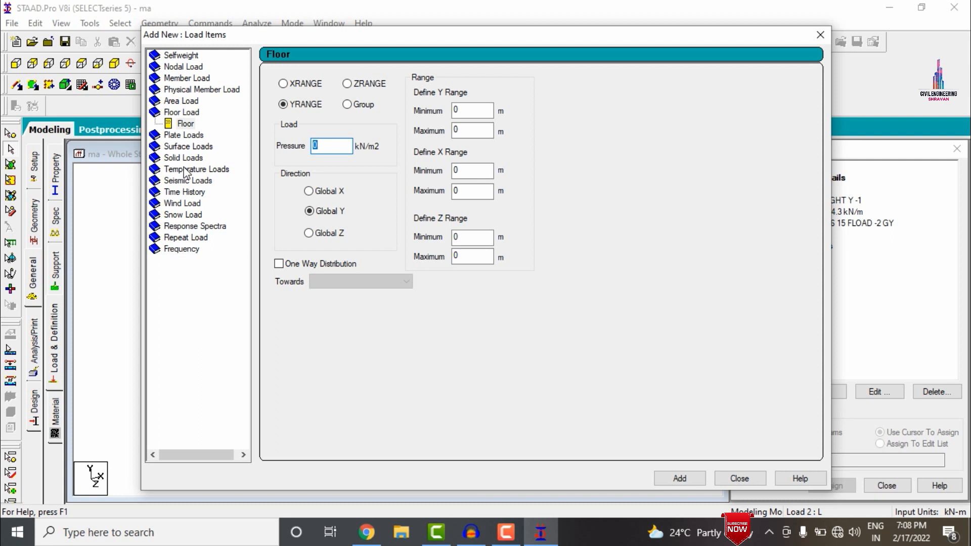
key(Tab)
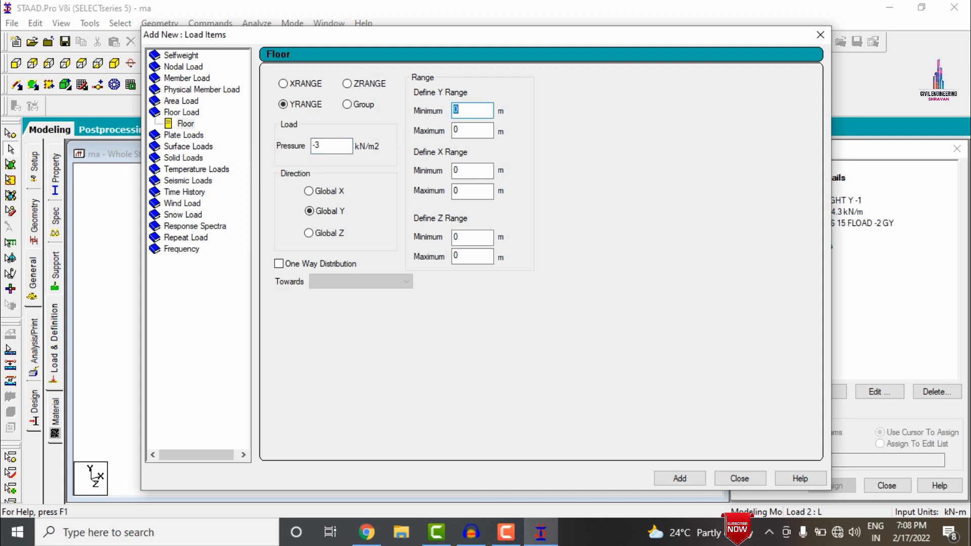
text(15)
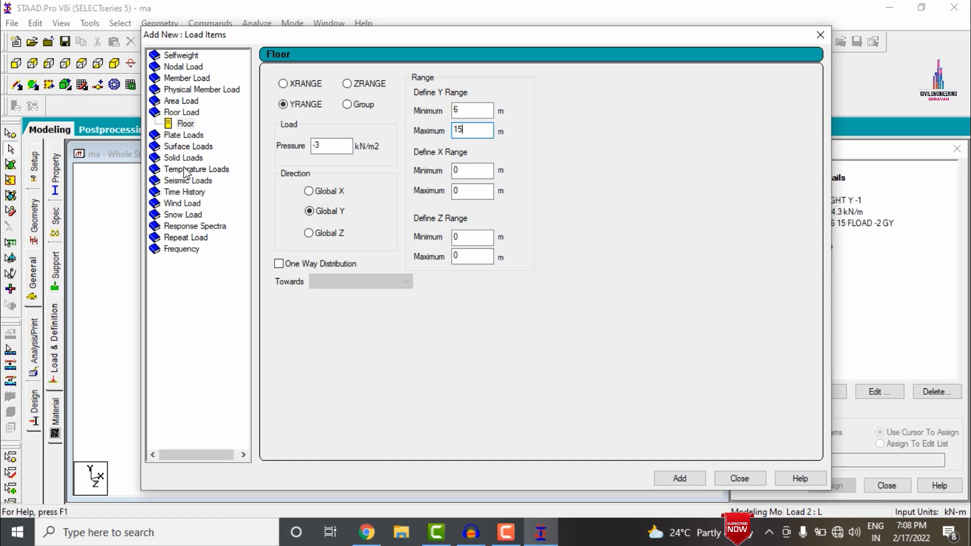
click(679, 479)
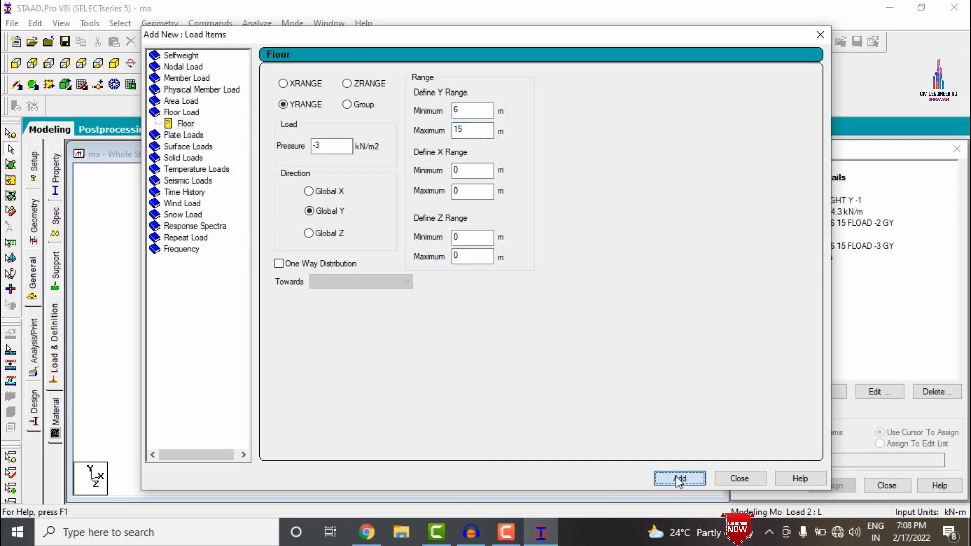
click(739, 479)
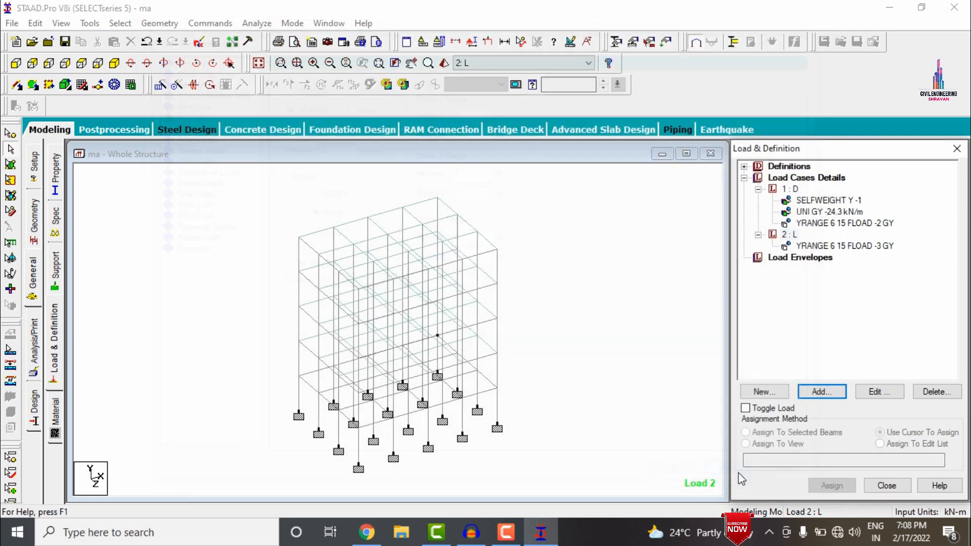
Generate automatic load combinations using the Indian Code for general structures and add them to the load cases
click(786, 178)
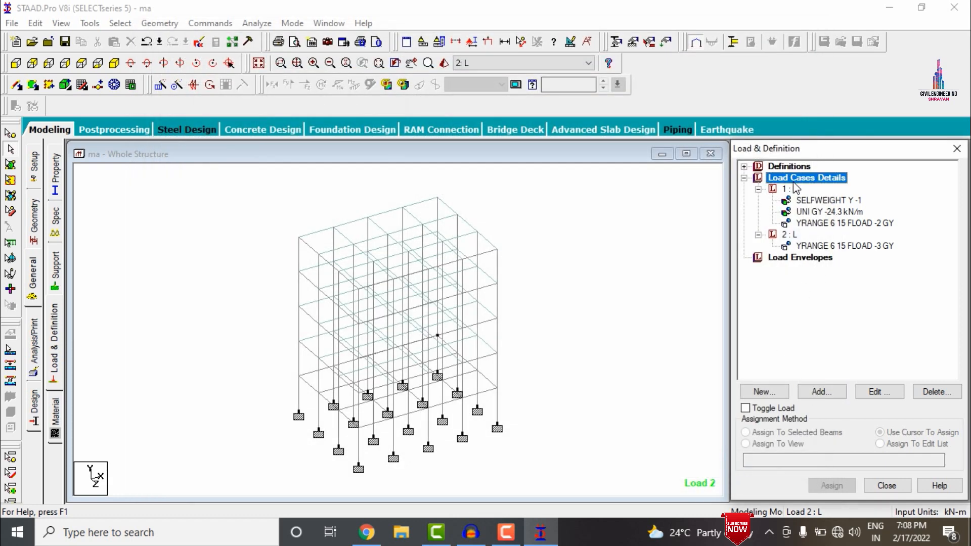
click(821, 392)
click(265, 153)
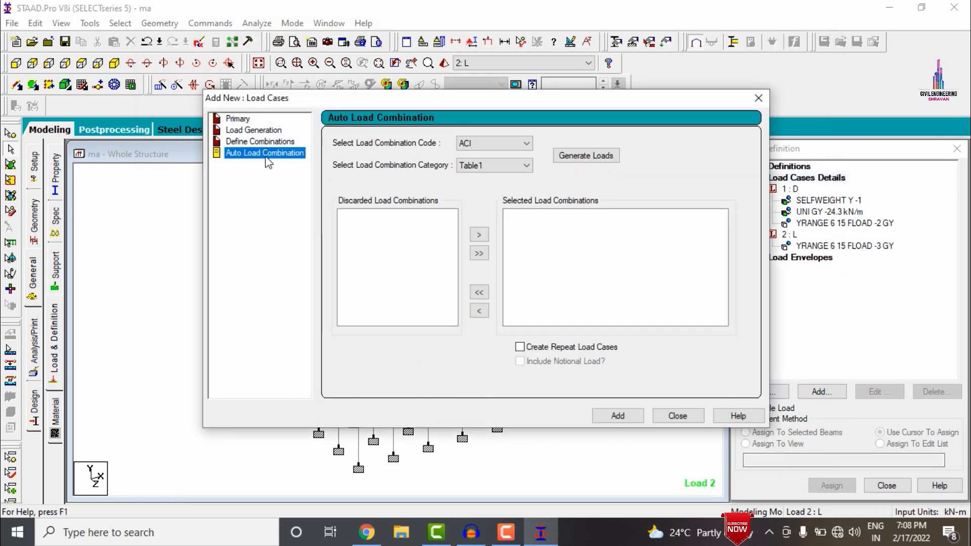
click(495, 144)
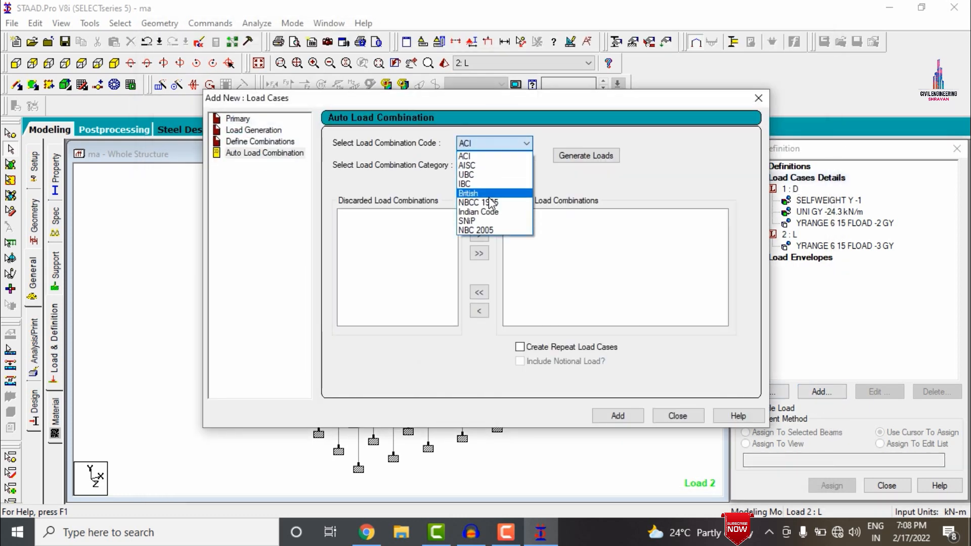
click(483, 213)
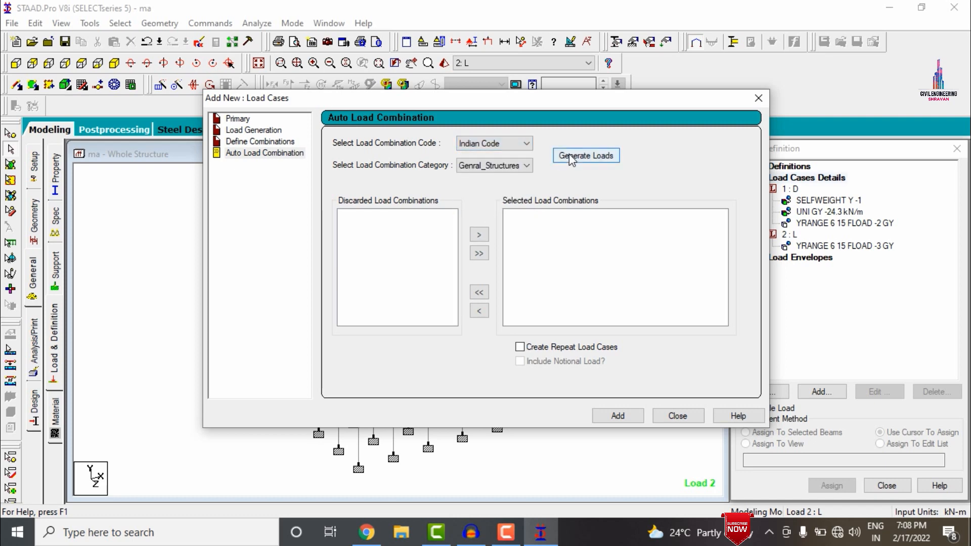
click(577, 155)
click(617, 416)
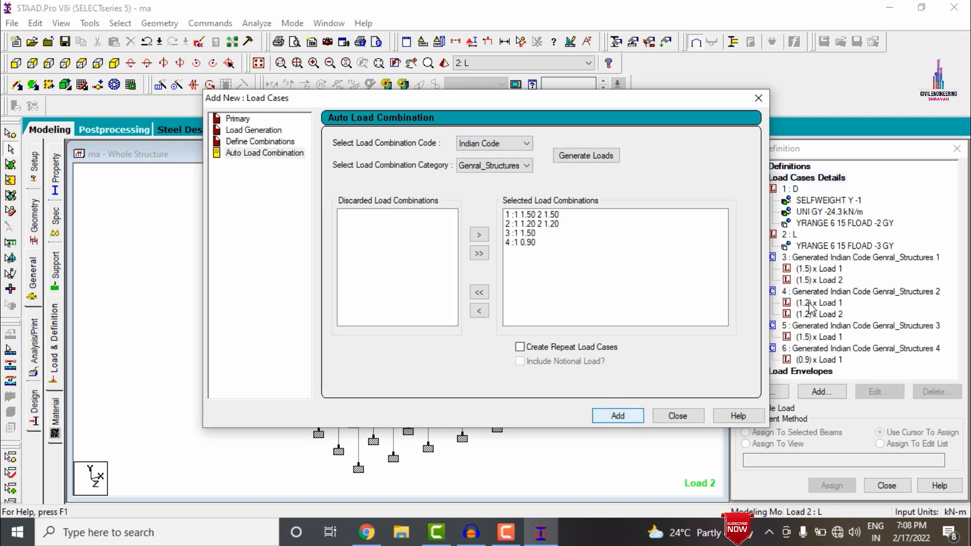
click(677, 416)
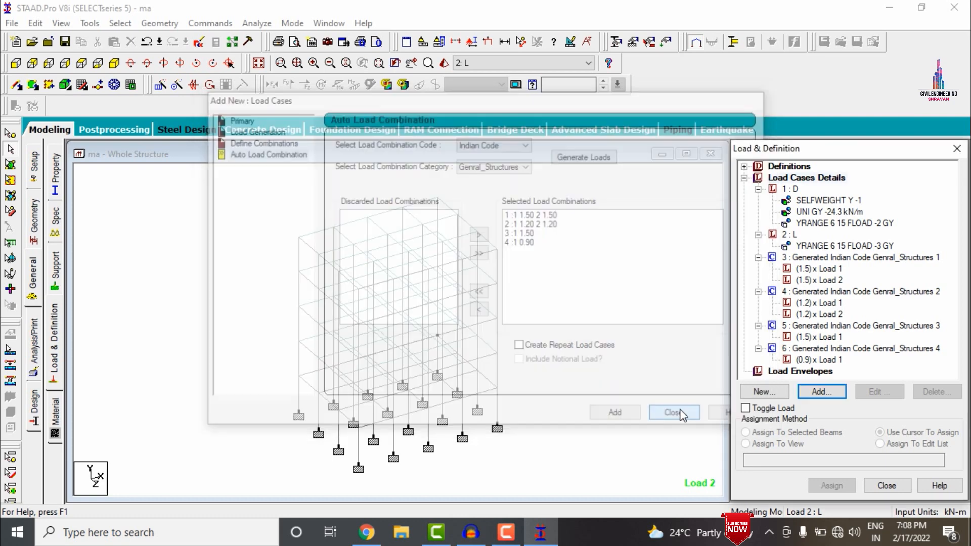
Add a Perform Analysis command with the No Print option, save the structure and run the analysis
click(34, 360)
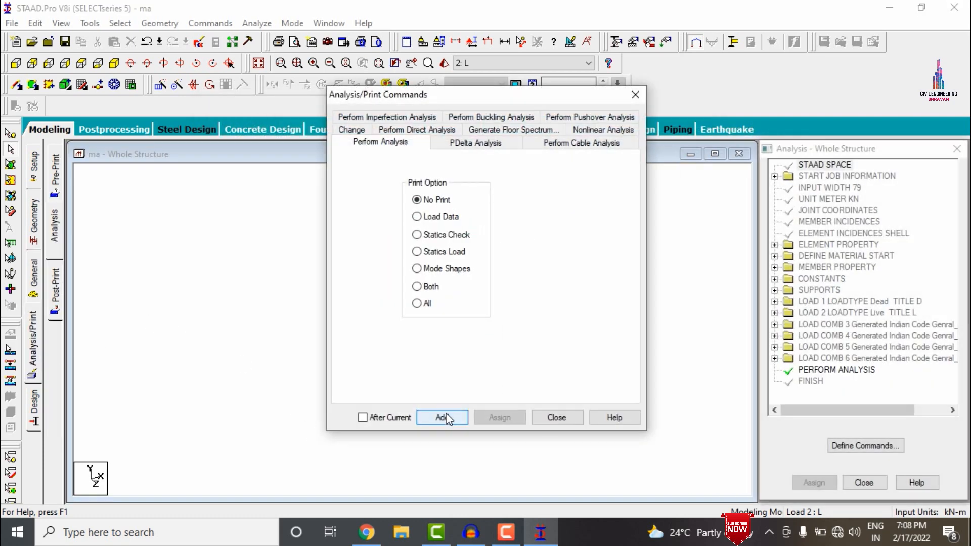
click(557, 418)
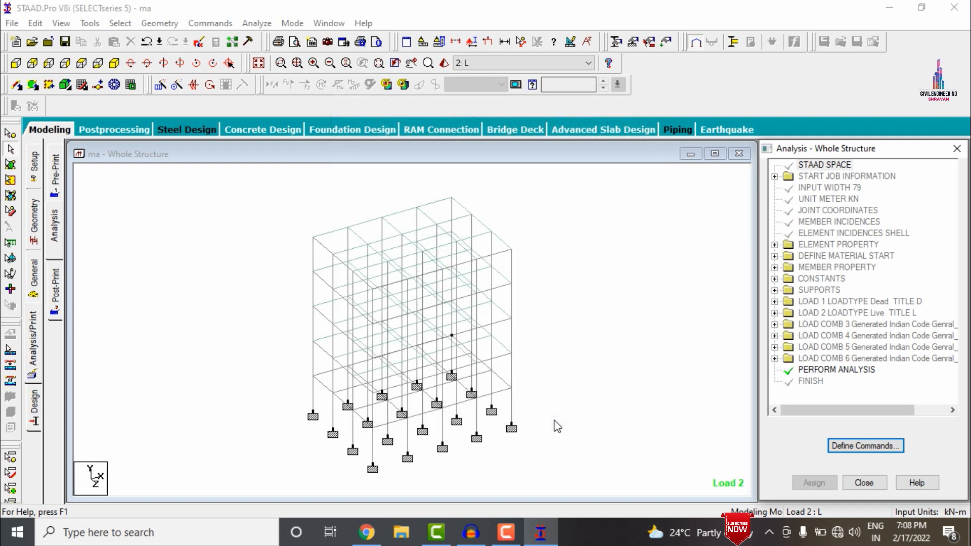
click(259, 24)
click(268, 37)
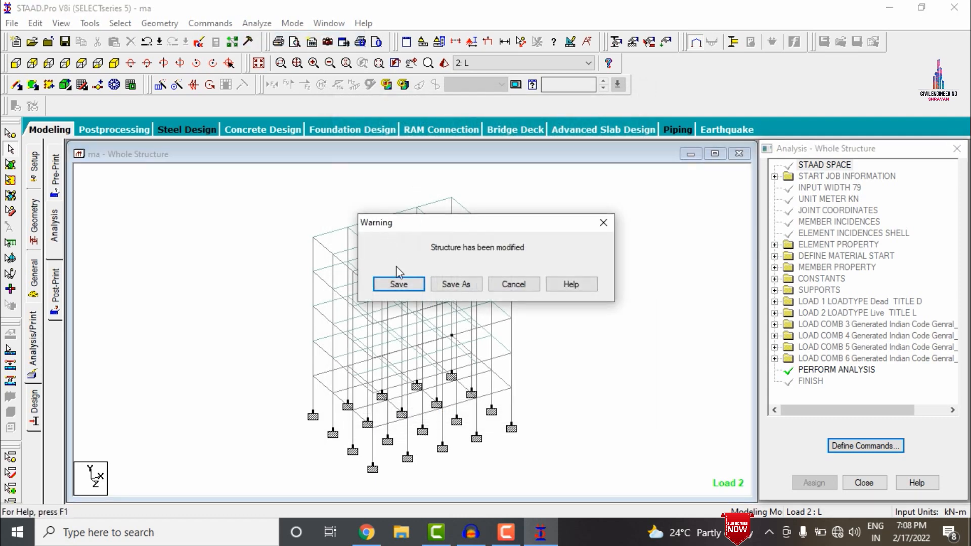
click(401, 286)
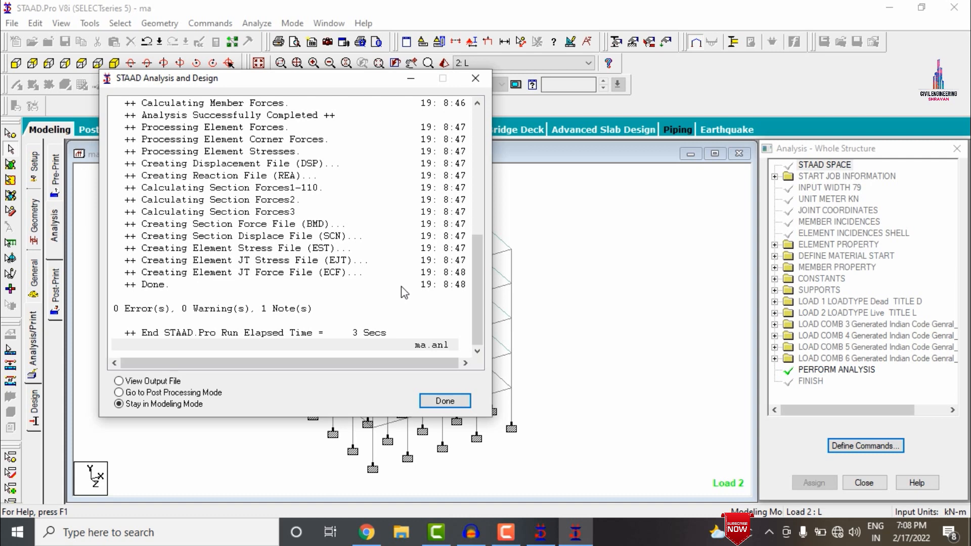
Go to post-processing mode from the finished analysis and apply the results setup with all load cases selected
click(173, 394)
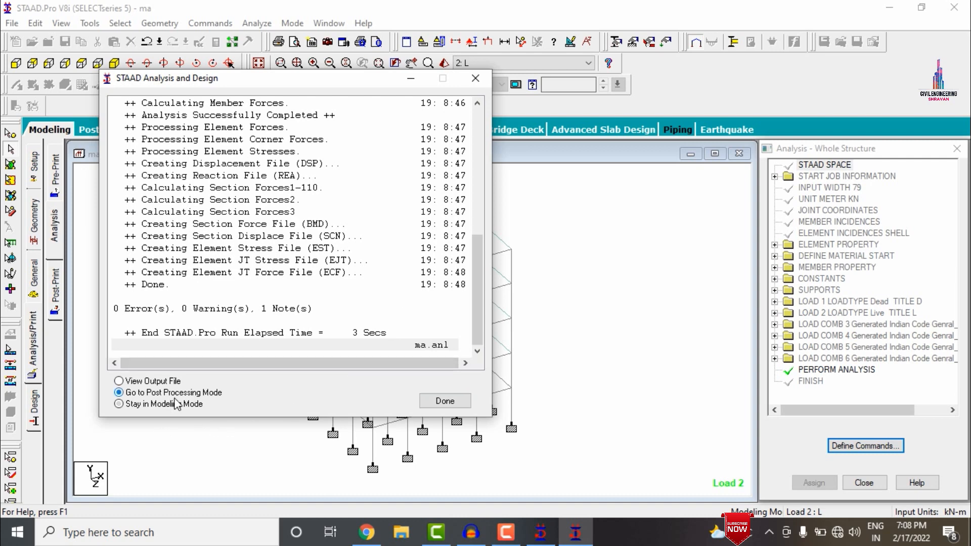
click(445, 401)
click(566, 376)
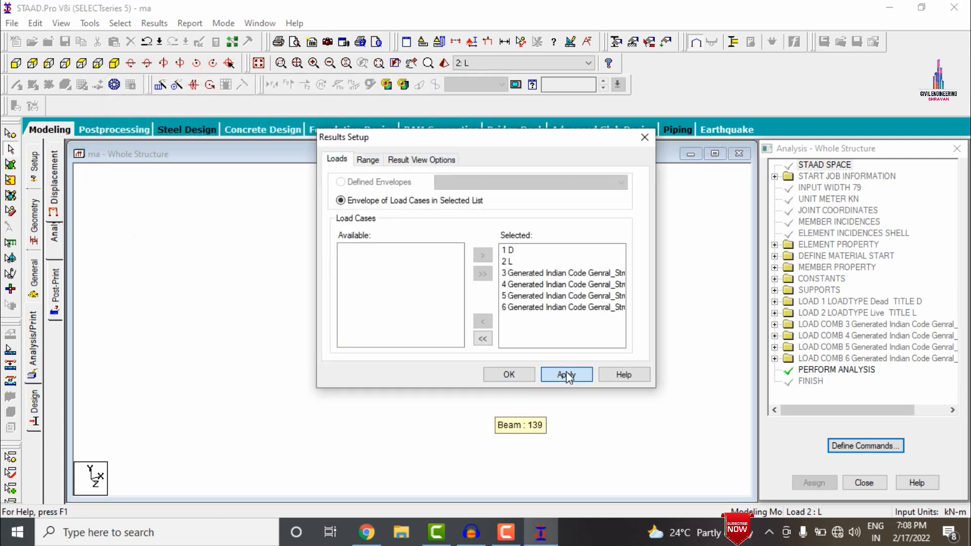
click(508, 374)
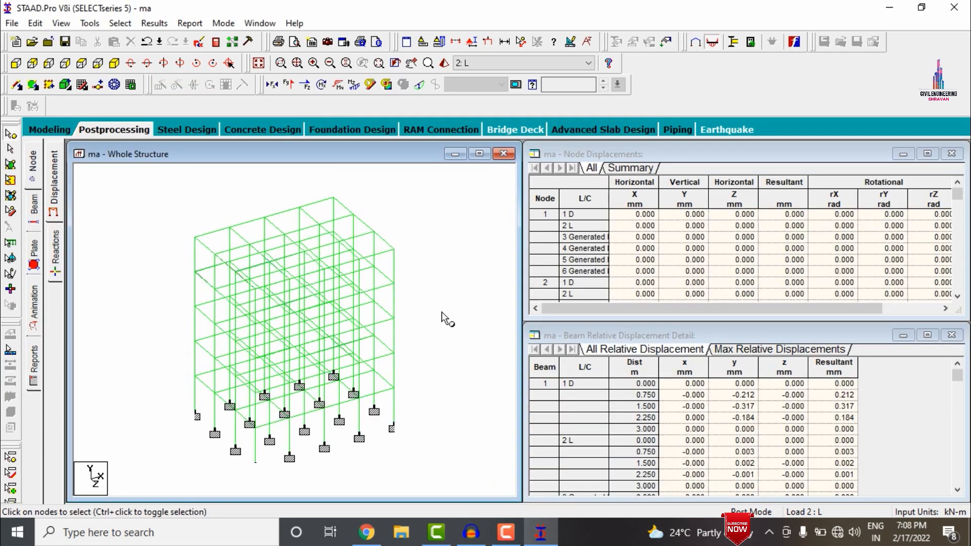
Display the displacement, Shear Y and Bending Z diagrams of the whole structure for load combination 3
click(487, 63)
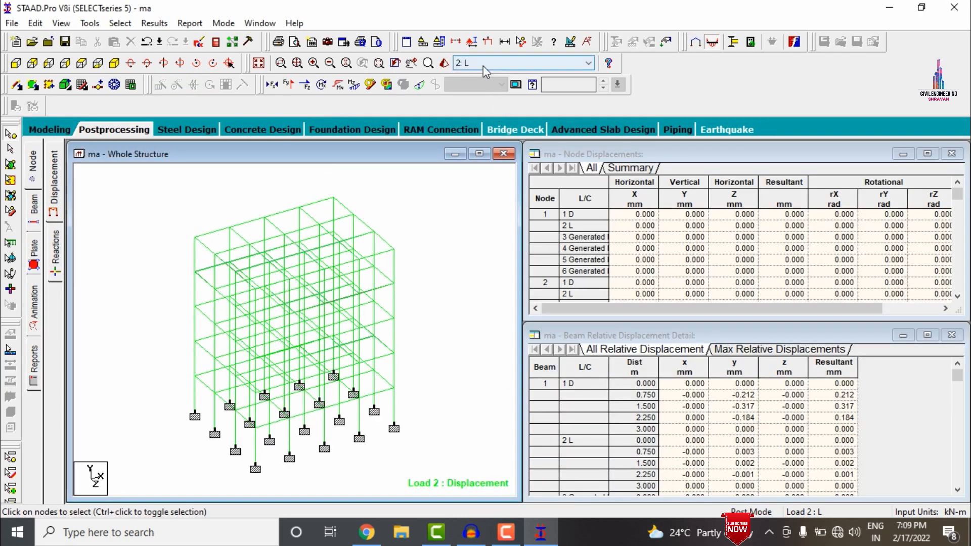
click(479, 96)
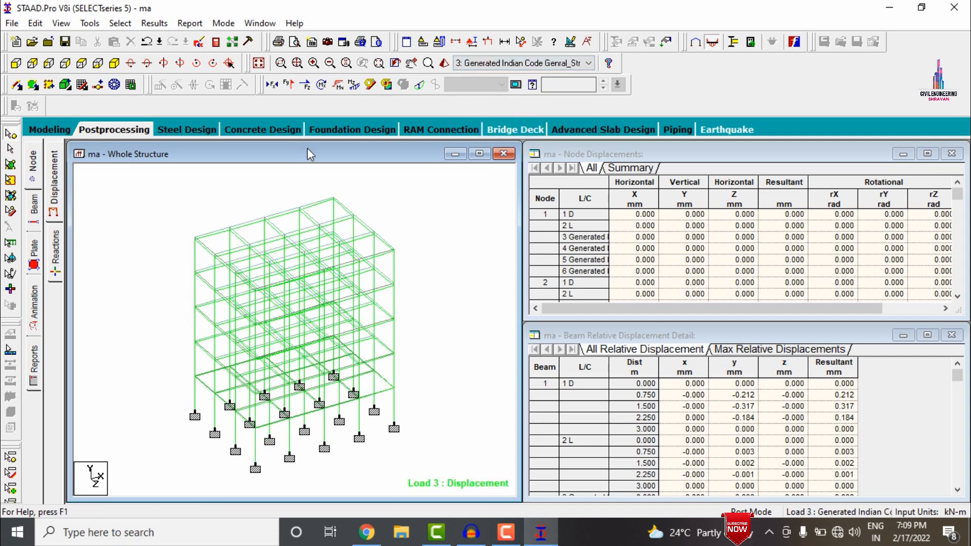
click(289, 85)
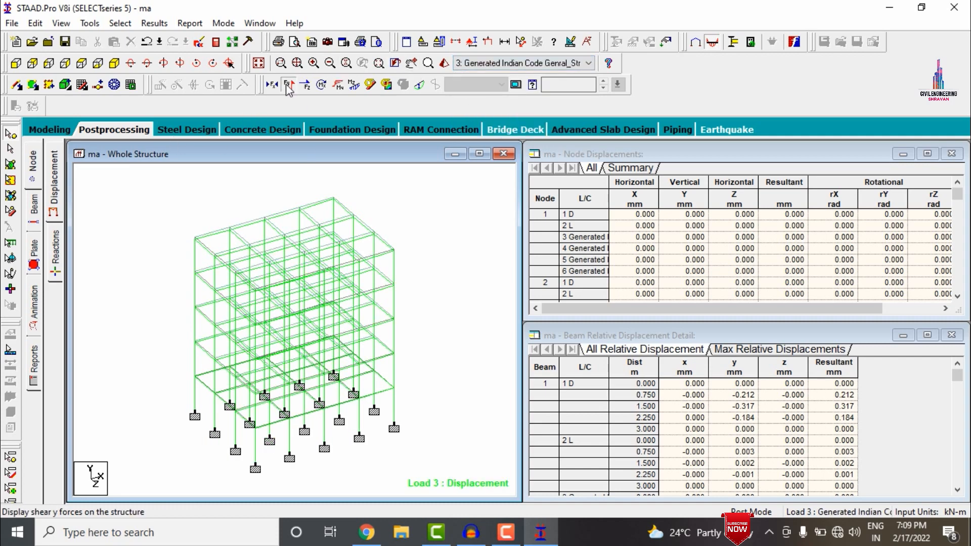
click(419, 85)
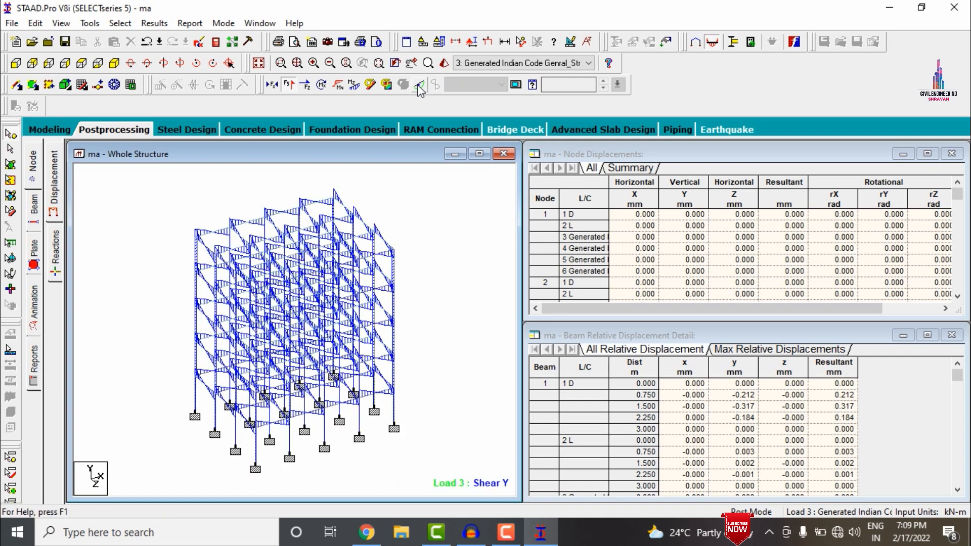
click(289, 85)
click(356, 88)
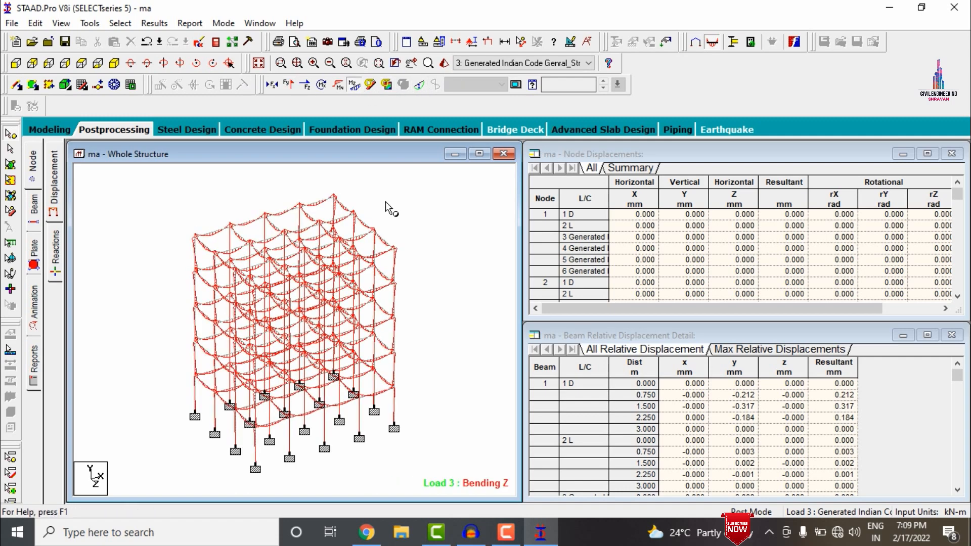
Display the Max Absolute plate stress contour with normal fill for load combination 3
click(37, 263)
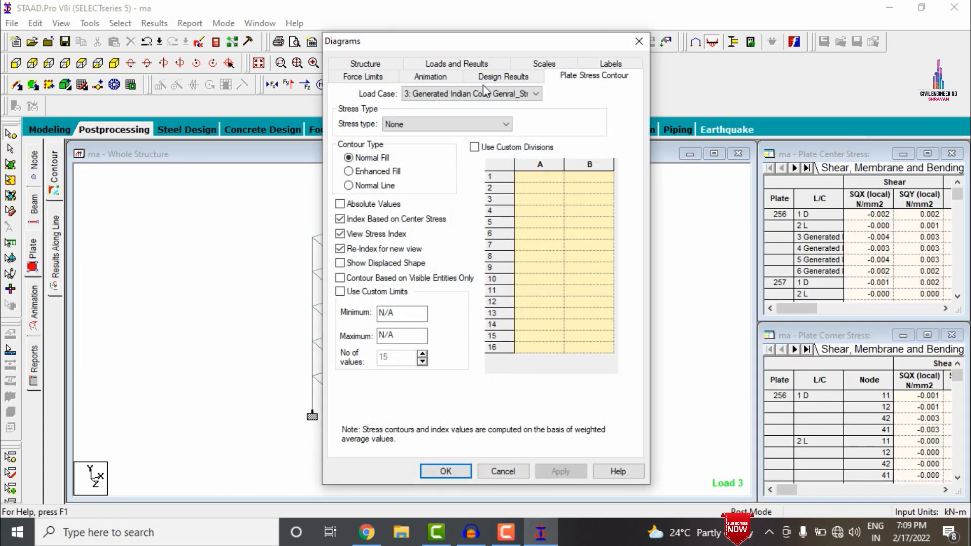
click(434, 124)
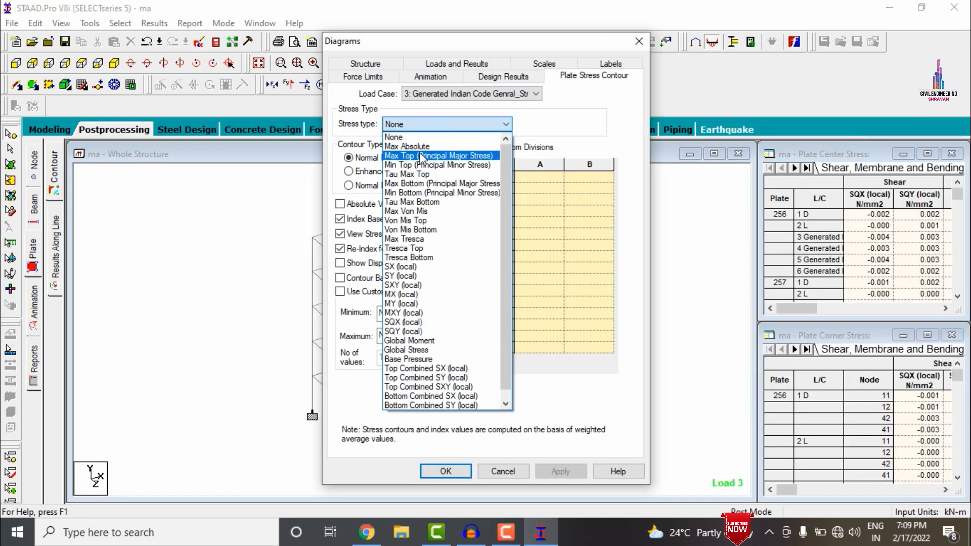
click(428, 146)
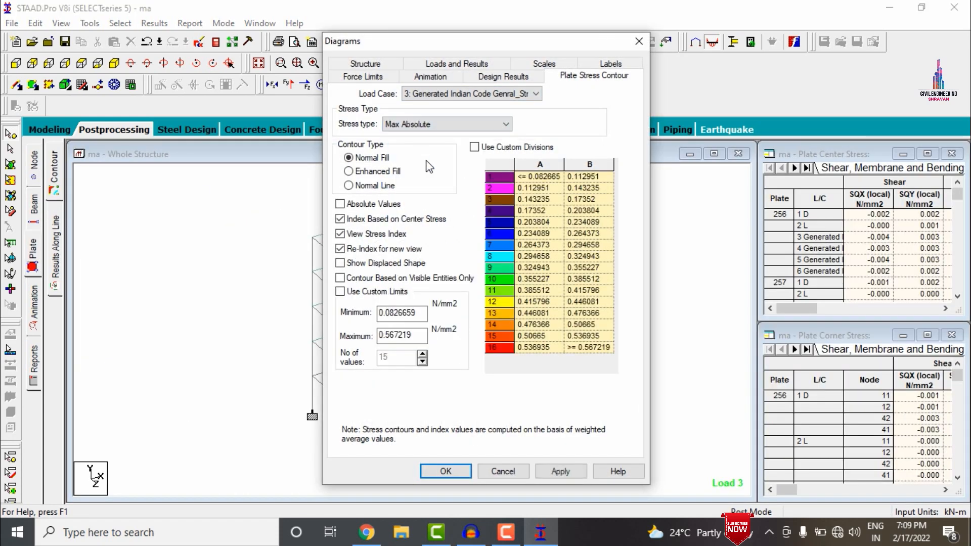
click(560, 471)
click(445, 472)
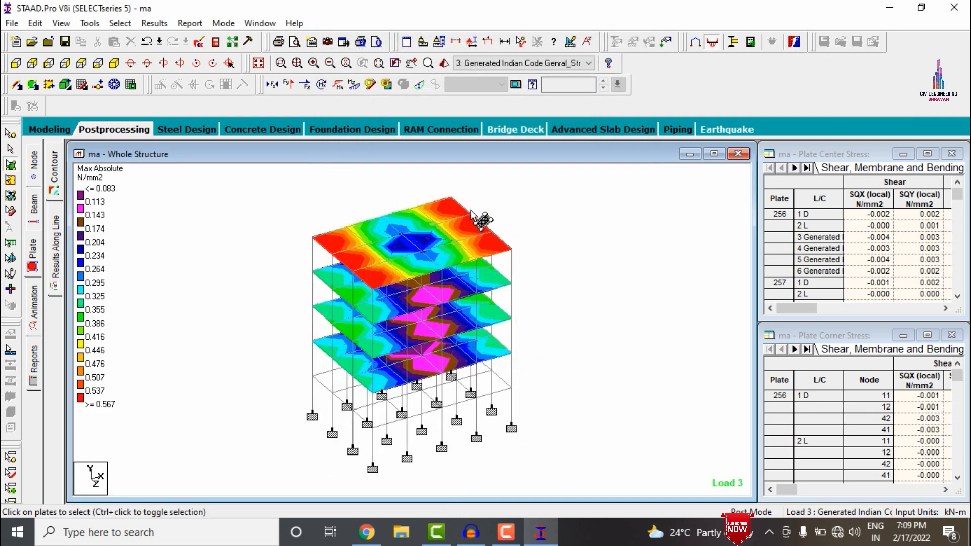
Return to modeling mode and set the concrete design code to IS456
click(47, 132)
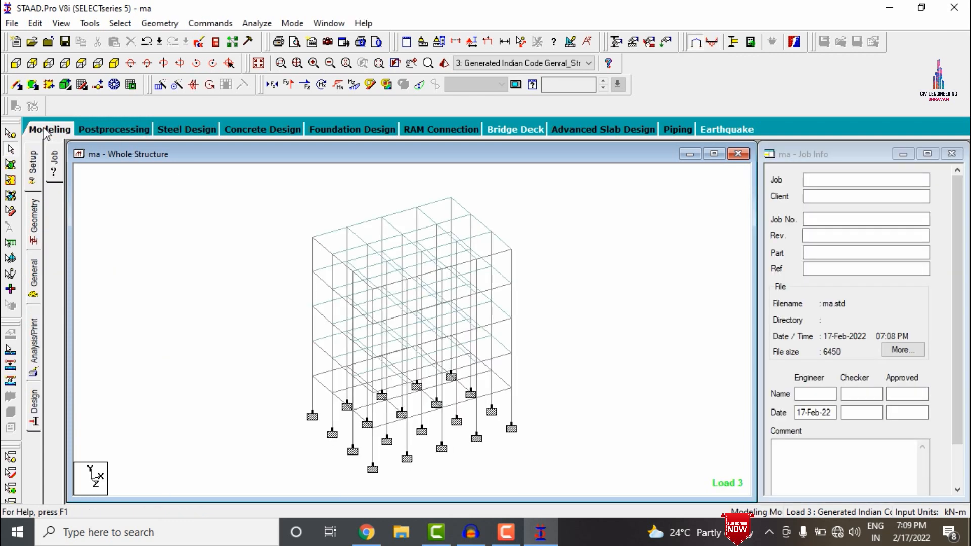
click(35, 412)
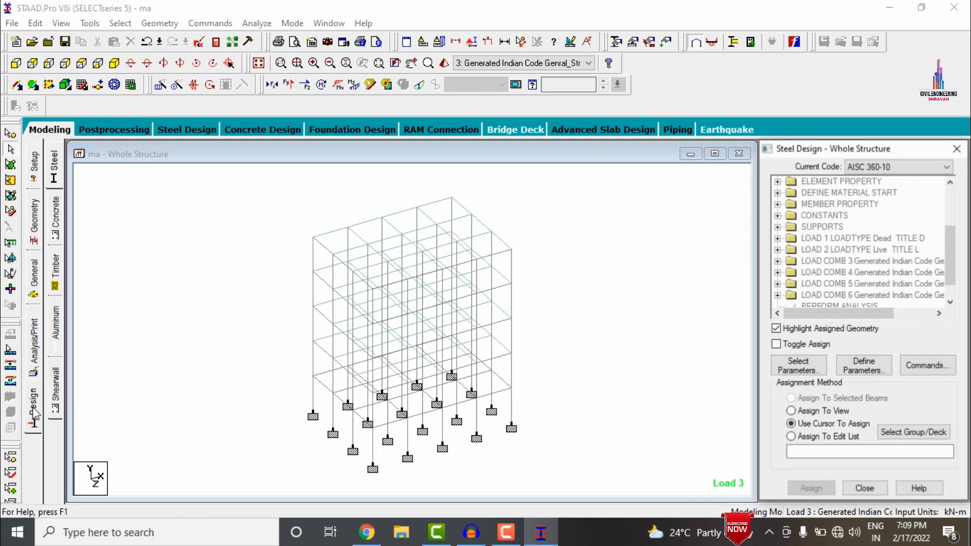
click(57, 226)
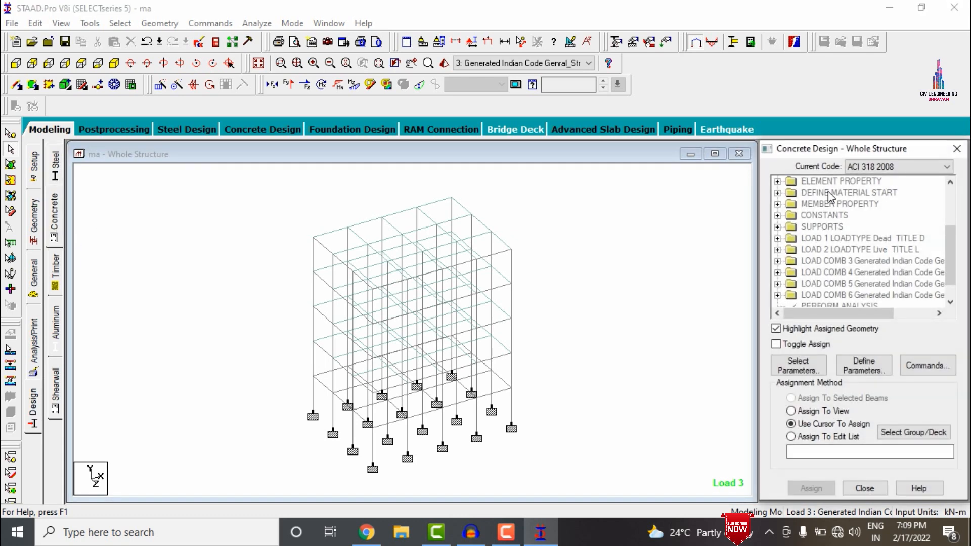
click(865, 168)
key(i)
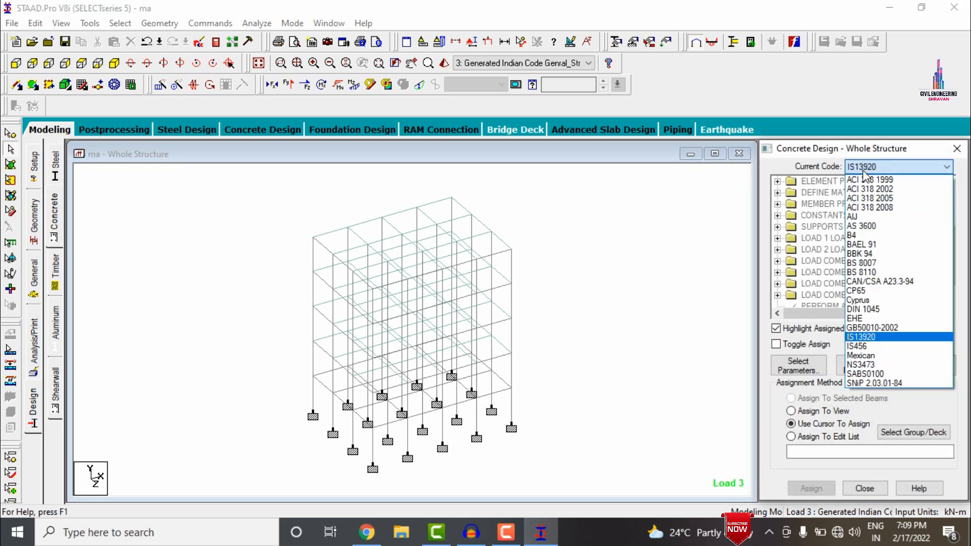
key(i)
key(Return)
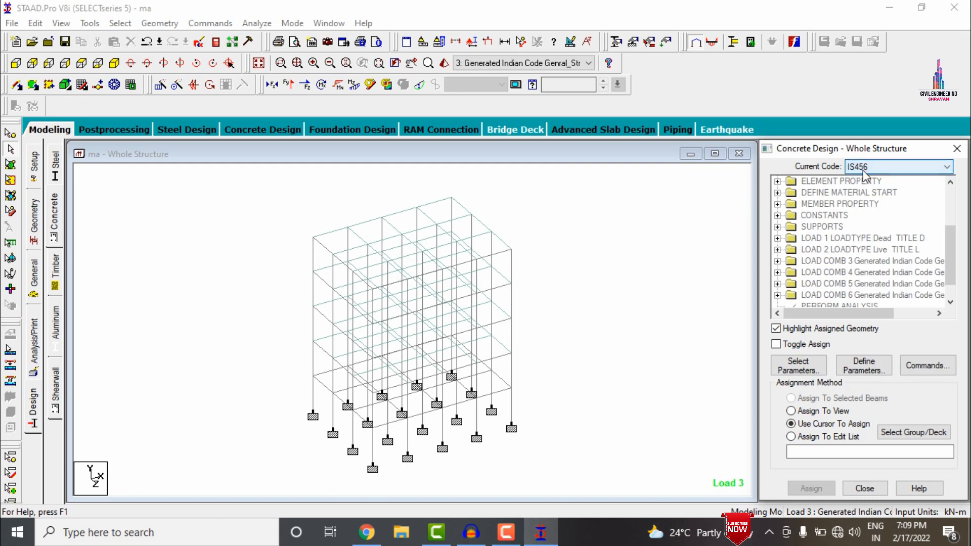
Limit the selected concrete design parameters to Fc, Fymain, Fysec, Maxmain and Maxsec
click(788, 374)
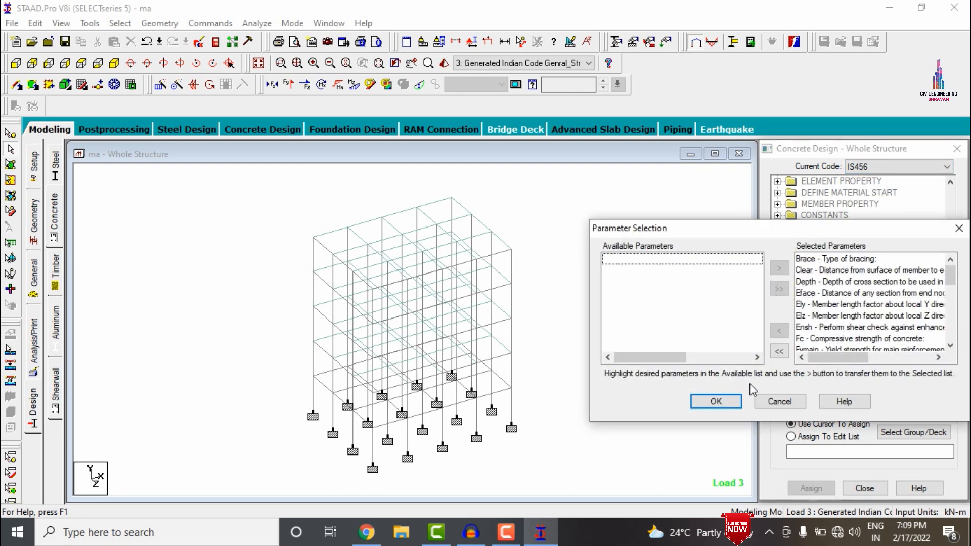
click(779, 352)
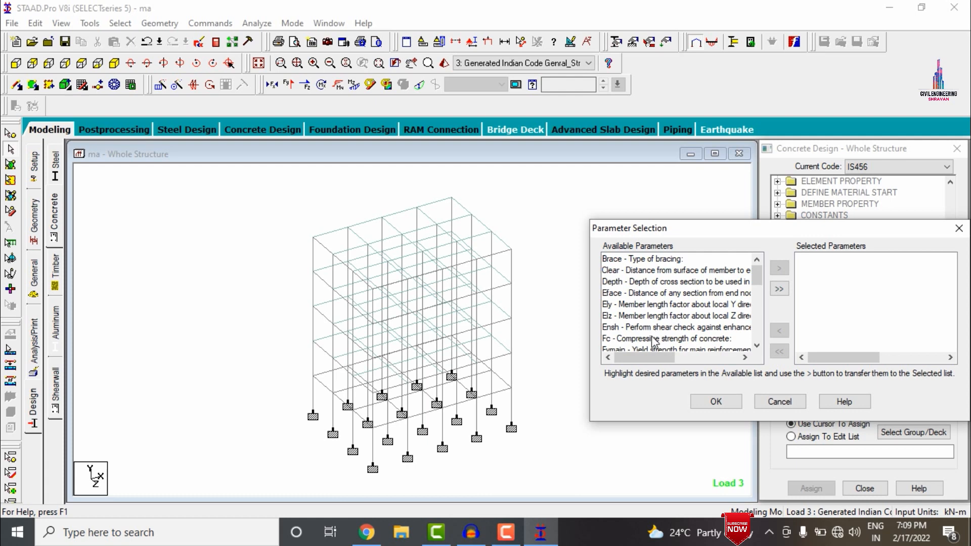
double_click(653, 339)
double_click(654, 339)
double_click(653, 339)
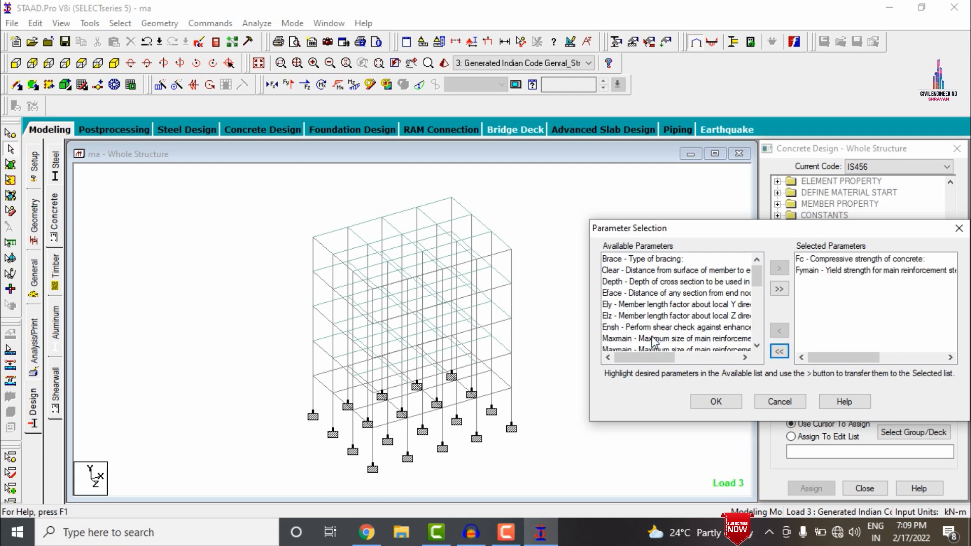
double_click(654, 339)
double_click(653, 339)
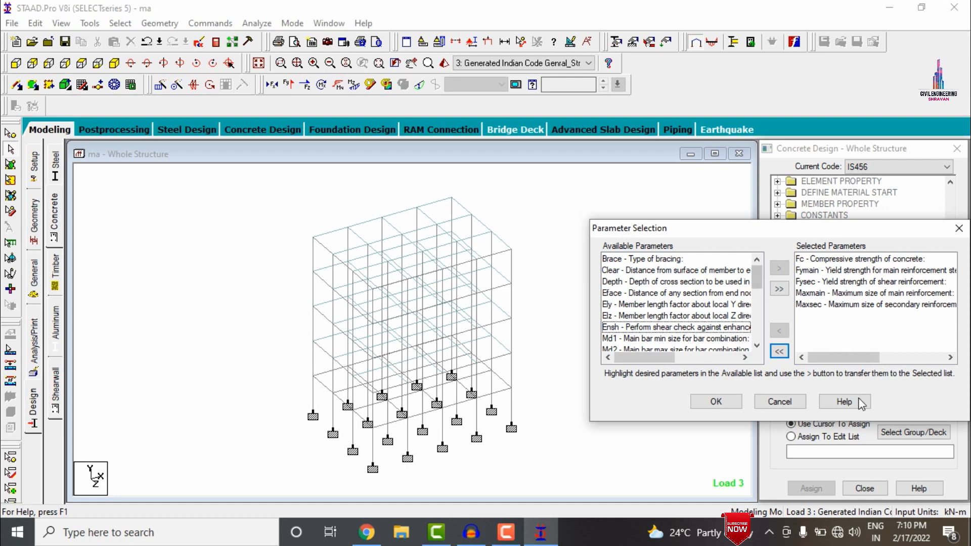
click(716, 403)
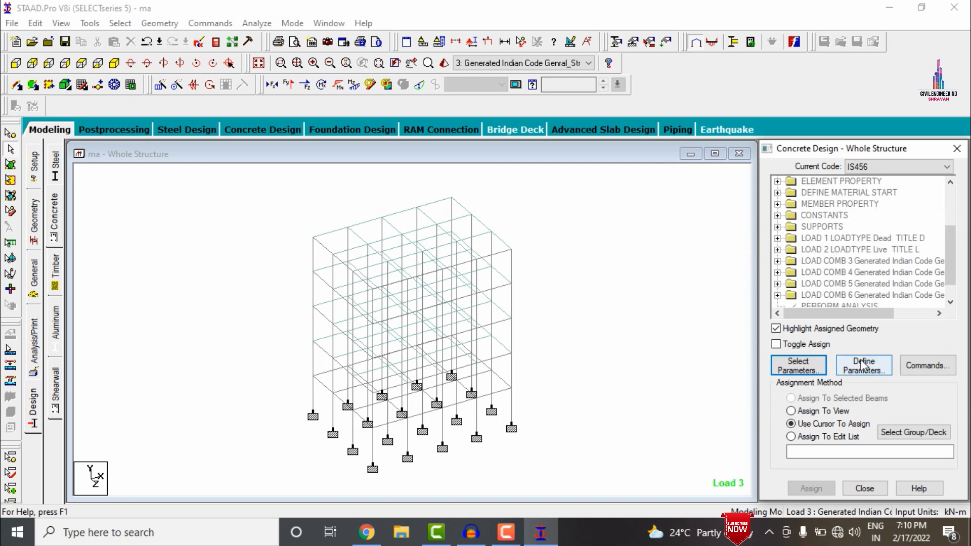
Define the concrete compressive strength FC as 25000 kN/m2 and the main reinforcement yield strength FYMAIN as 415000 kN/m2
click(863, 365)
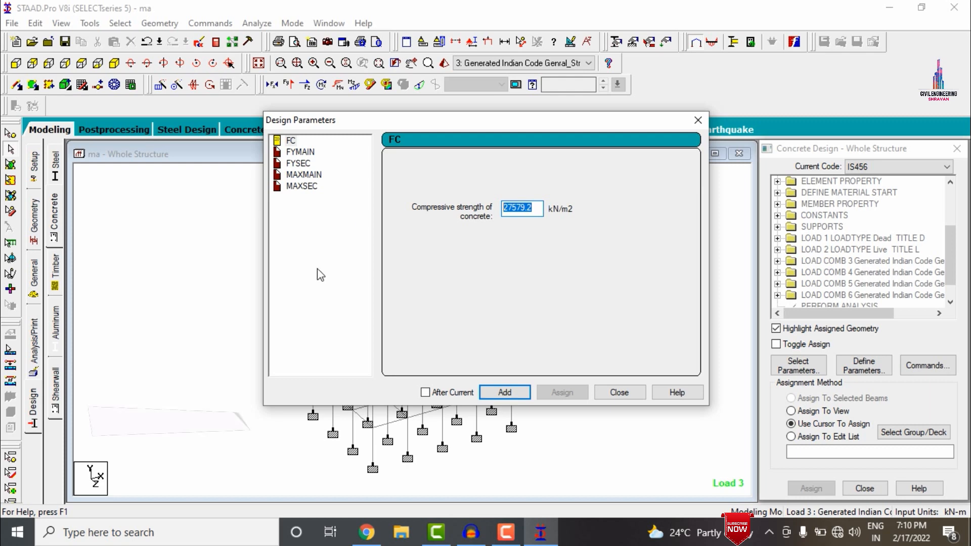
text(2)
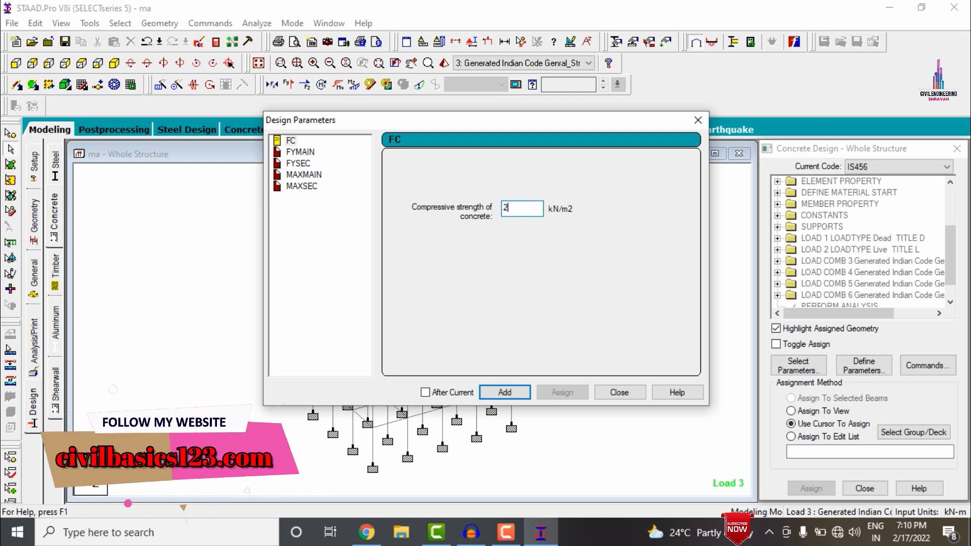
text(5000)
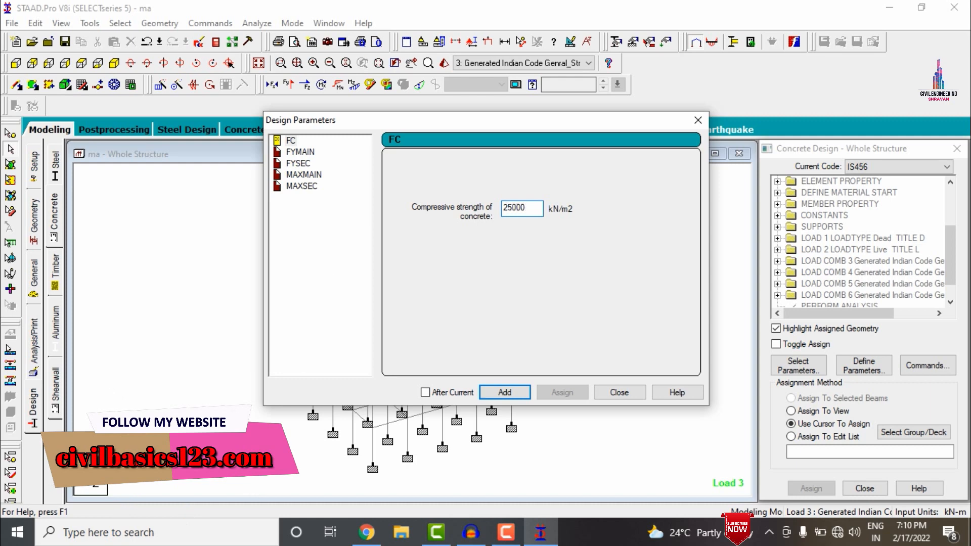
click(521, 395)
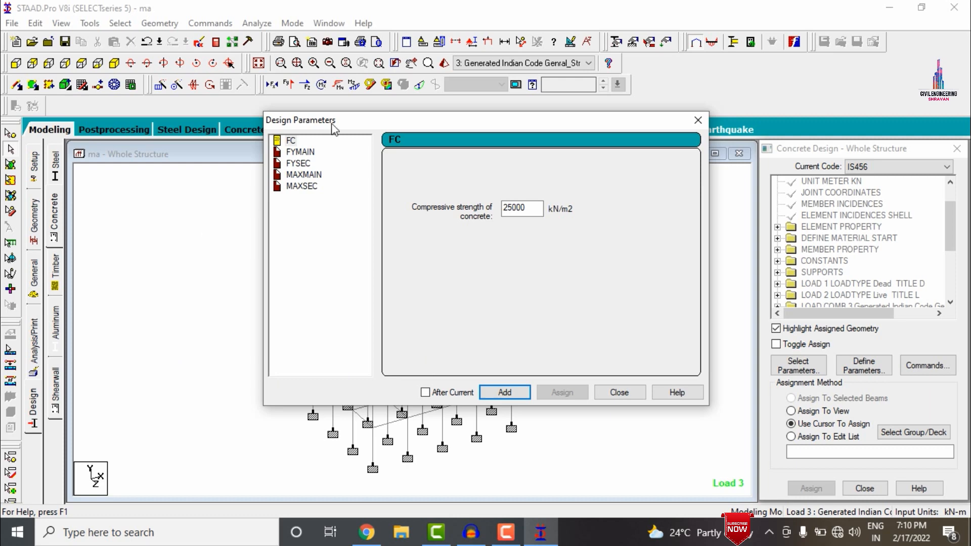
click(310, 153)
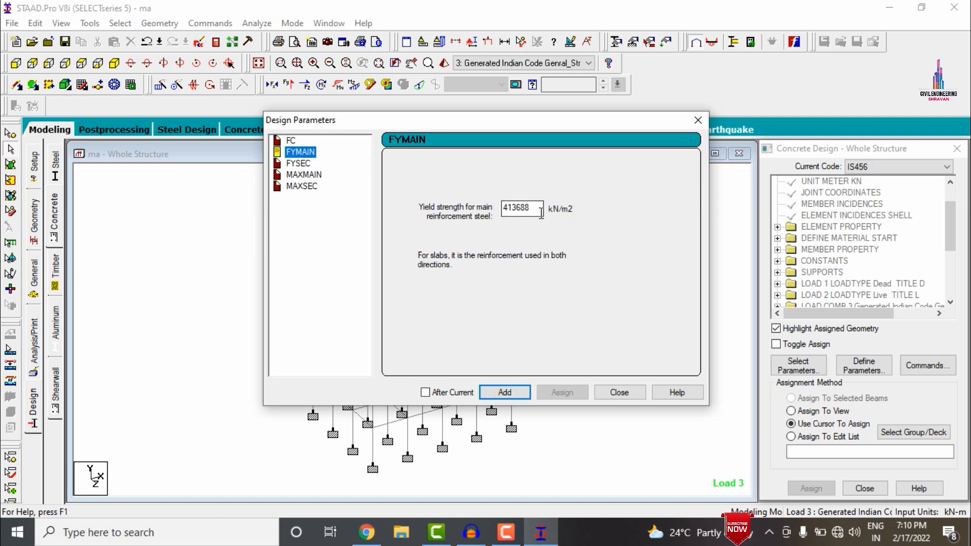
key(Tab)
text(4)
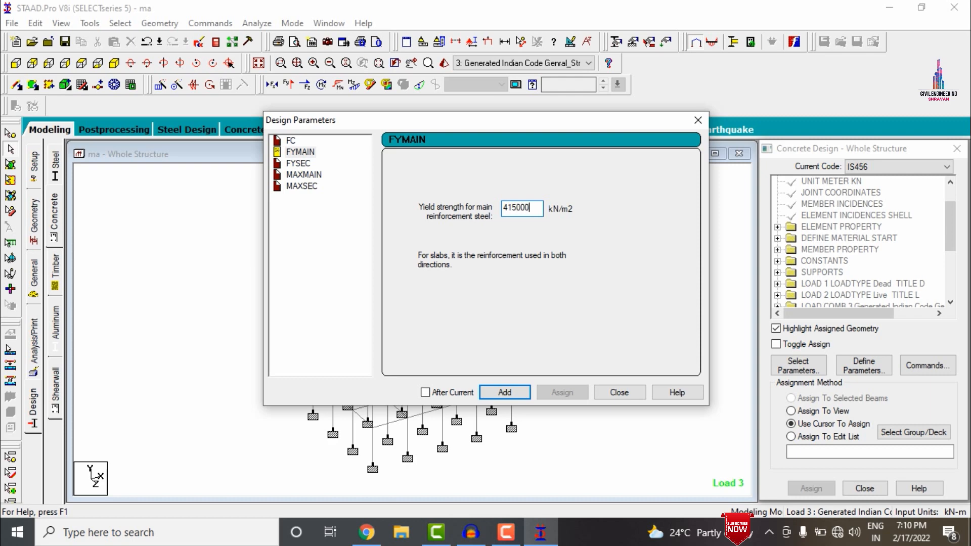
click(493, 392)
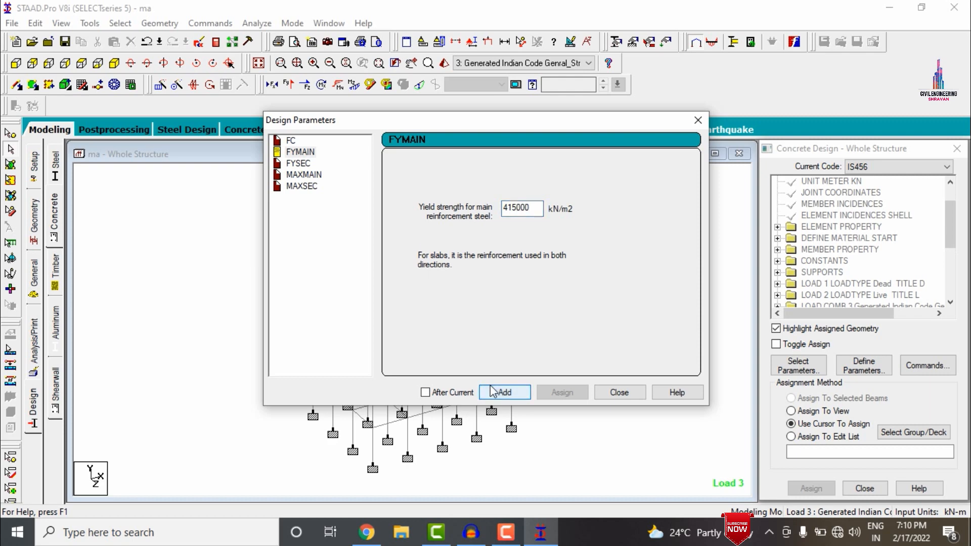
Define the shear reinforcement yield strength FYSEC as 415000 kN/m2
click(299, 164)
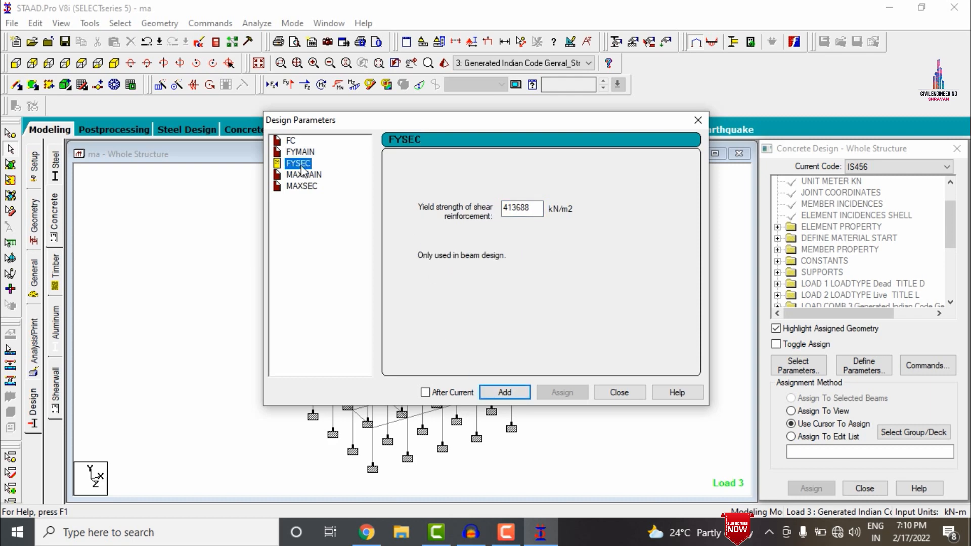
click(521, 208)
double_click(521, 208)
text(4)
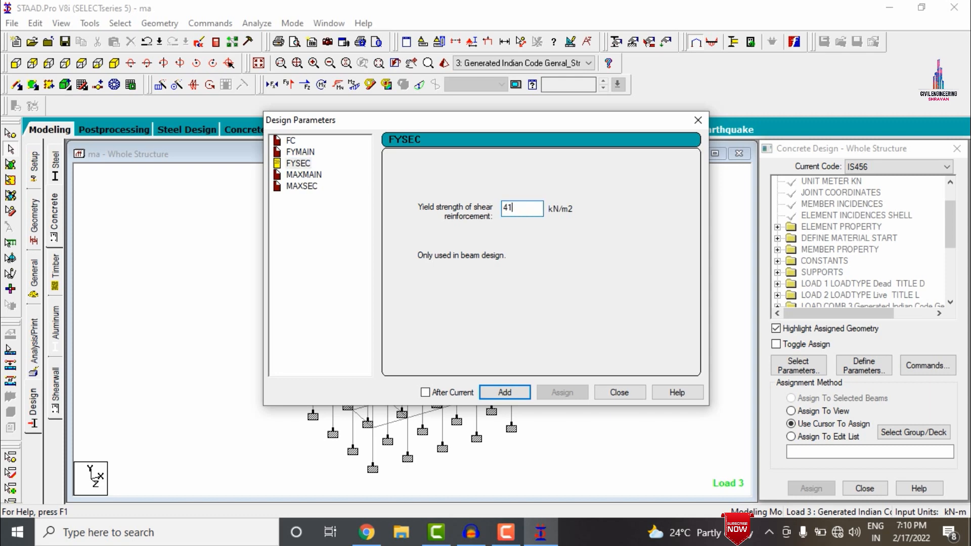
click(512, 389)
Define the maximum main reinforcement size as 16 mm and the maximum secondary reinforcement size as 12 mm
click(298, 176)
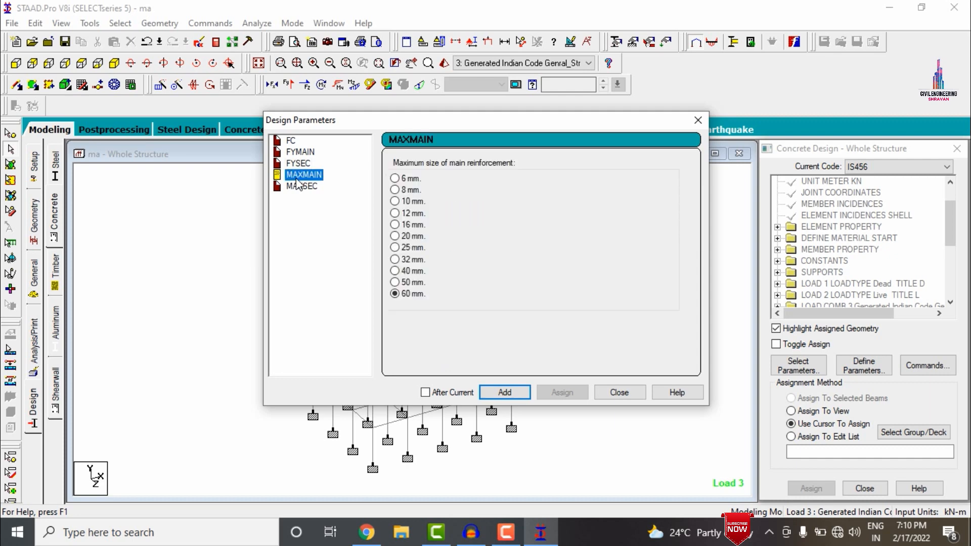
click(410, 226)
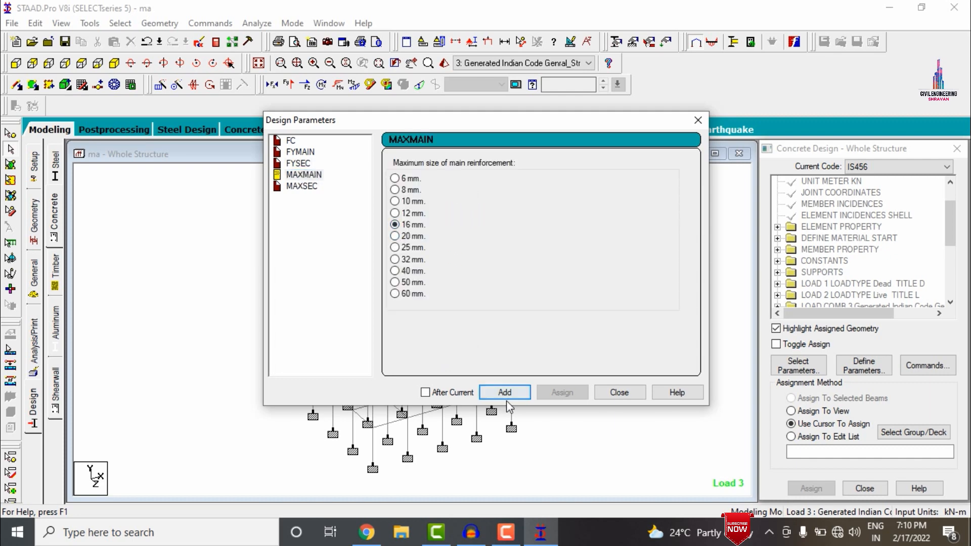
click(302, 186)
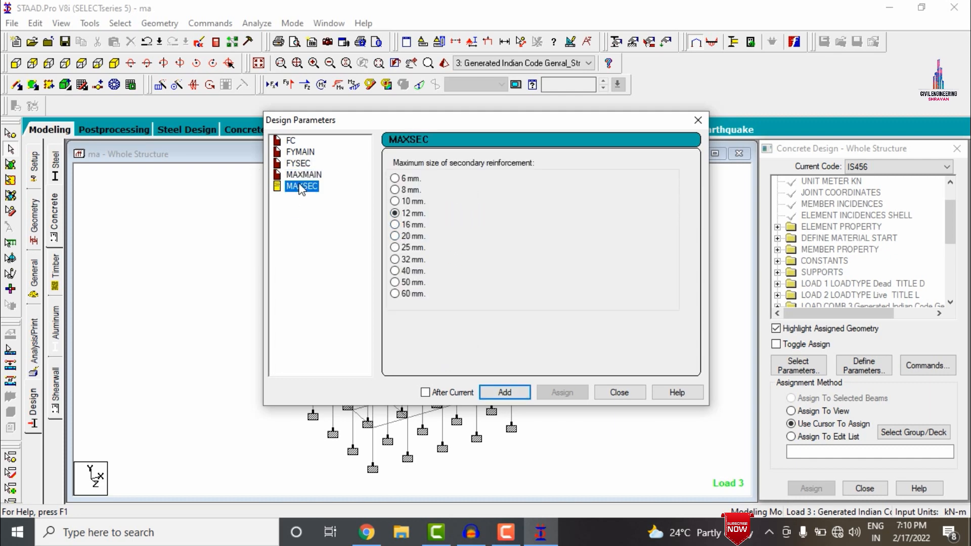
click(506, 394)
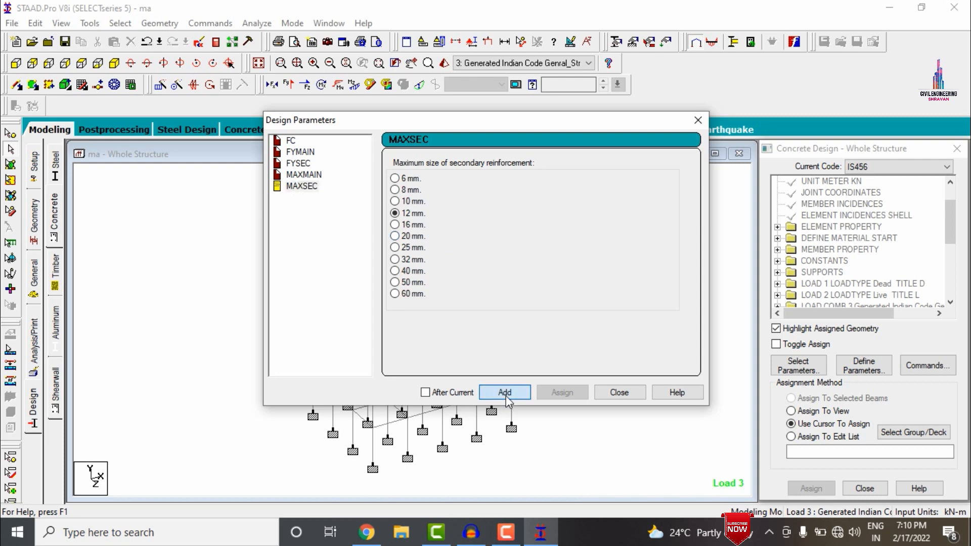
click(605, 395)
Add the DESIGN BEAM and DESIGN COLUMN commands to the concrete design
click(924, 367)
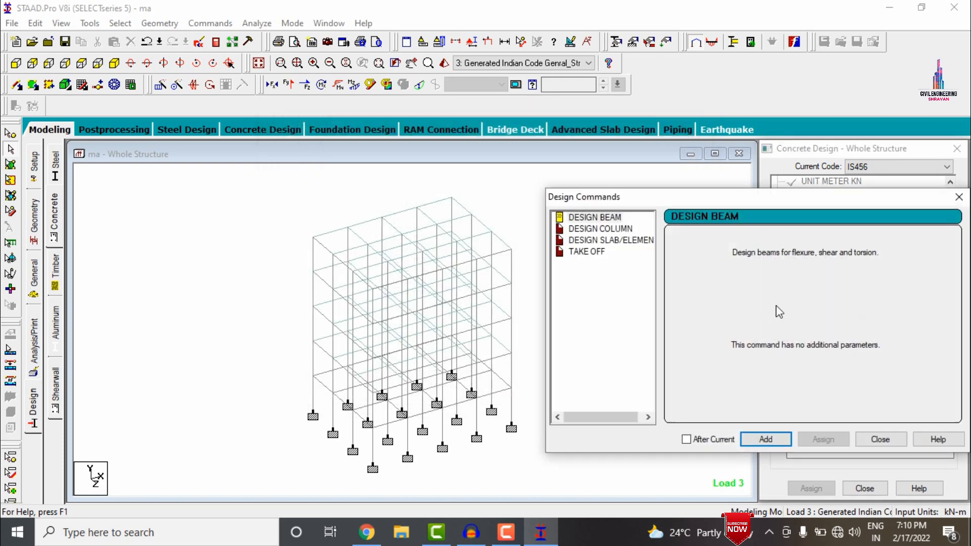
click(579, 221)
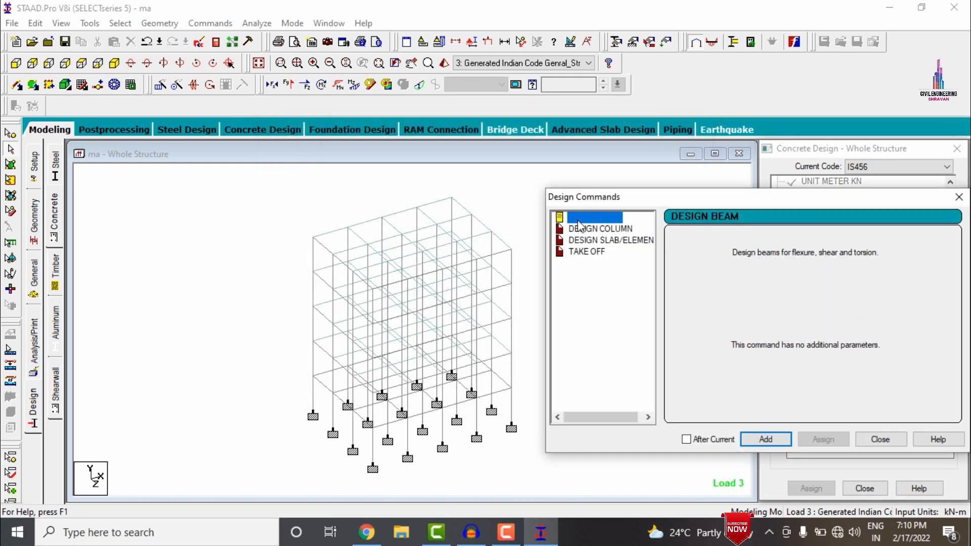
click(765, 438)
click(611, 230)
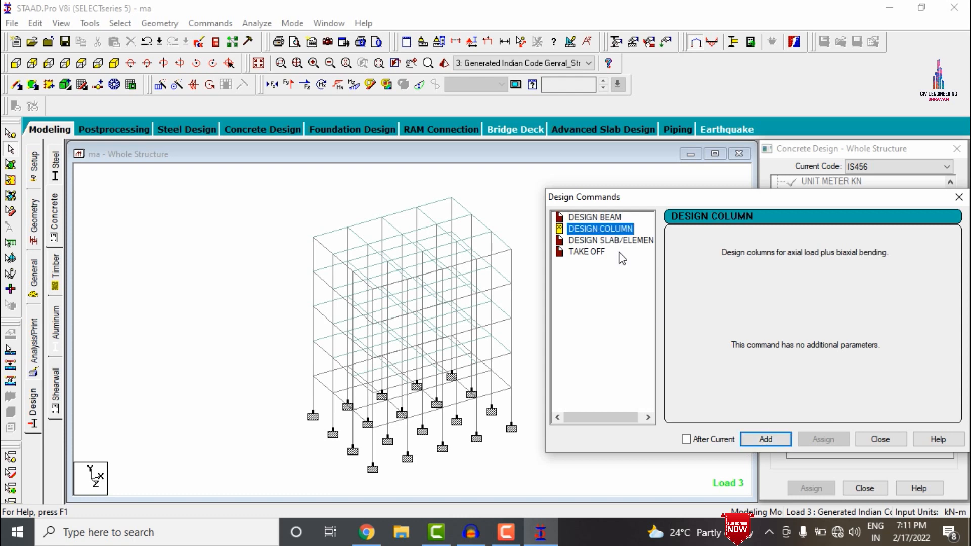
click(765, 439)
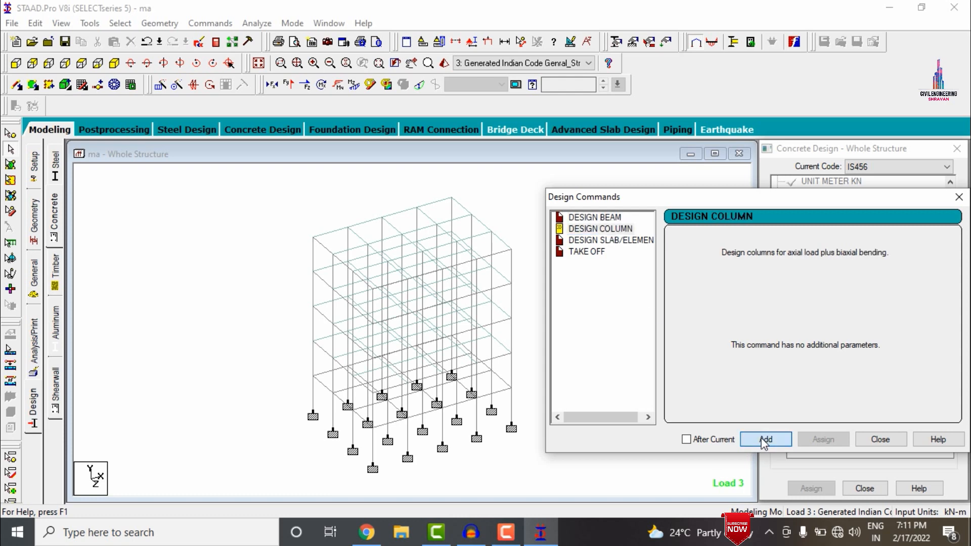
Add the DESIGN SLAB/ELEMENT and TAKE OFF commands to the concrete design
click(587, 233)
click(586, 240)
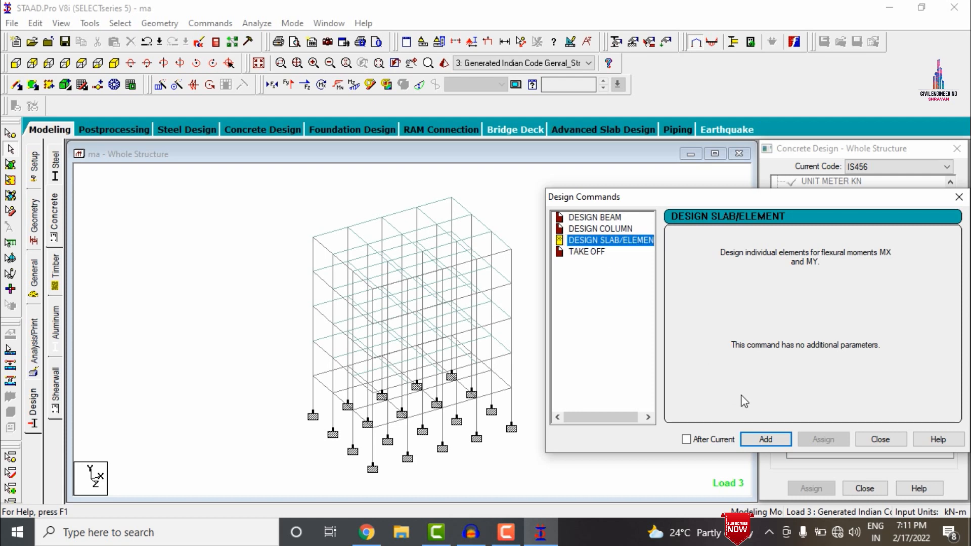
click(760, 439)
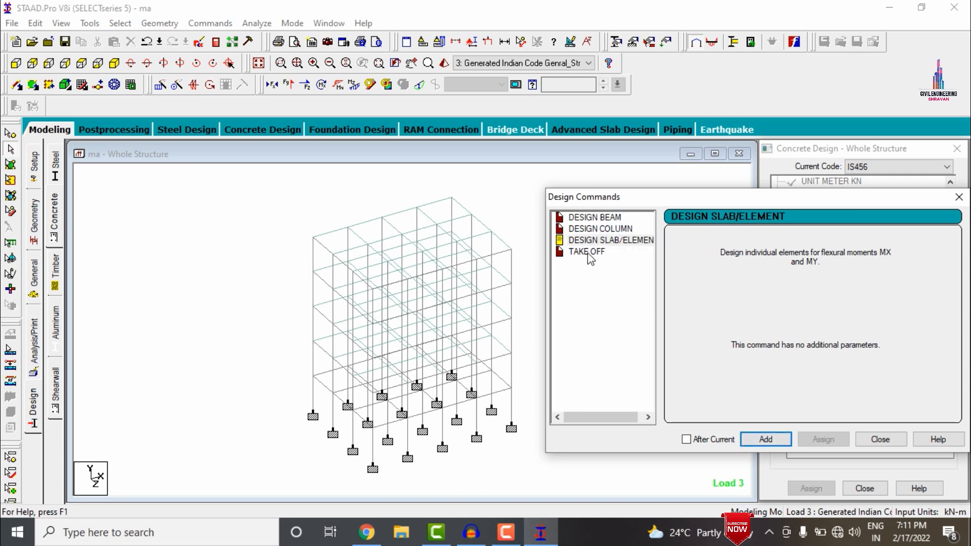
click(588, 253)
click(764, 439)
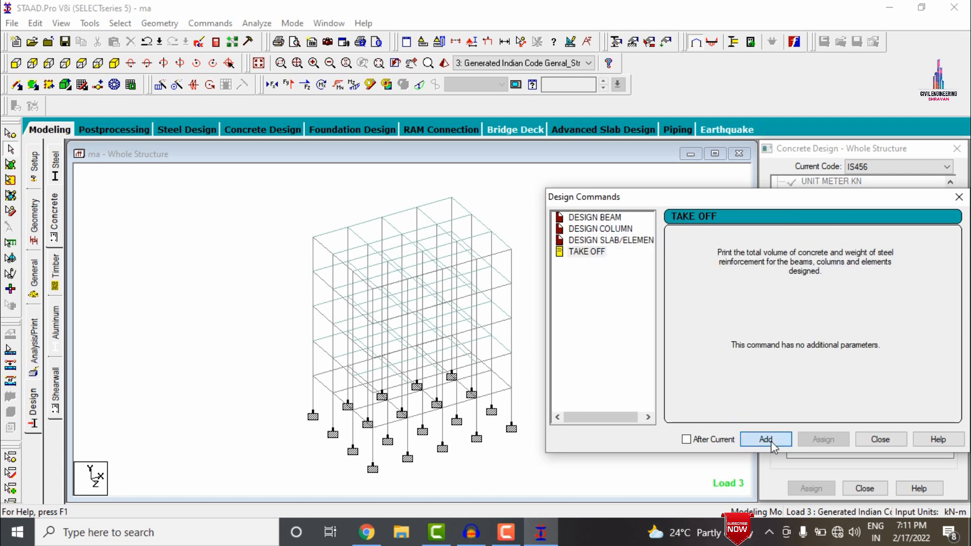
click(880, 439)
Assign the FC 25000 parameter to the whole structure using Assign To View
drag(950, 213, 961, 271)
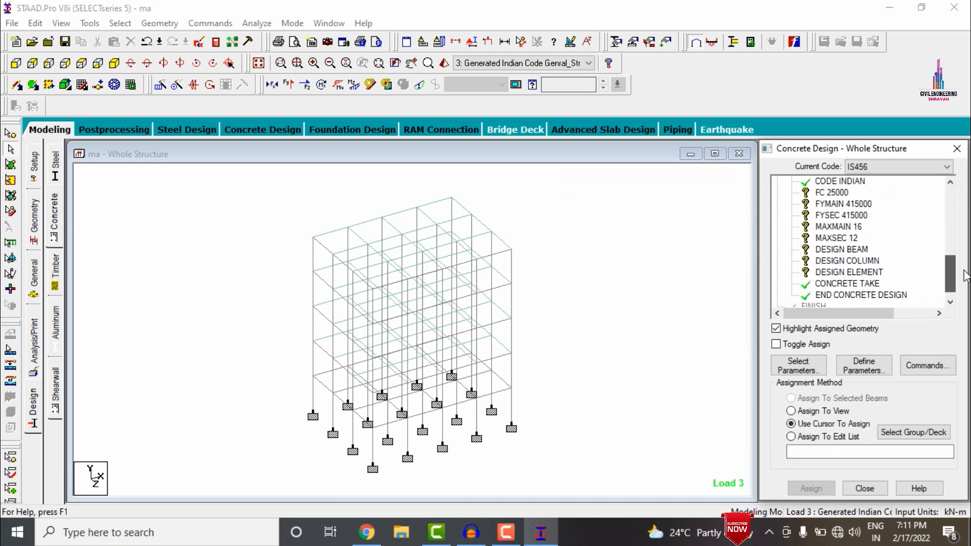
click(836, 193)
click(801, 412)
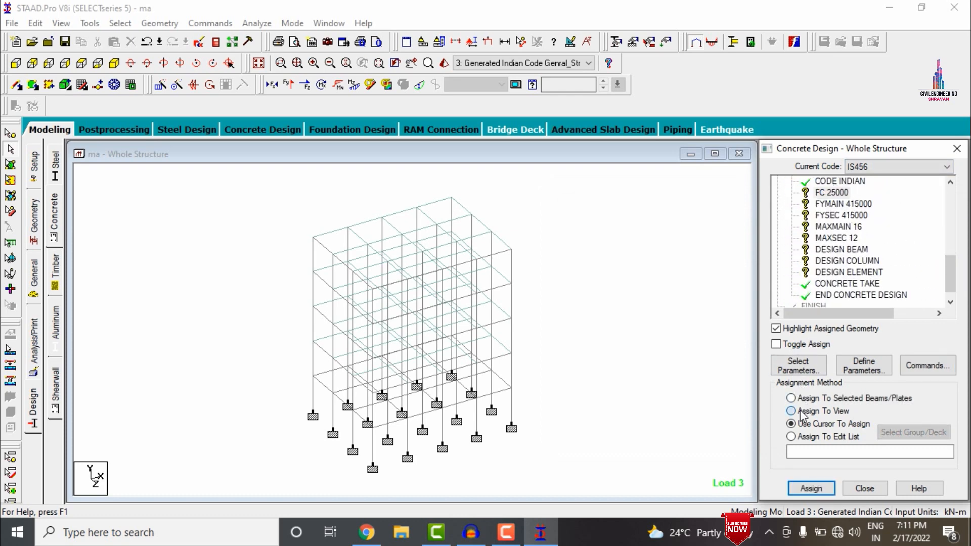
click(811, 489)
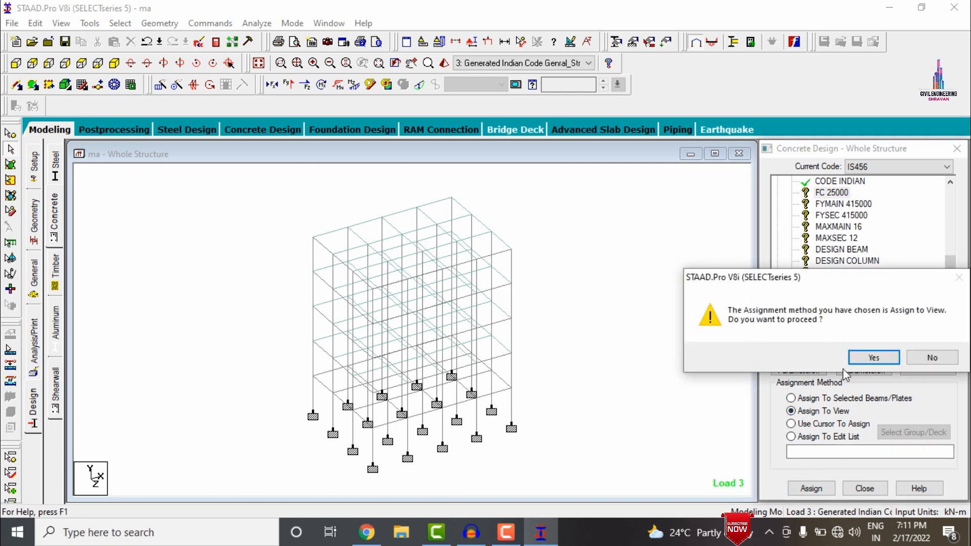
click(869, 357)
Assign the FYMAIN 415000 and FYSEC 415000 parameters to all members in view
click(840, 204)
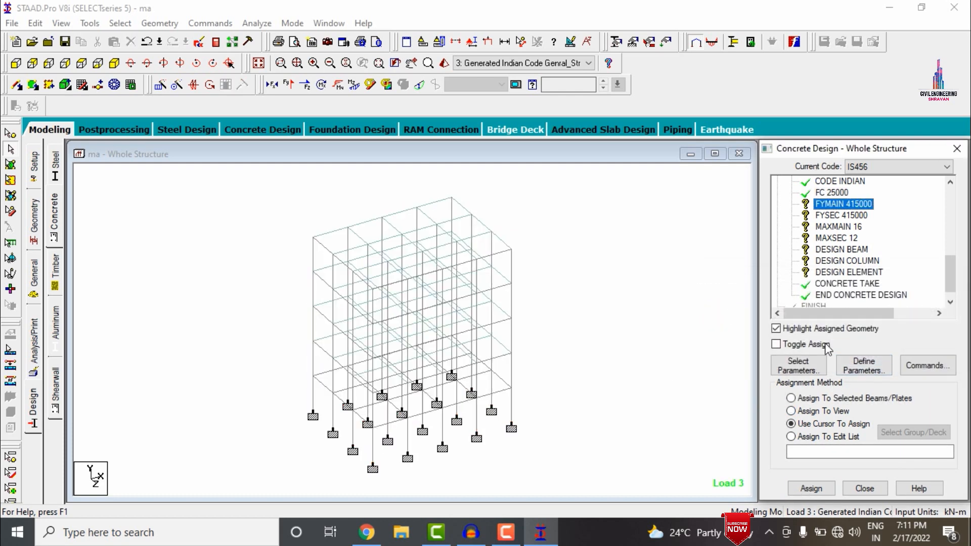
click(809, 412)
click(819, 490)
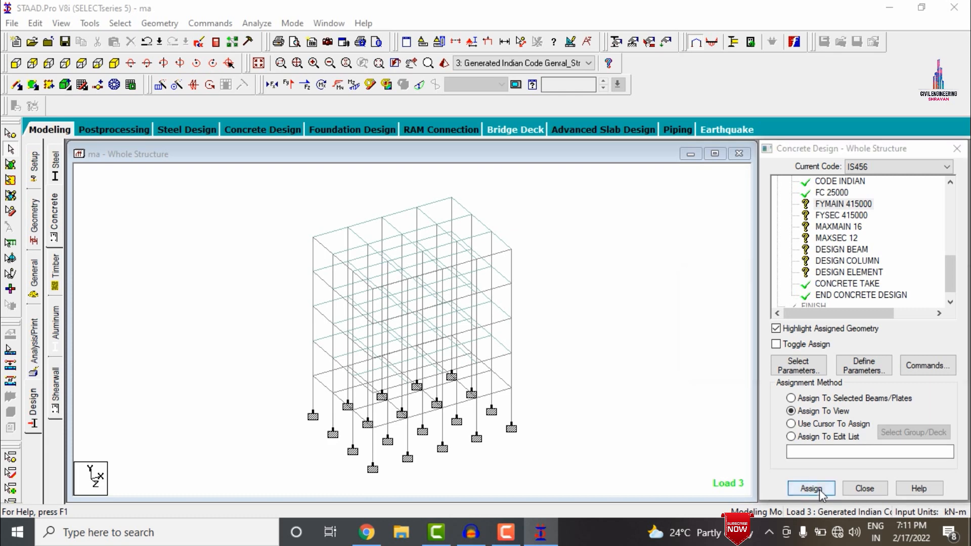
click(875, 357)
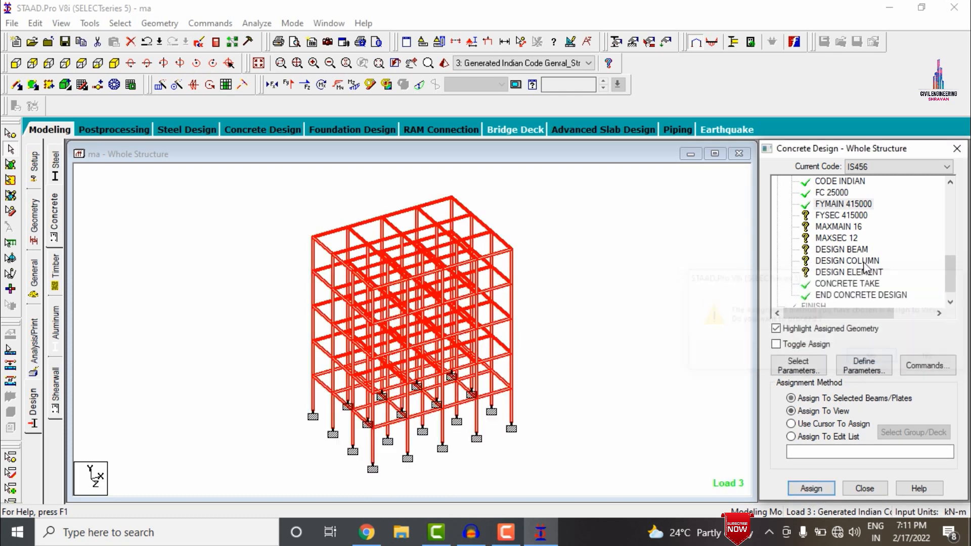
click(841, 214)
click(820, 410)
click(810, 488)
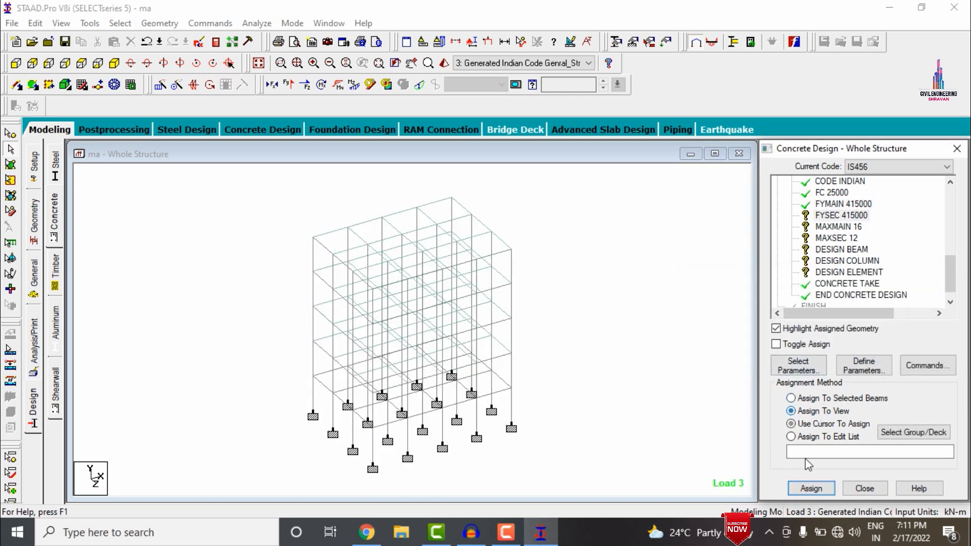
click(866, 358)
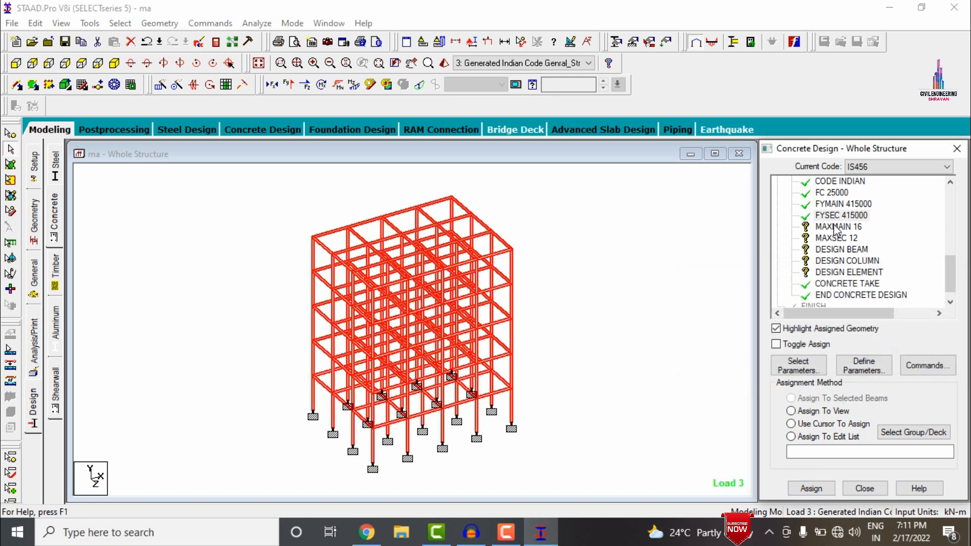
Assign the MAXMAIN 16 and MAXSEC 12 parameters to all members in view
click(850, 226)
click(814, 412)
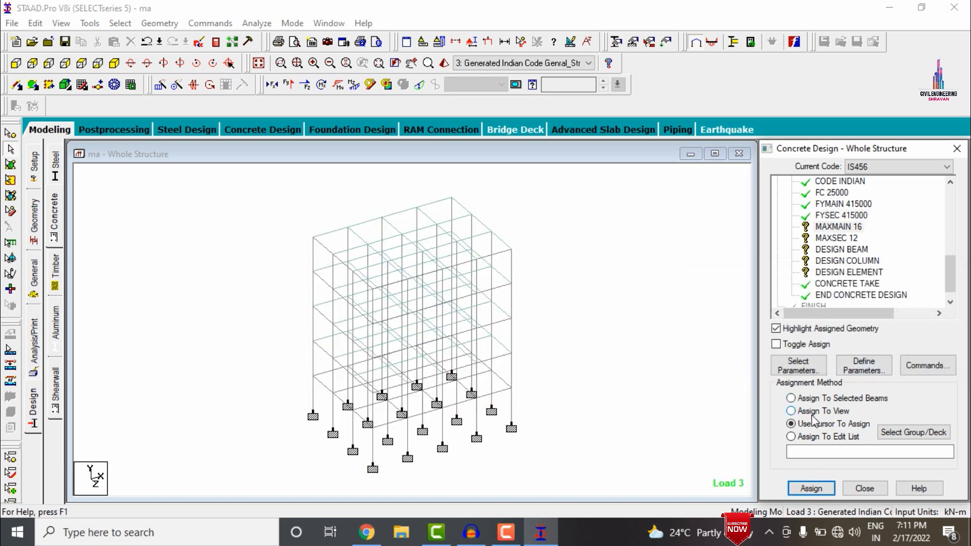
click(810, 489)
click(871, 357)
click(835, 236)
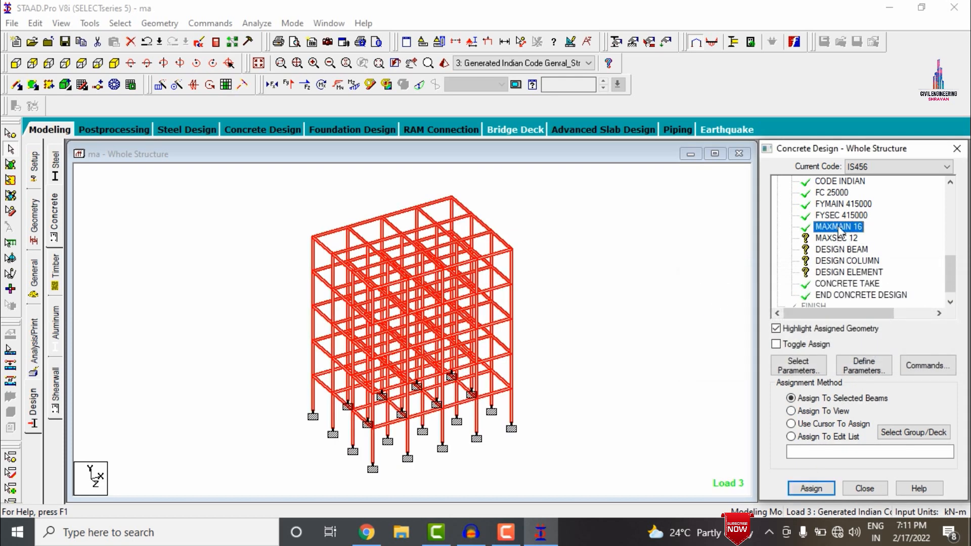
click(801, 423)
click(799, 412)
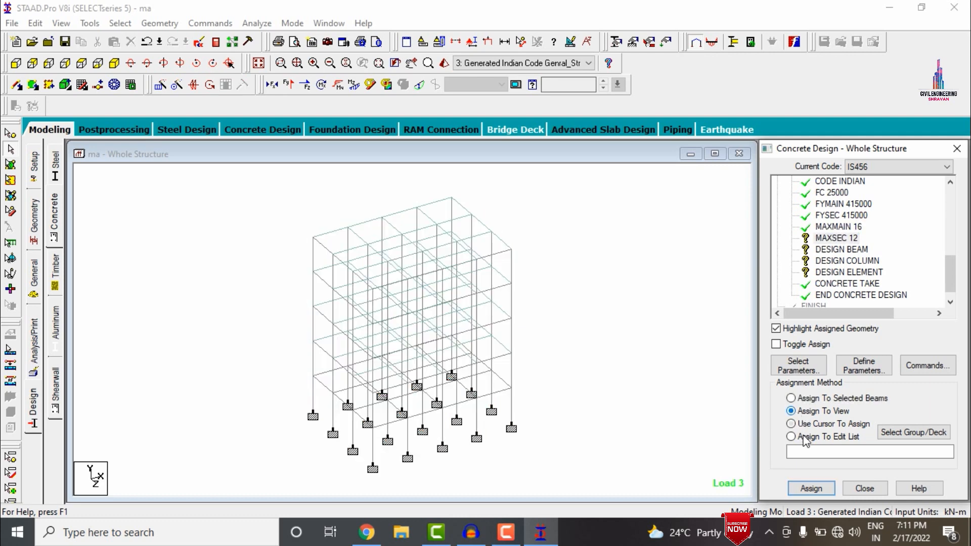
click(810, 488)
click(870, 357)
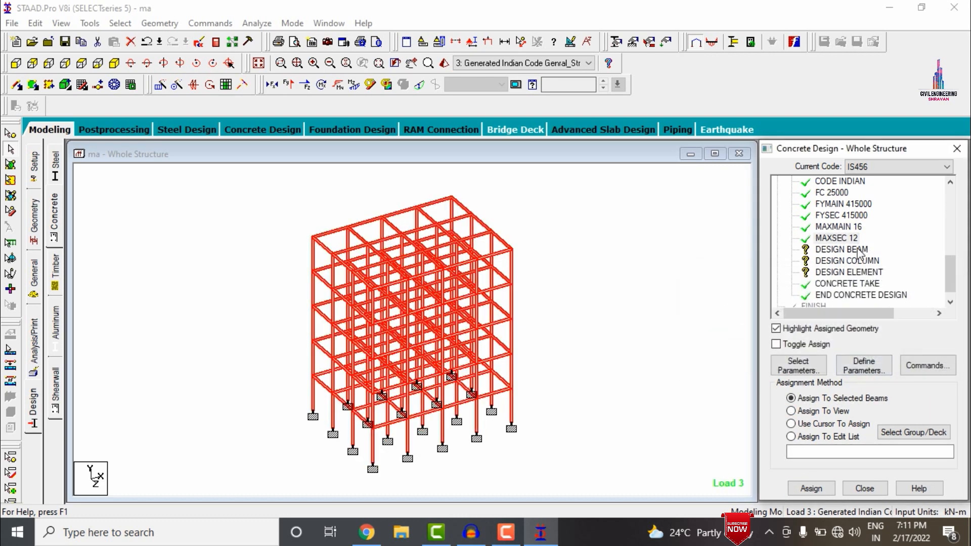
Assign the DESIGN BEAM command to all beams parallel to X and Z using Assign To Selected Beams
click(840, 249)
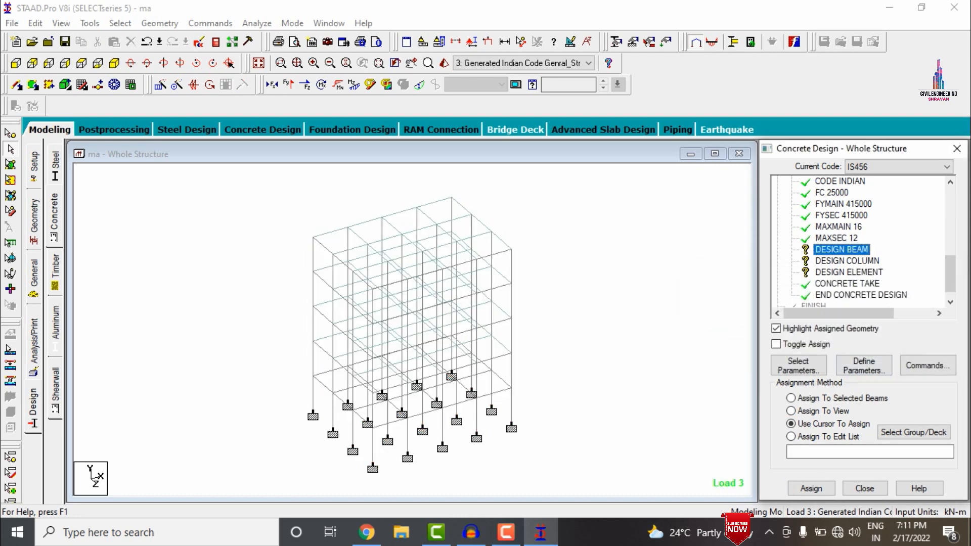
click(120, 23)
mouse_move(205, 278)
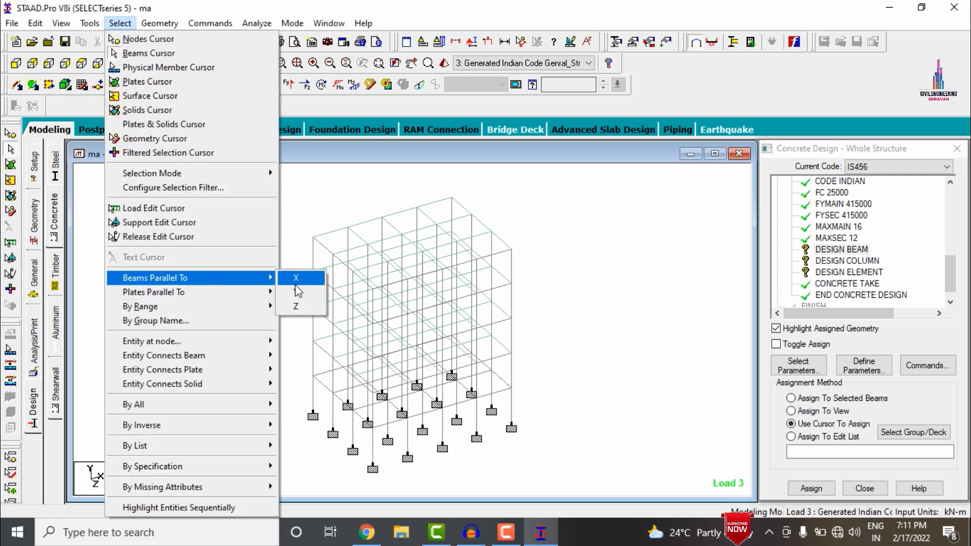
click(296, 278)
click(120, 23)
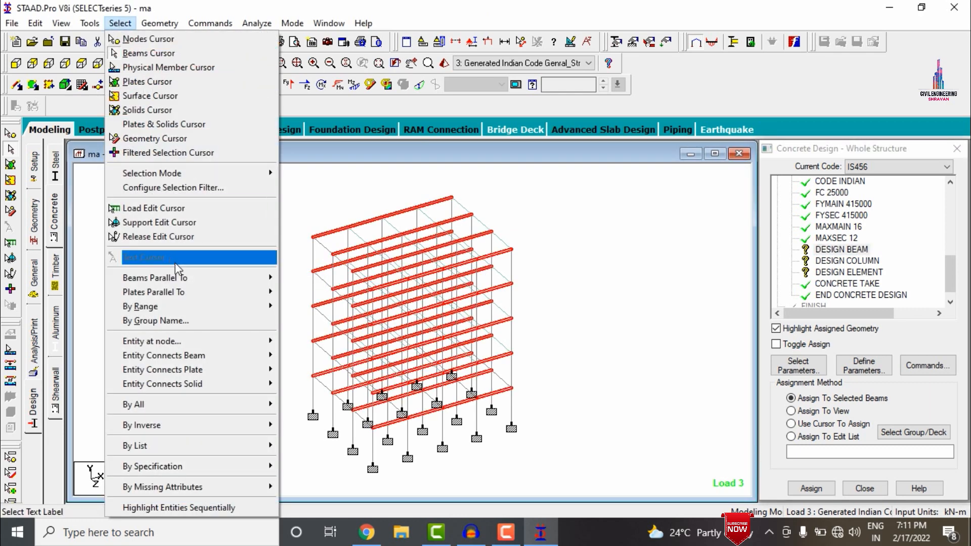
mouse_move(205, 279)
click(295, 306)
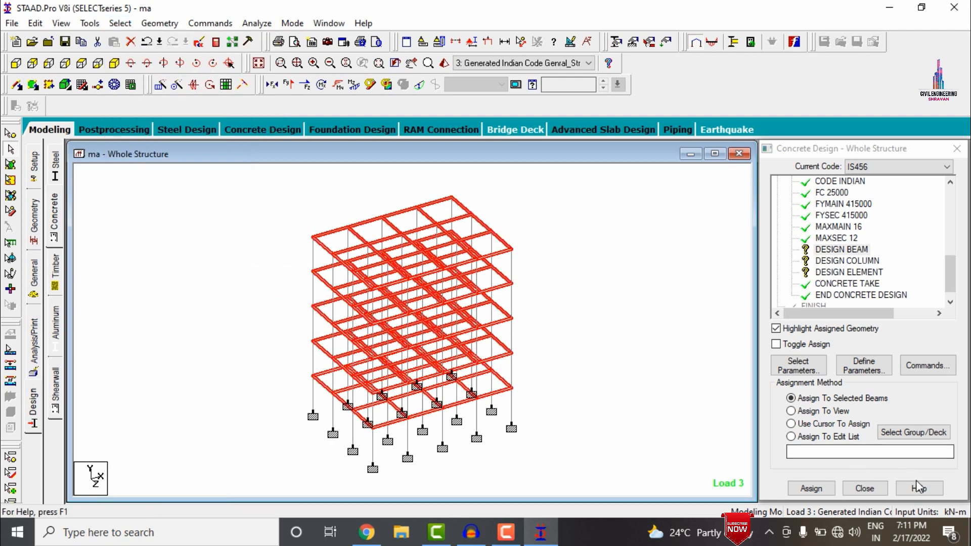
click(811, 488)
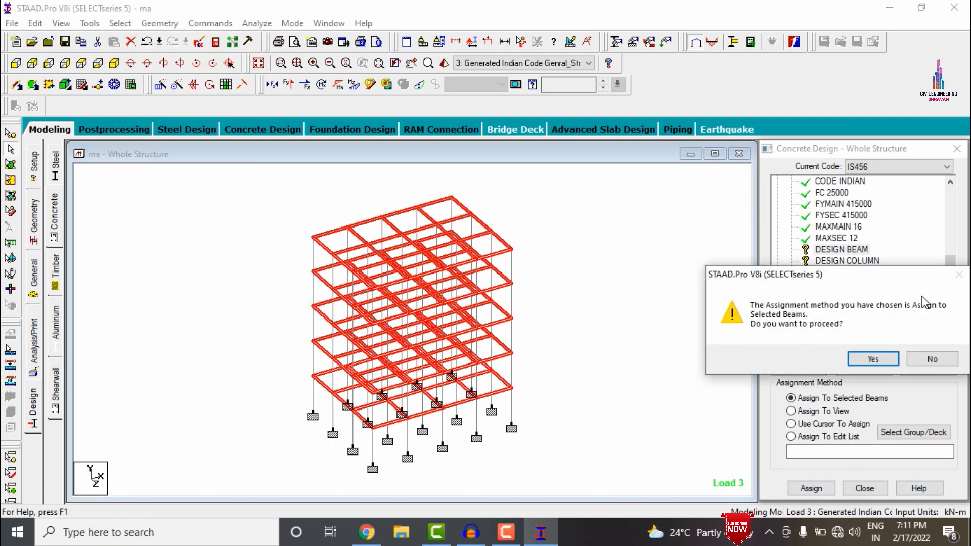
click(872, 359)
Assign the DESIGN COLUMN command to all members parallel to Y using Assign To Selected Beams
click(838, 261)
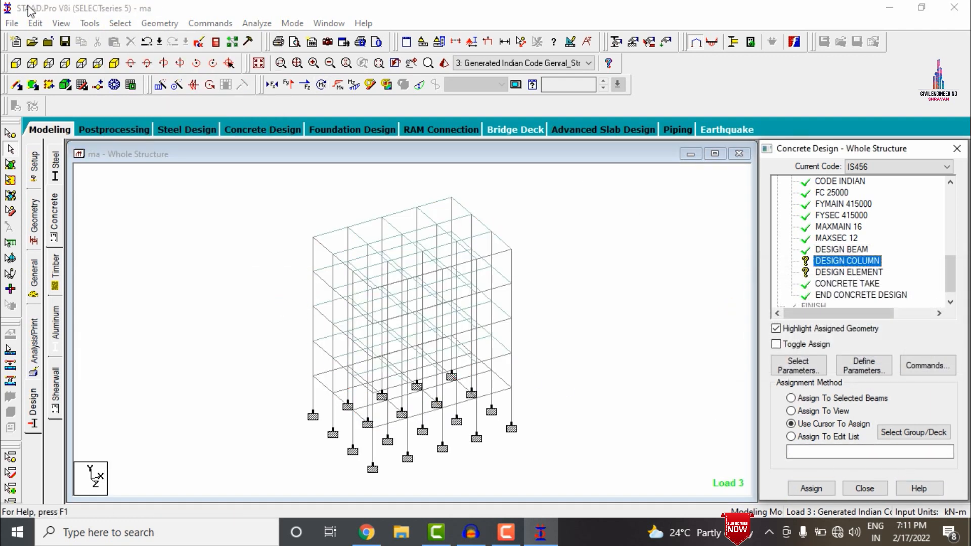
click(120, 23)
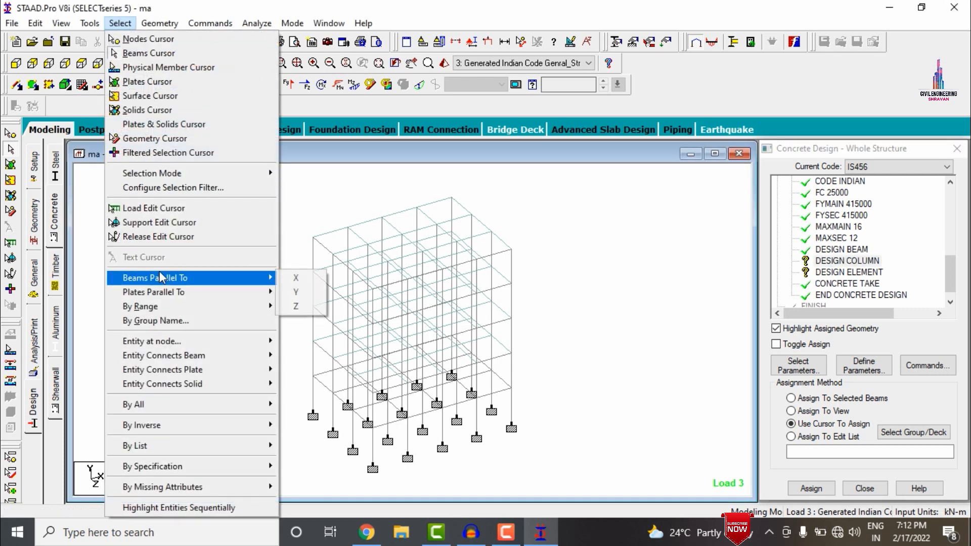
click(296, 293)
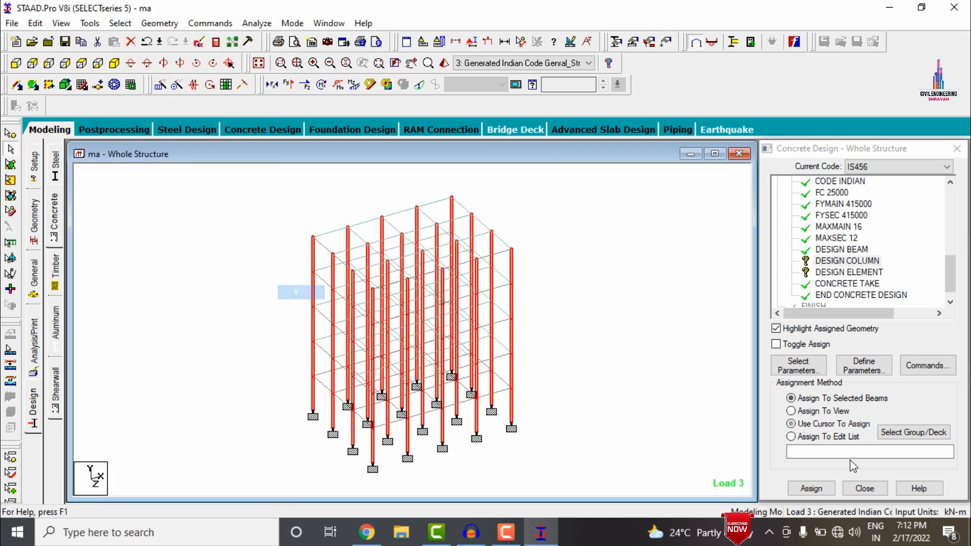
click(811, 488)
click(872, 359)
Assign the DESIGN ELEMENT command to the floor plates using Assign To View
click(847, 284)
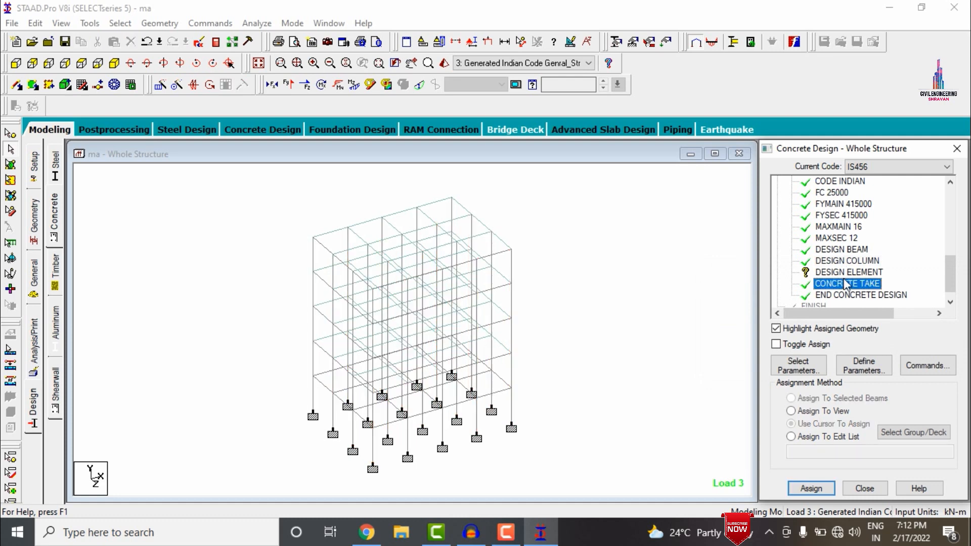
click(849, 272)
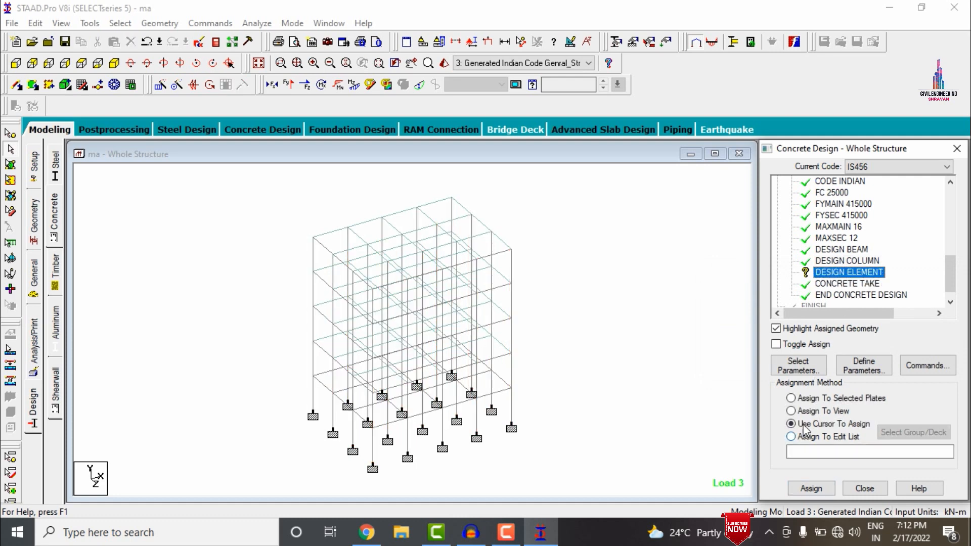
click(809, 411)
click(811, 488)
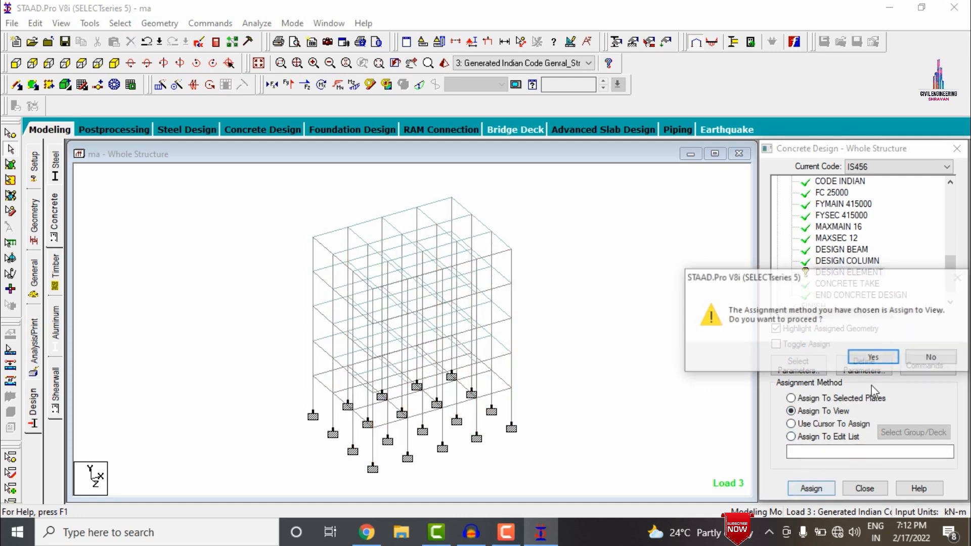
click(871, 357)
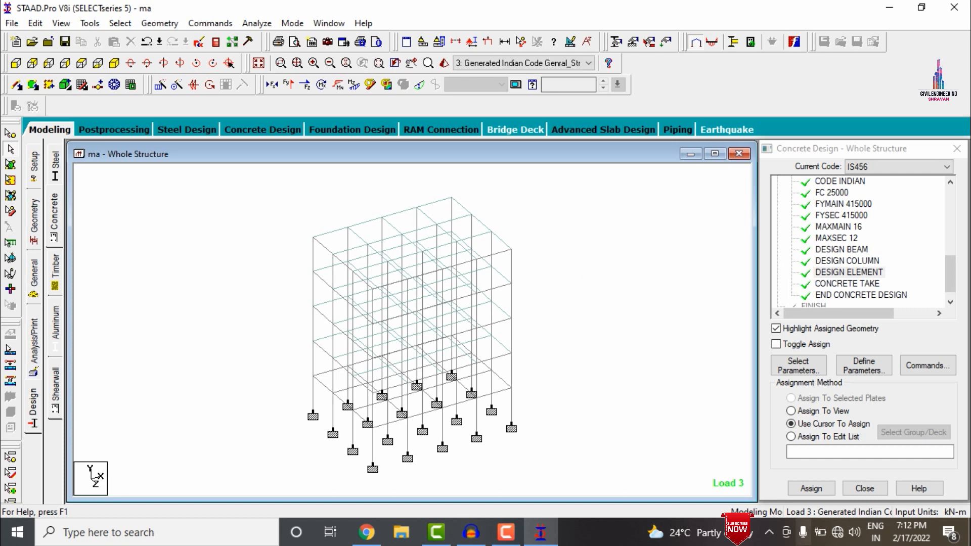
Add another PERFORM ANALYSIS command with the No Print option after the concrete design block
click(34, 345)
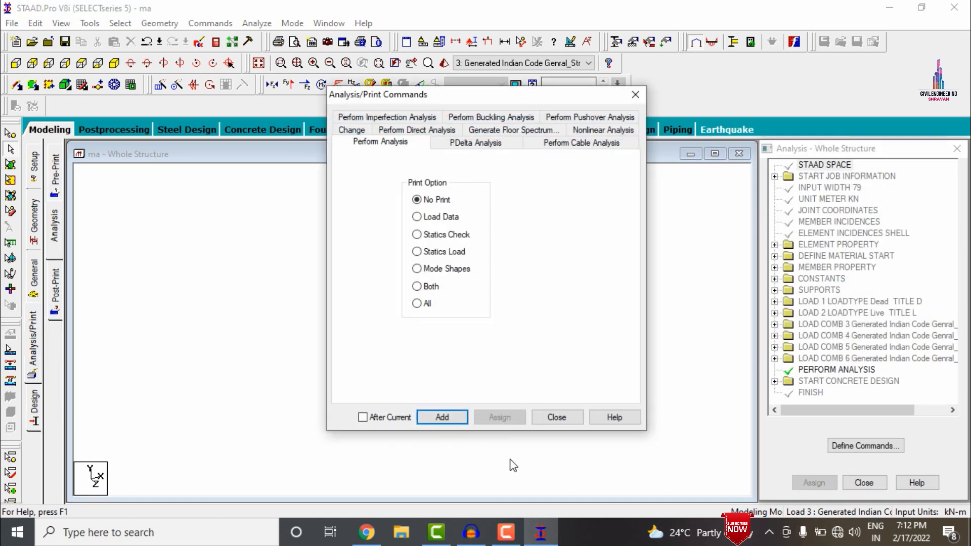
click(445, 418)
click(546, 416)
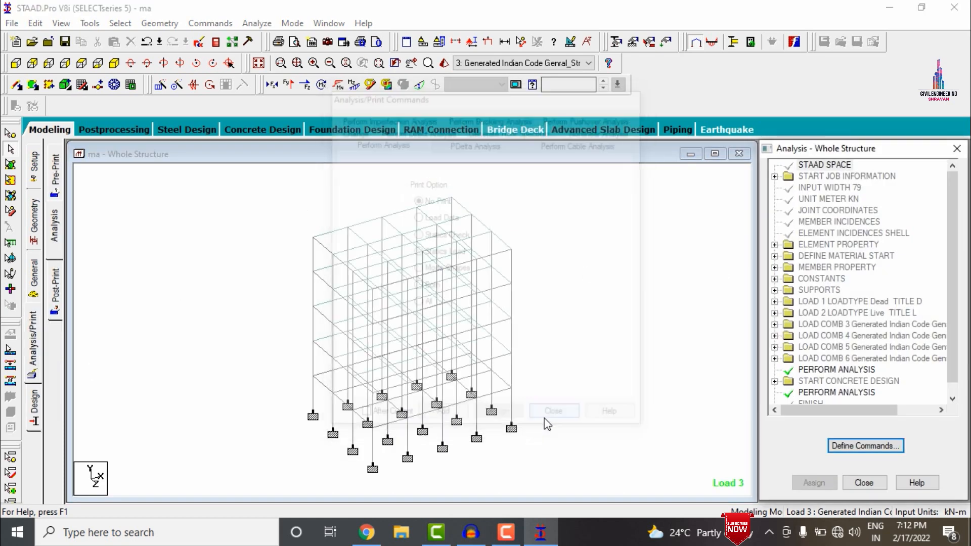
Save the structure, run the analysis and continue into Post Processing Mode
click(256, 23)
click(263, 39)
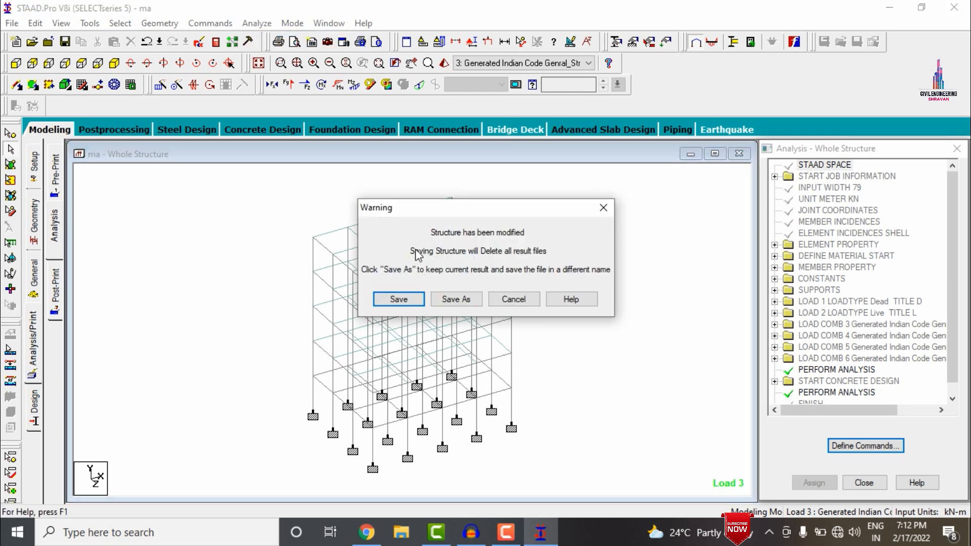
click(399, 302)
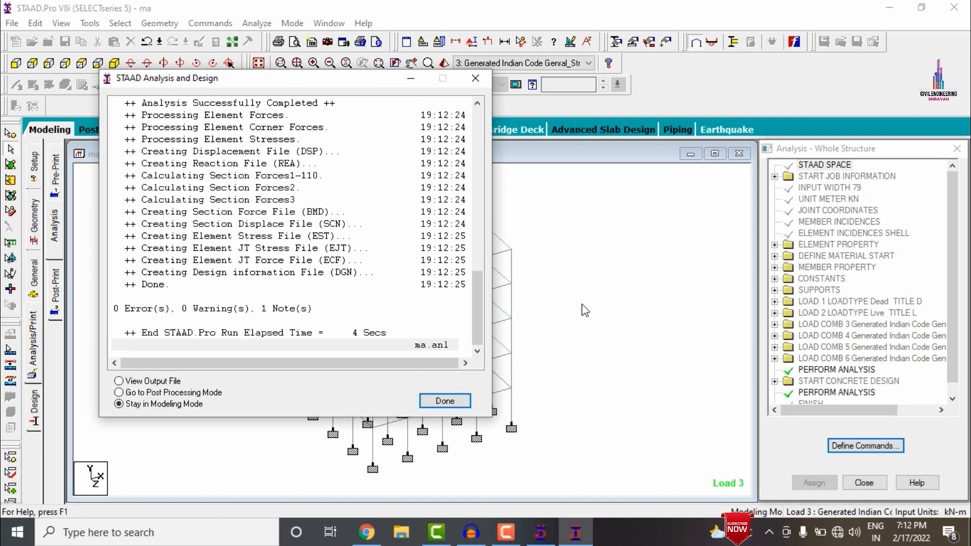
click(198, 395)
click(444, 400)
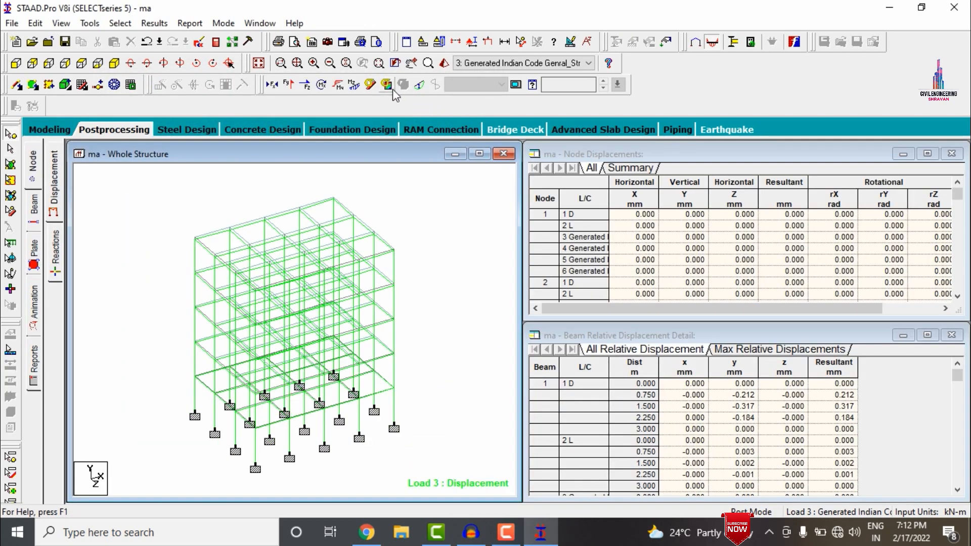
Turn off the deflection display and examine the concrete design of roof-level corner beam 17
click(420, 85)
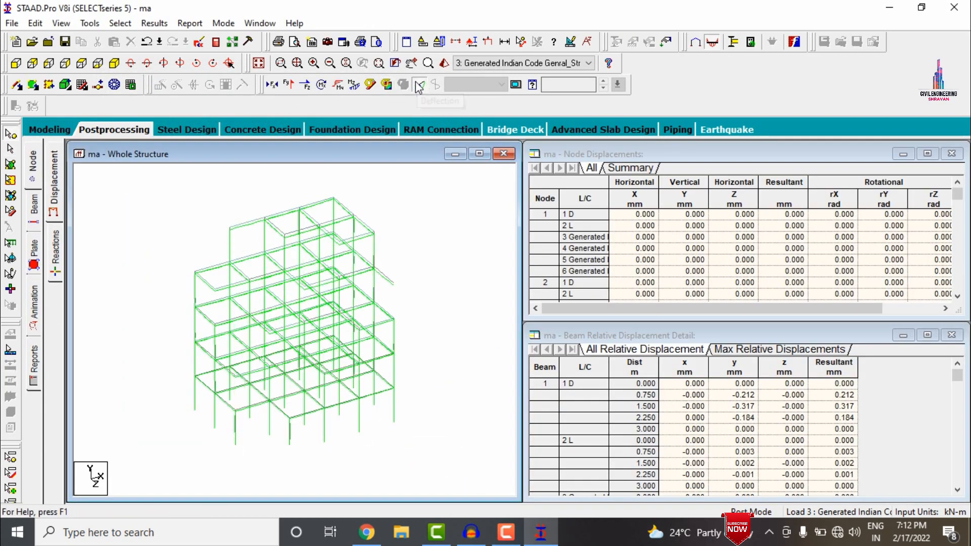
click(419, 85)
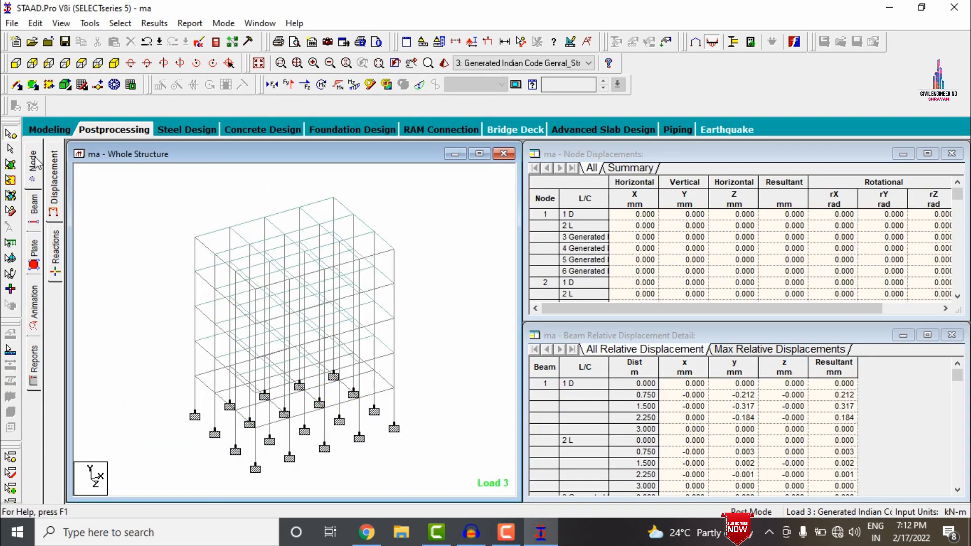
double_click(203, 234)
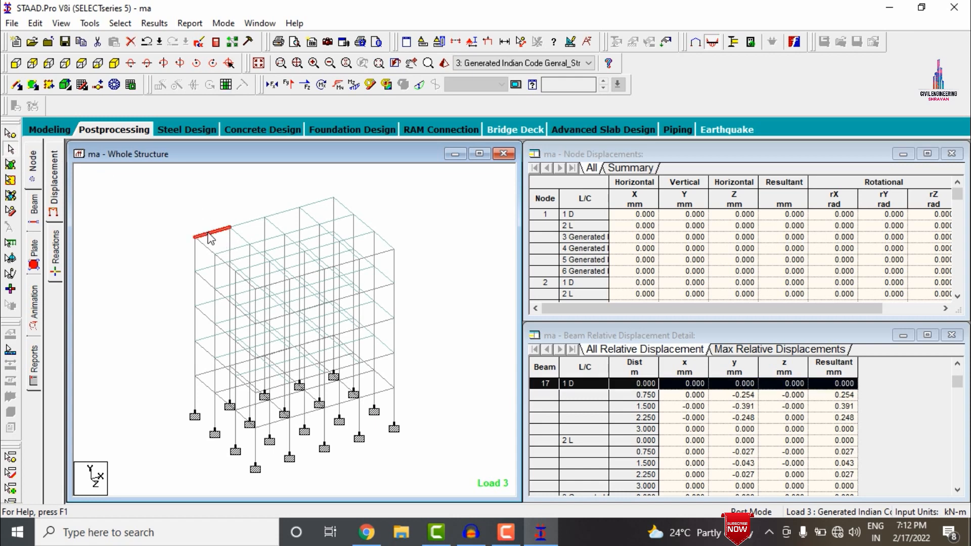
click(562, 123)
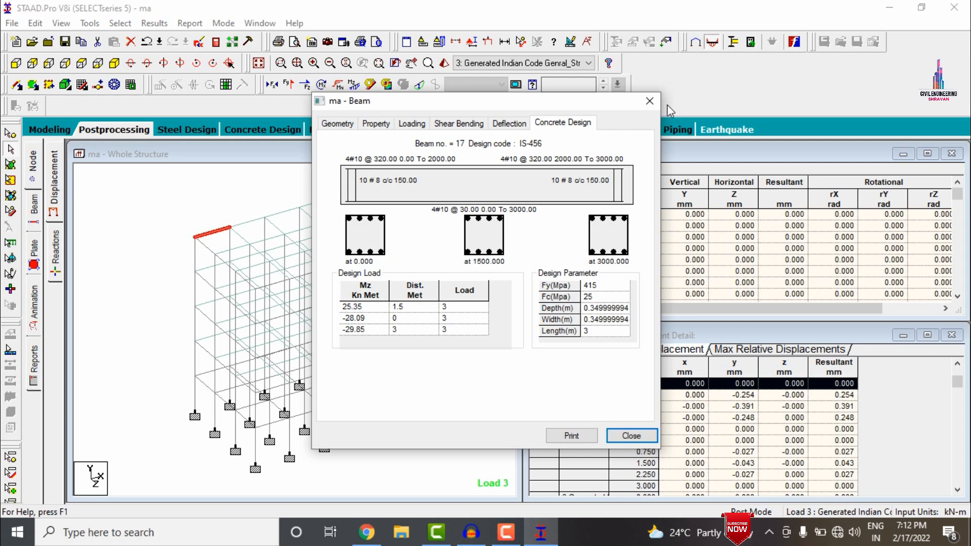
click(649, 100)
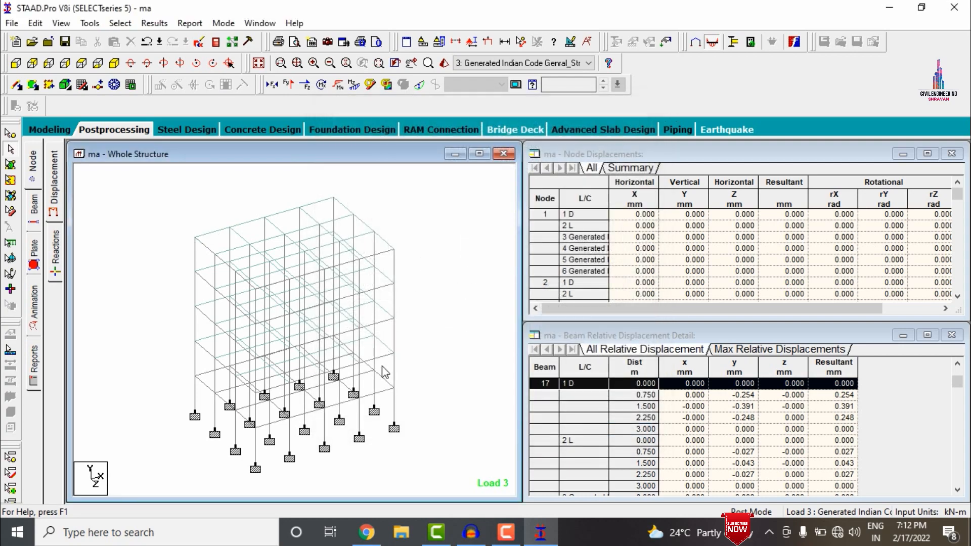
Examine the concrete design of beam 139 at the lowest floor level
double_click(374, 397)
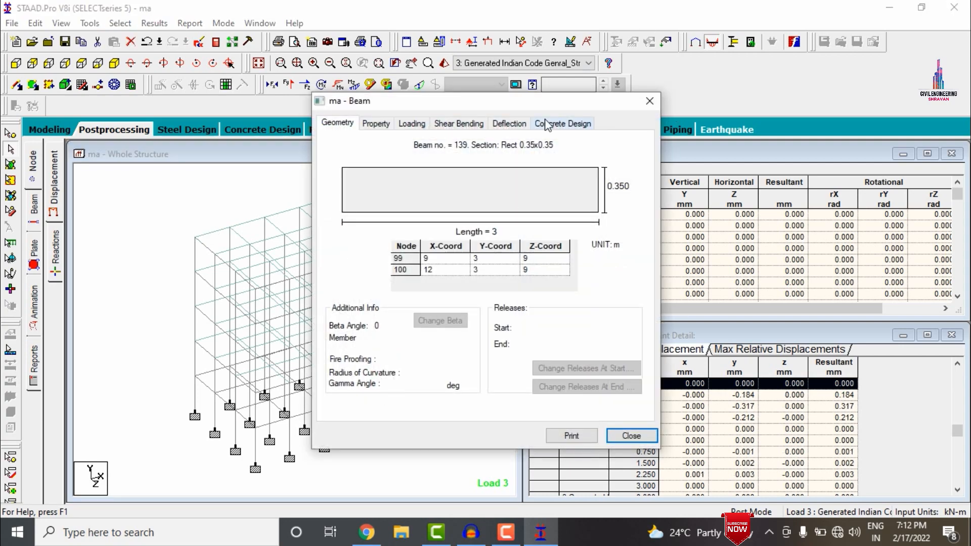
click(556, 123)
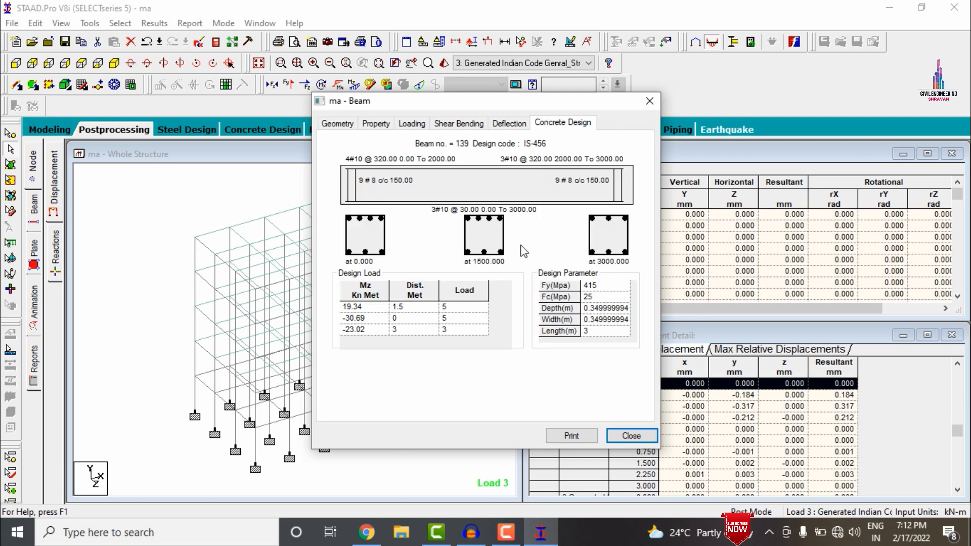
click(649, 101)
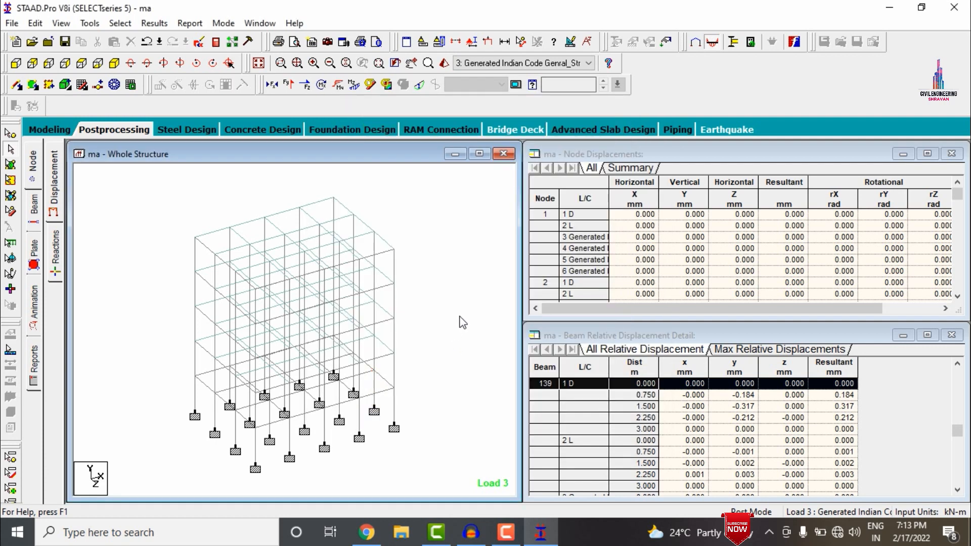
Examine the concrete design of circular corner column 160 in the lowest storey
double_click(393, 404)
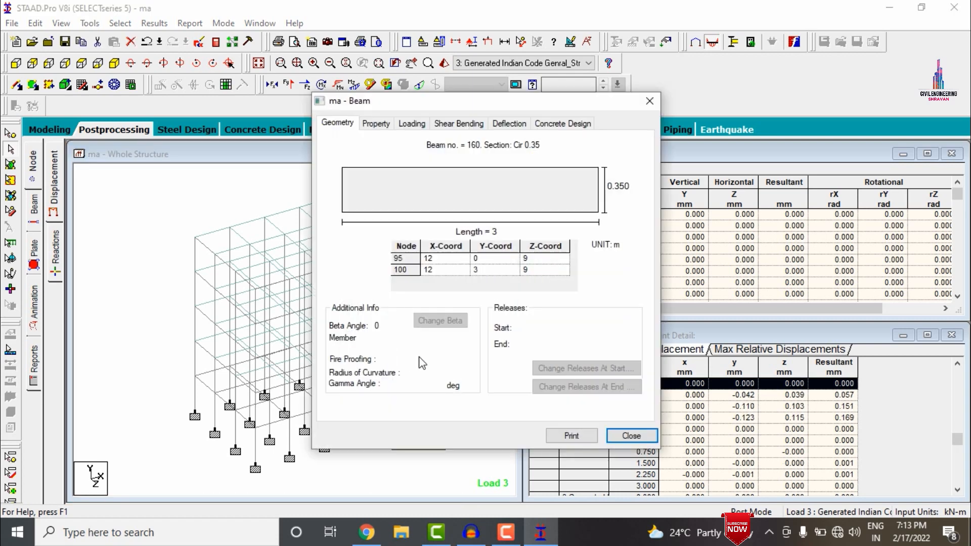
click(554, 123)
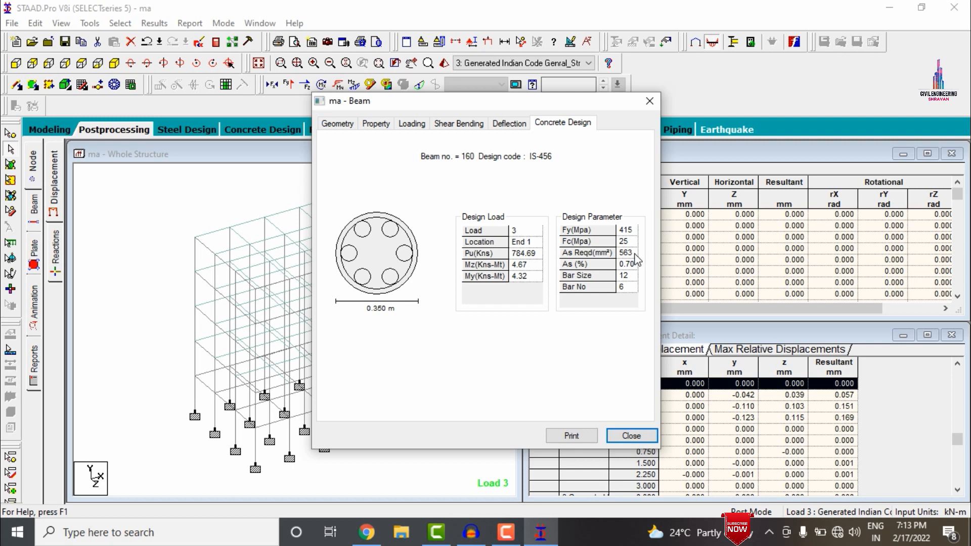
click(633, 435)
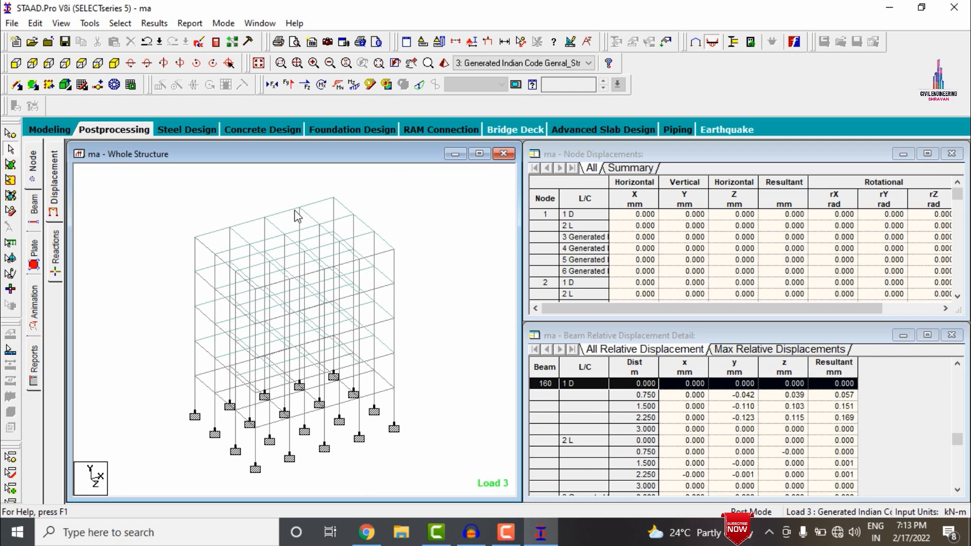
Examine the concrete design of rectangular column 43 in the top storey
double_click(264, 230)
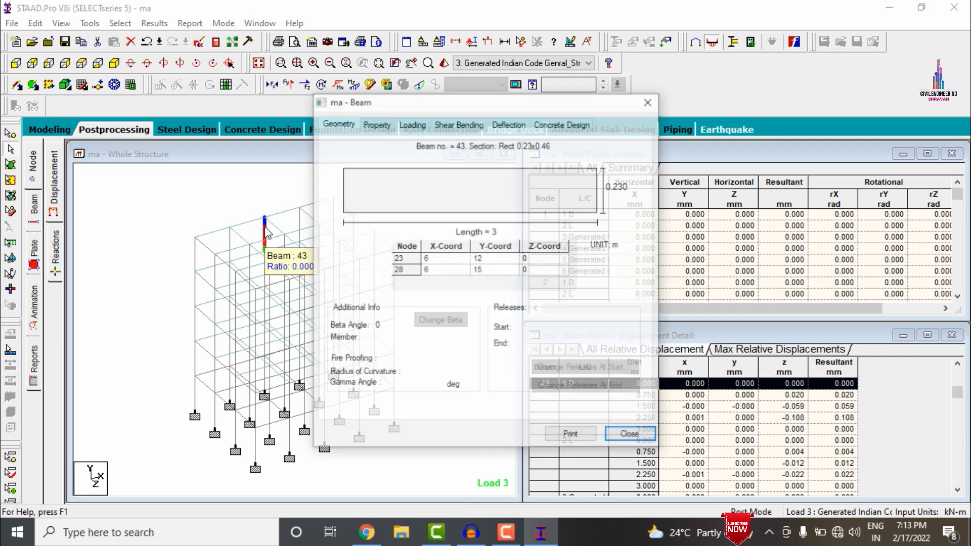
click(547, 126)
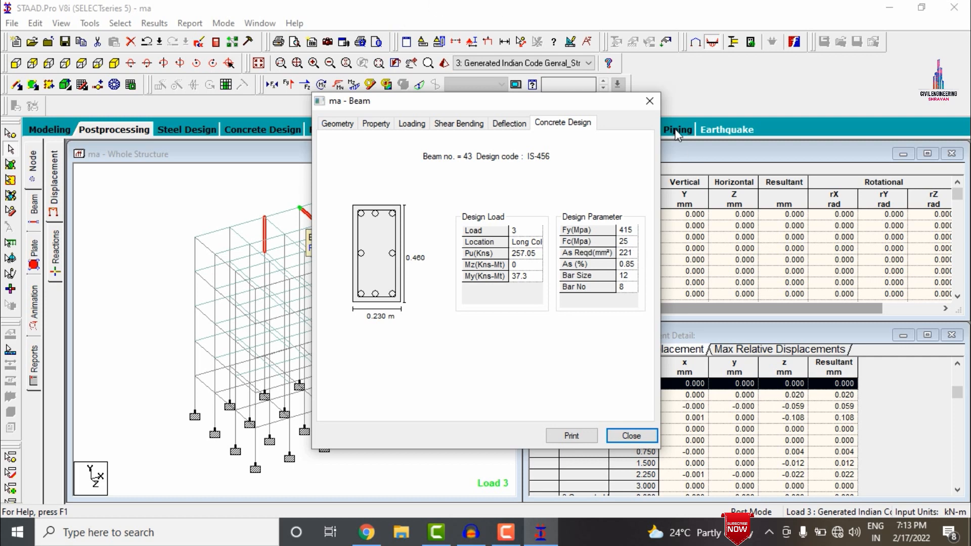
click(649, 101)
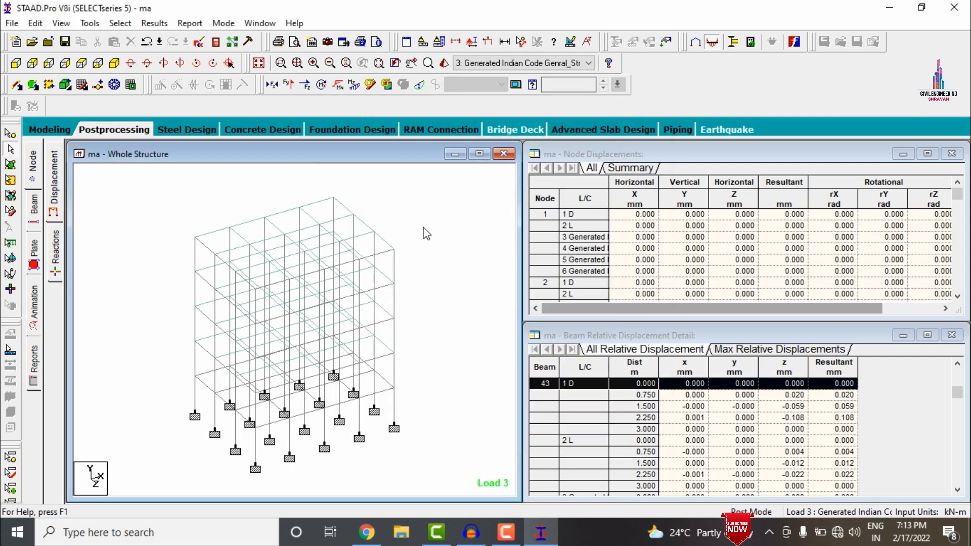
Examine the concrete design of square interior column 67 in the lowest storey, moving its results window clear of the model
click(250, 402)
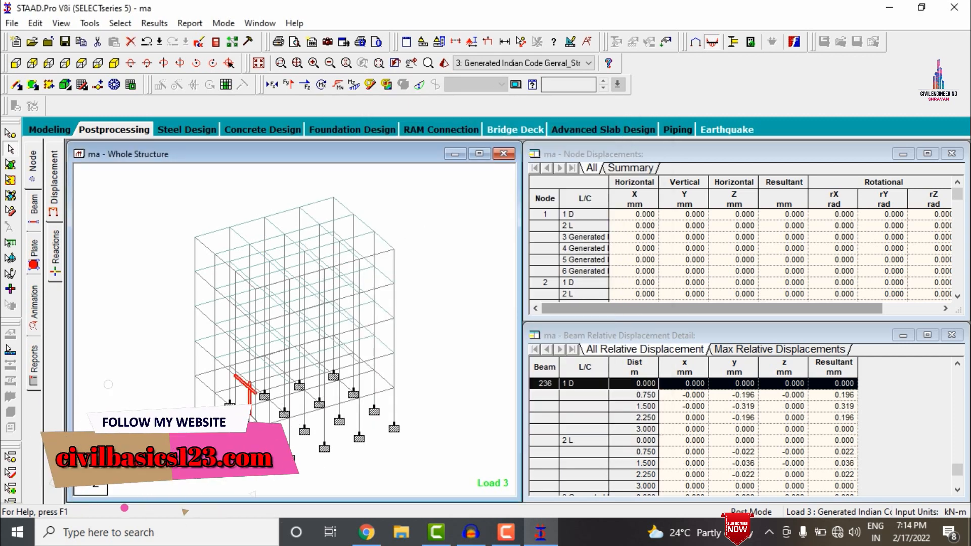
click(249, 412)
double_click(250, 414)
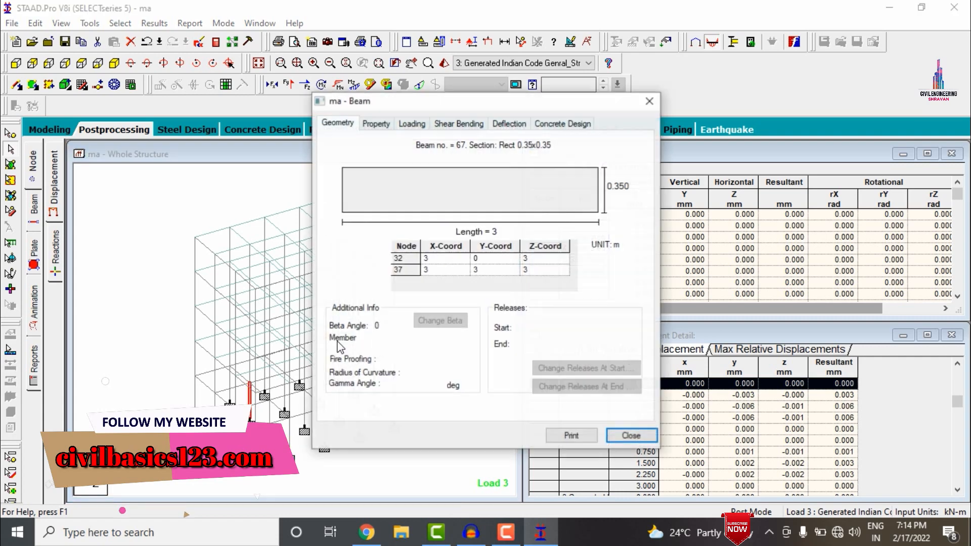
click(562, 123)
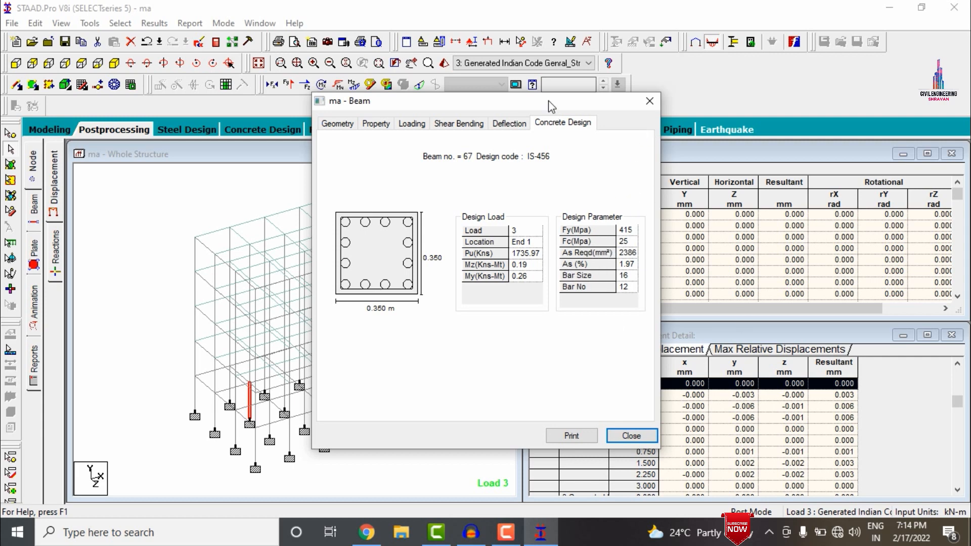
drag(548, 100, 736, 90)
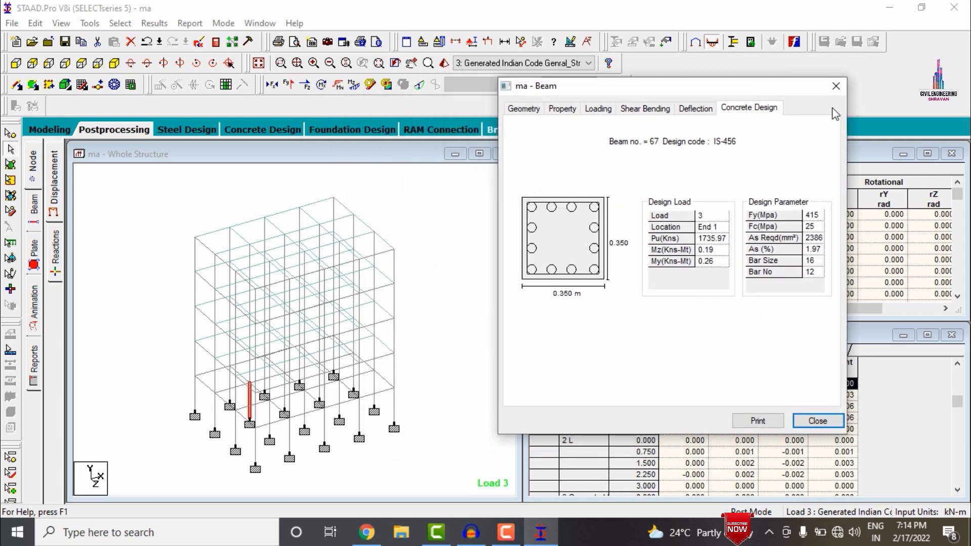
Close column 67's results and examine the concrete design of circular corner column 180 in the top storey
click(835, 87)
click(434, 251)
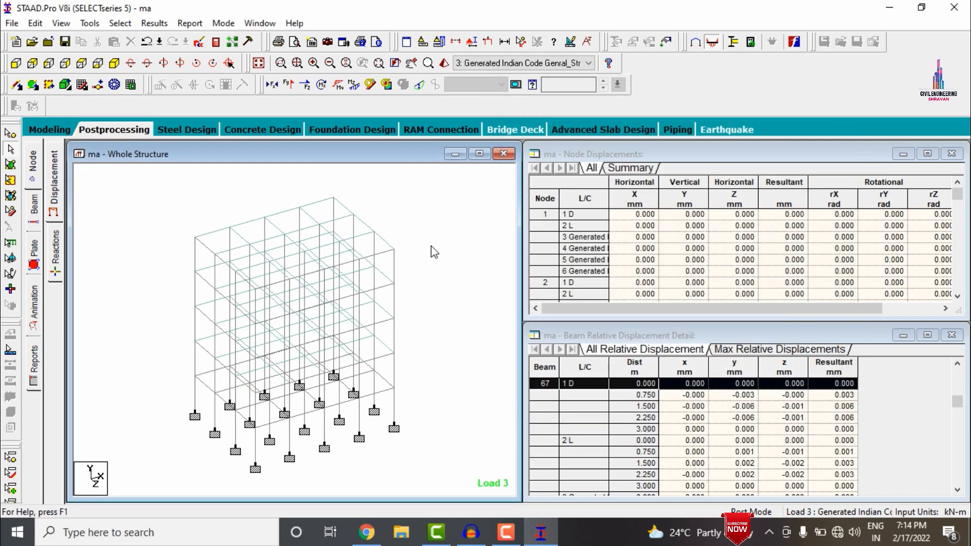
double_click(393, 265)
click(561, 126)
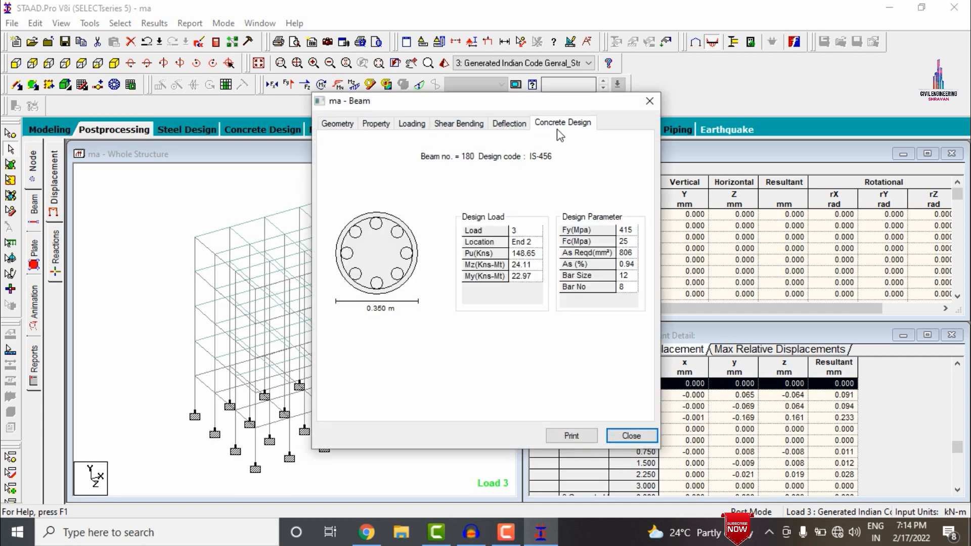
click(649, 100)
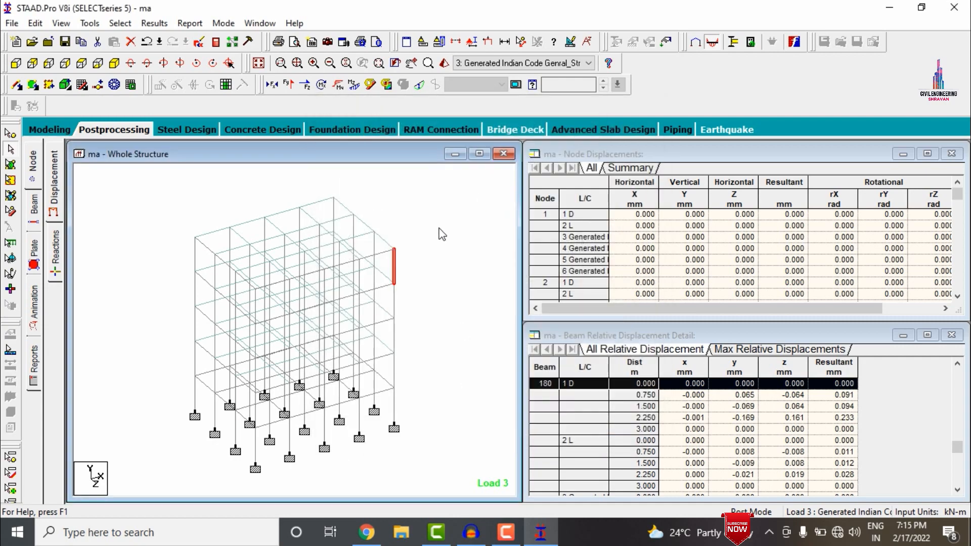
Examine the concrete design of rectangular perimeter column 115 in the lowest storey, closing its results and clearing the selection
double_click(375, 399)
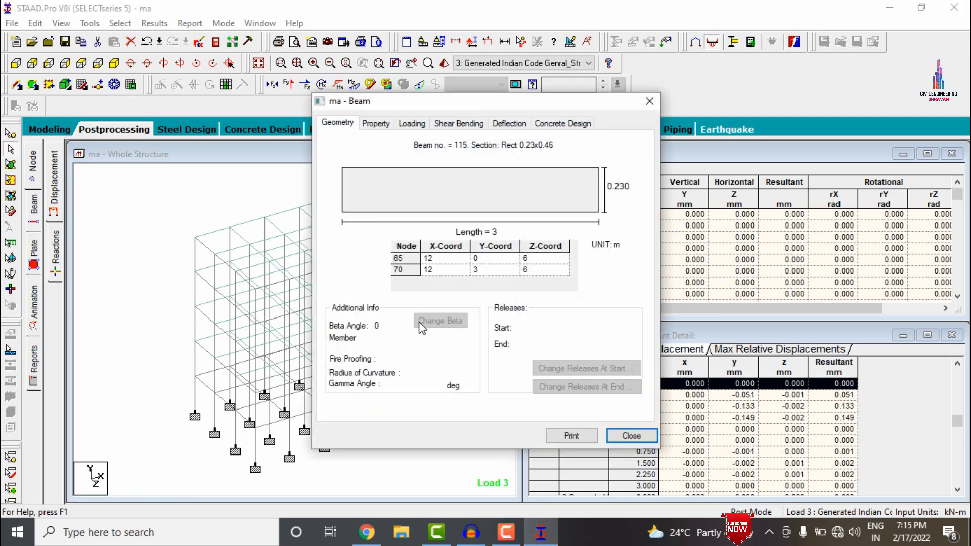
click(565, 126)
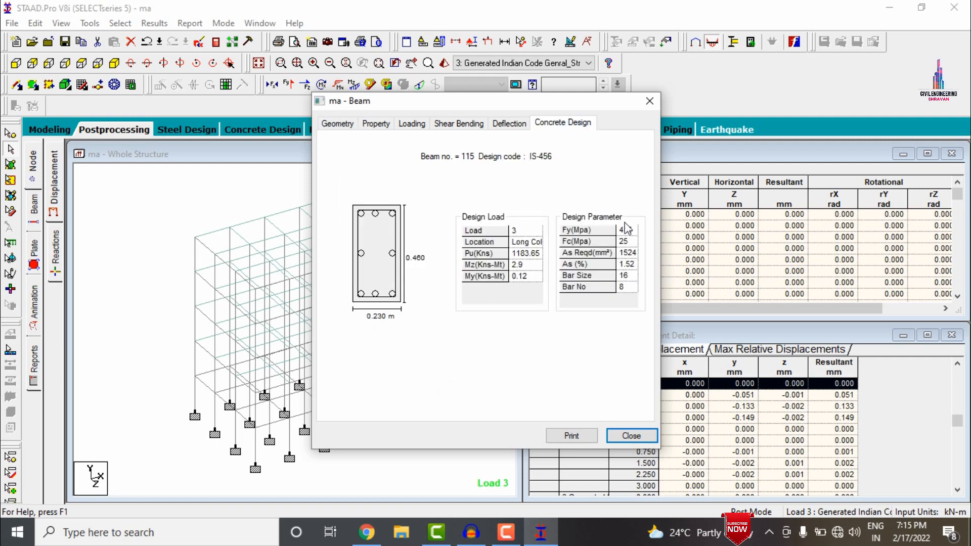
click(651, 106)
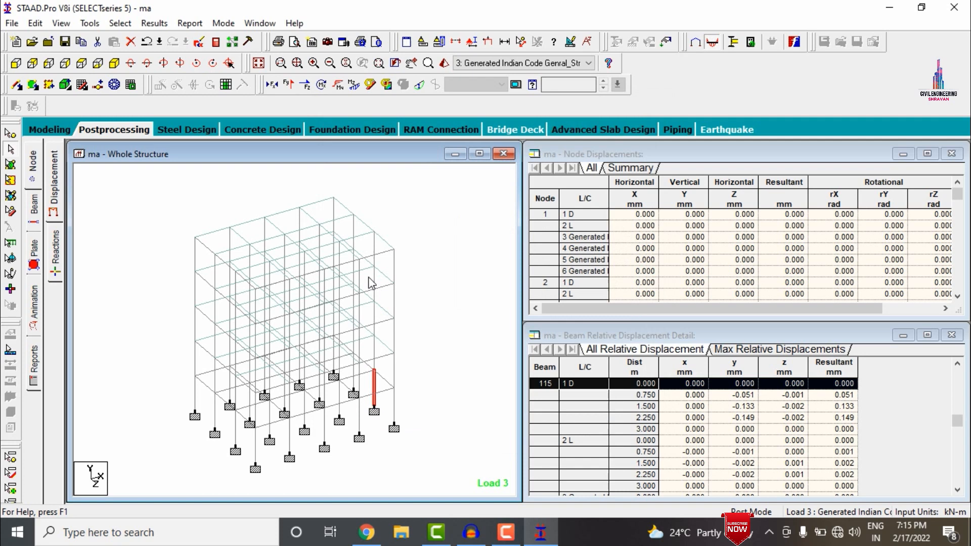
click(444, 255)
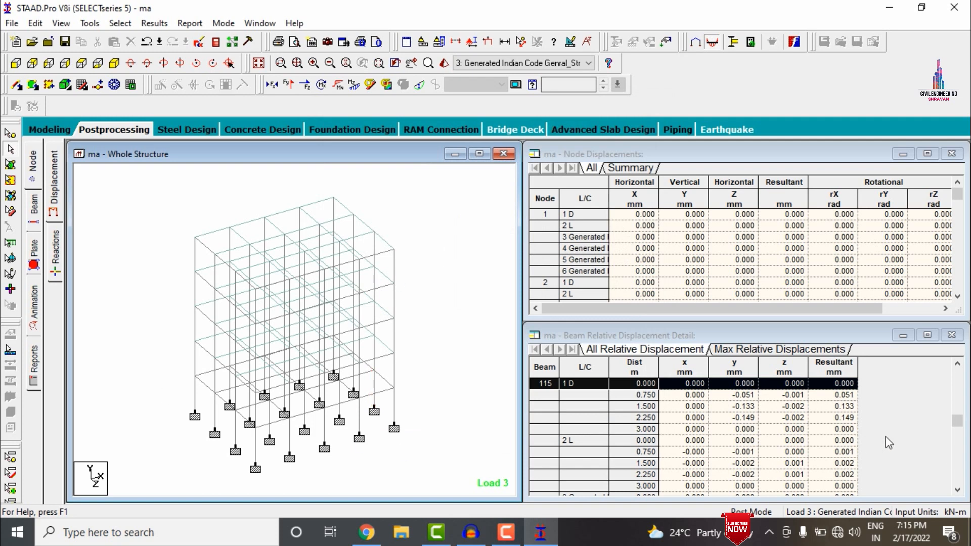